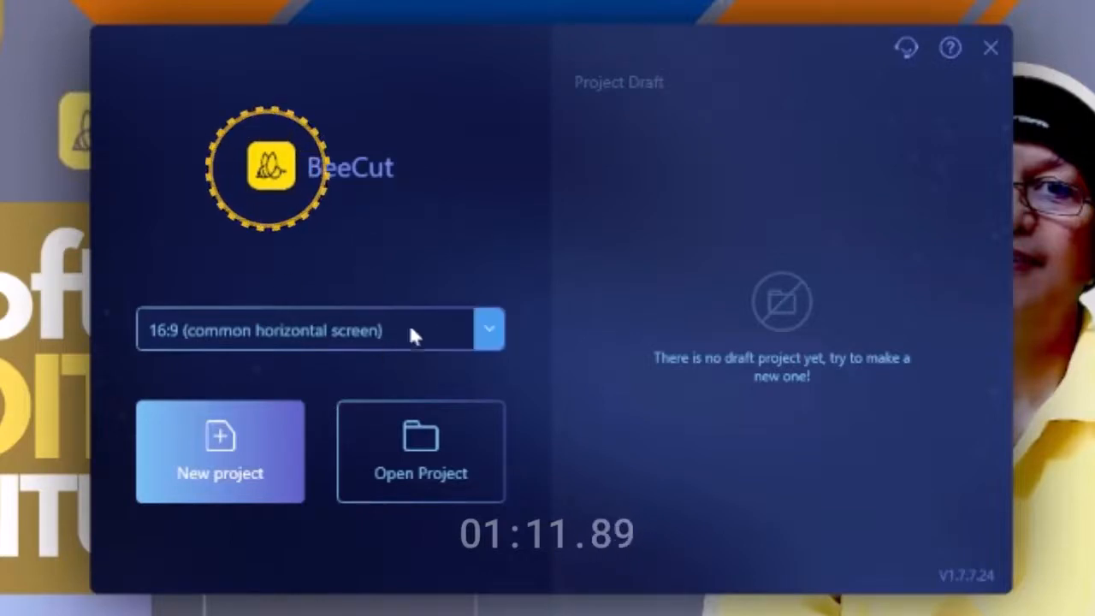
Create a new project with the 16:9 (common horizontal screen) aspect ratio
left_click(487, 336)
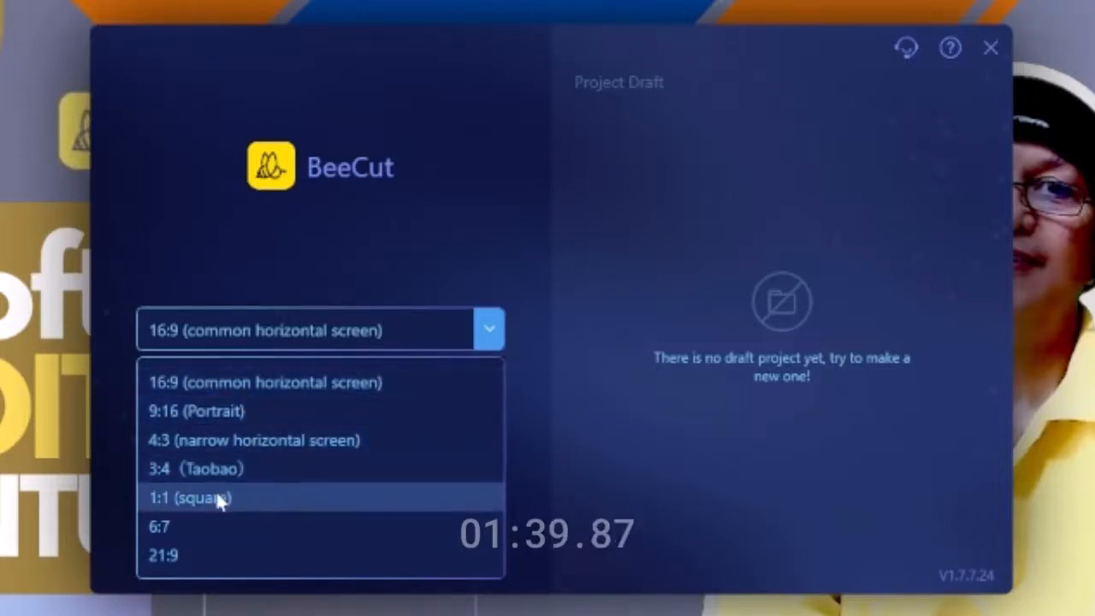
left_click(601, 377)
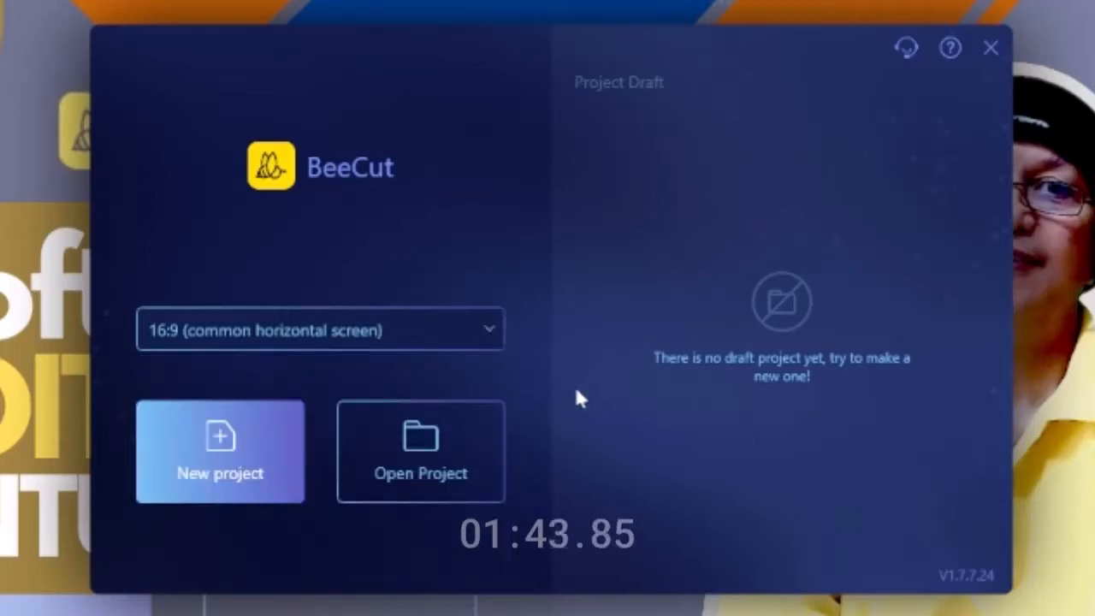
left_click(230, 490)
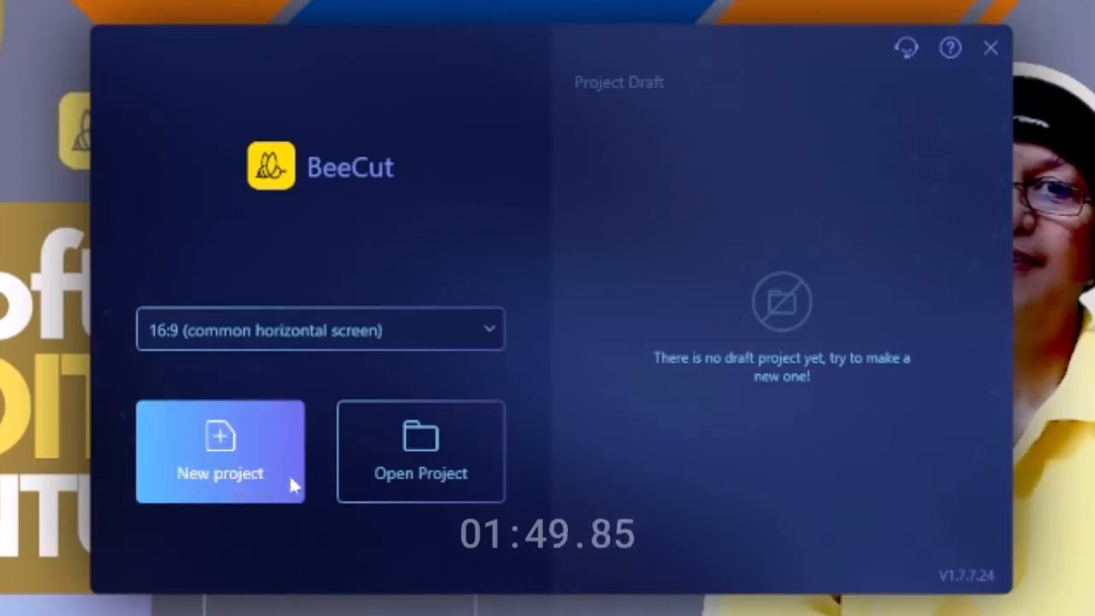
left_click(421, 459)
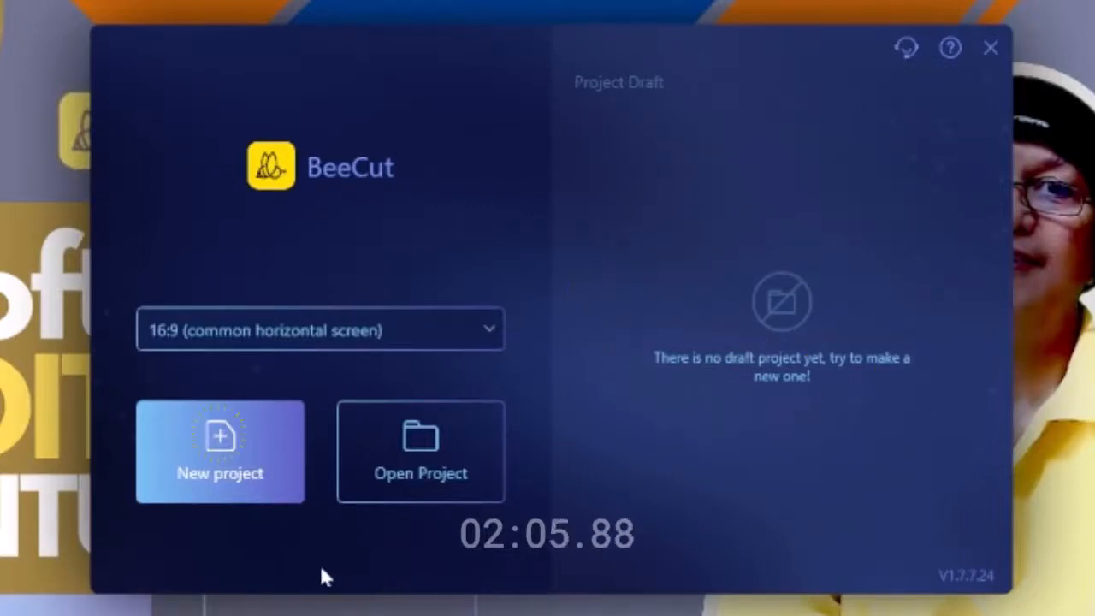
left_click(225, 454)
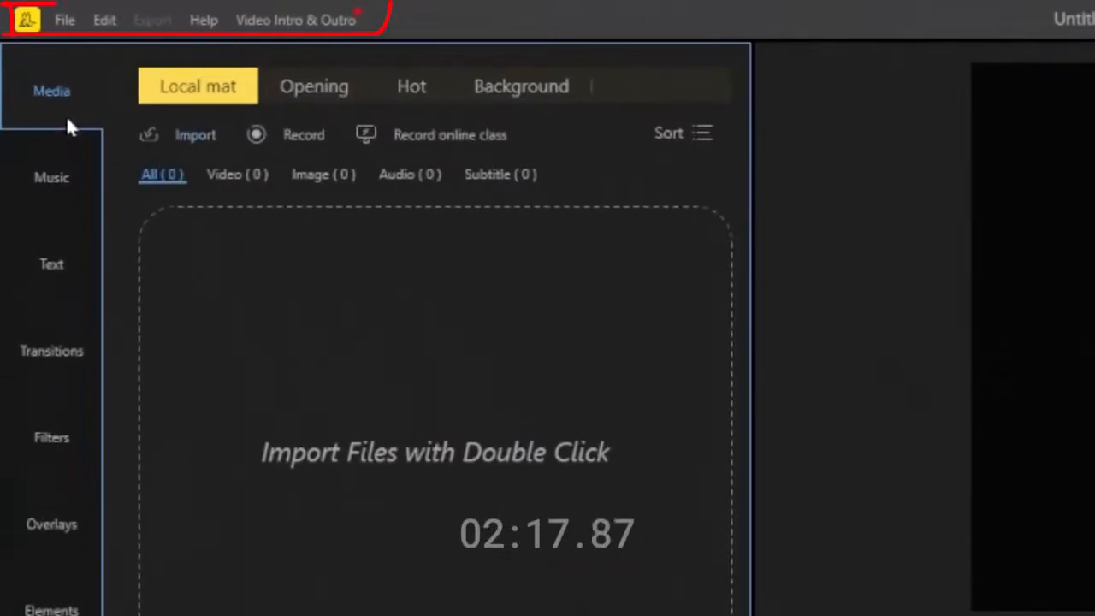
Review the available commands for handling project files, editing and getting help
left_click(65, 20)
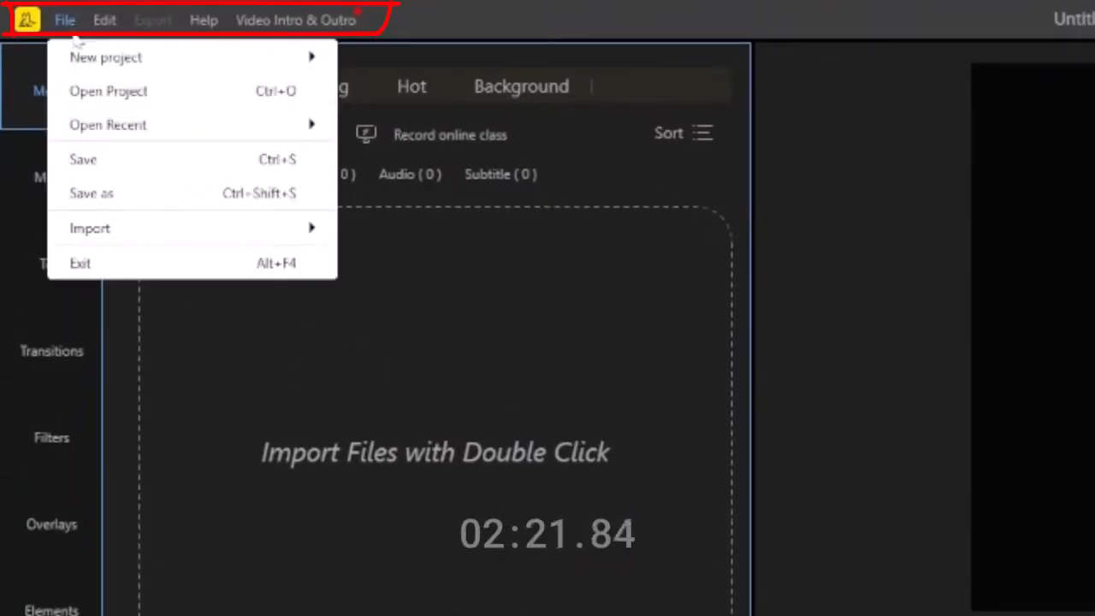
mouse_move(128, 57)
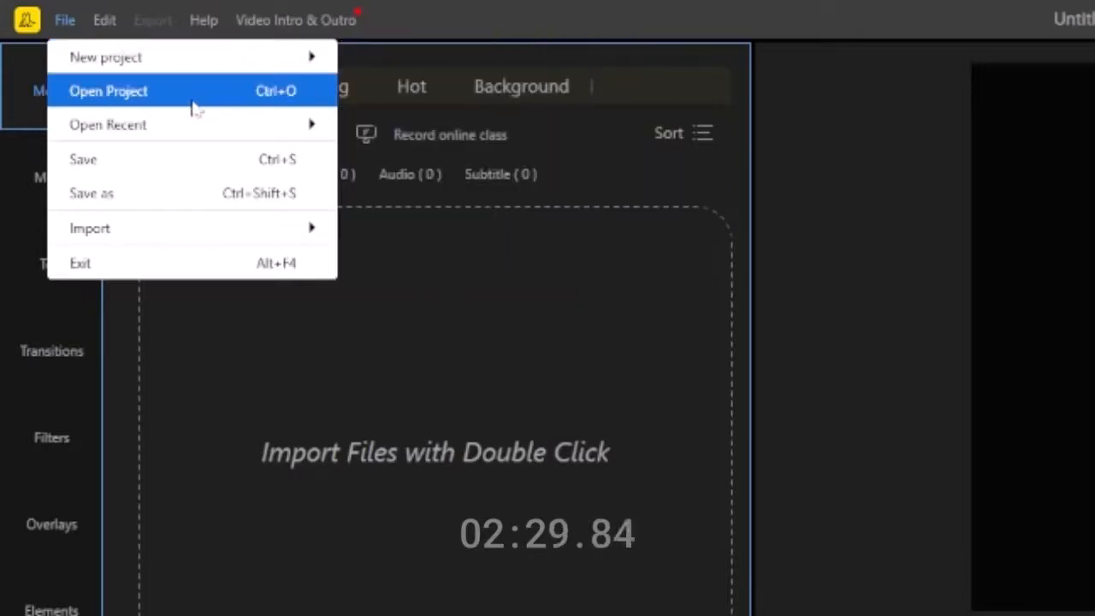
mouse_move(187, 135)
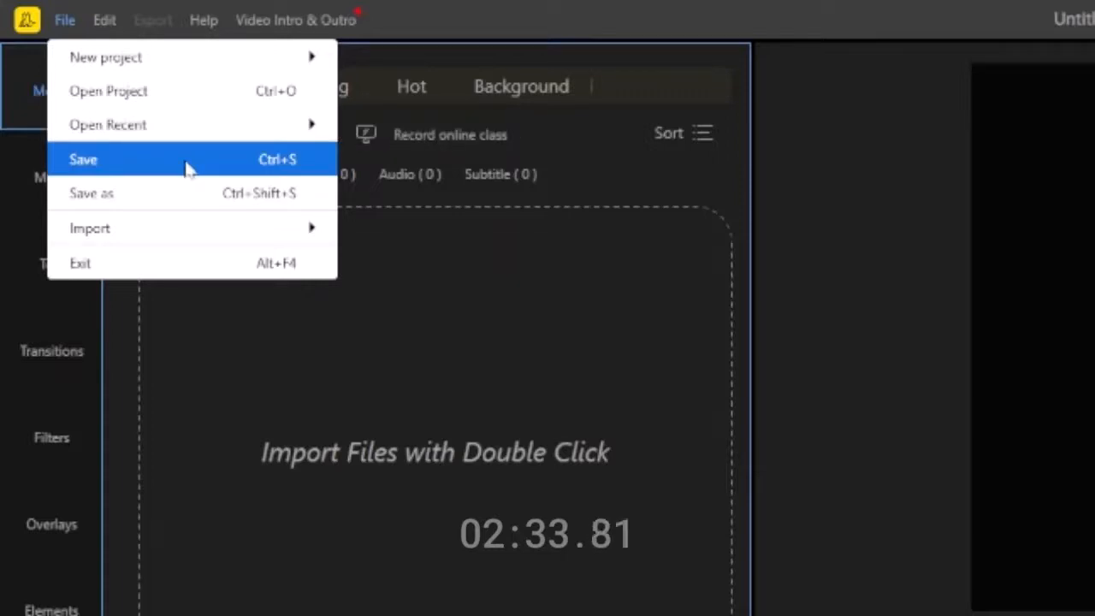
mouse_move(190, 236)
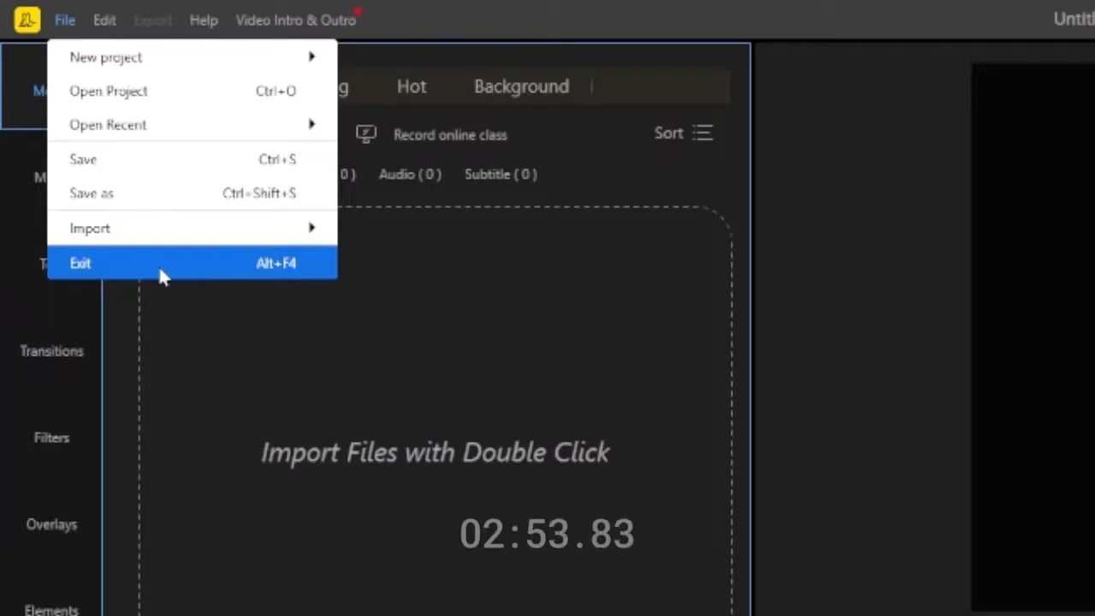
mouse_move(104, 31)
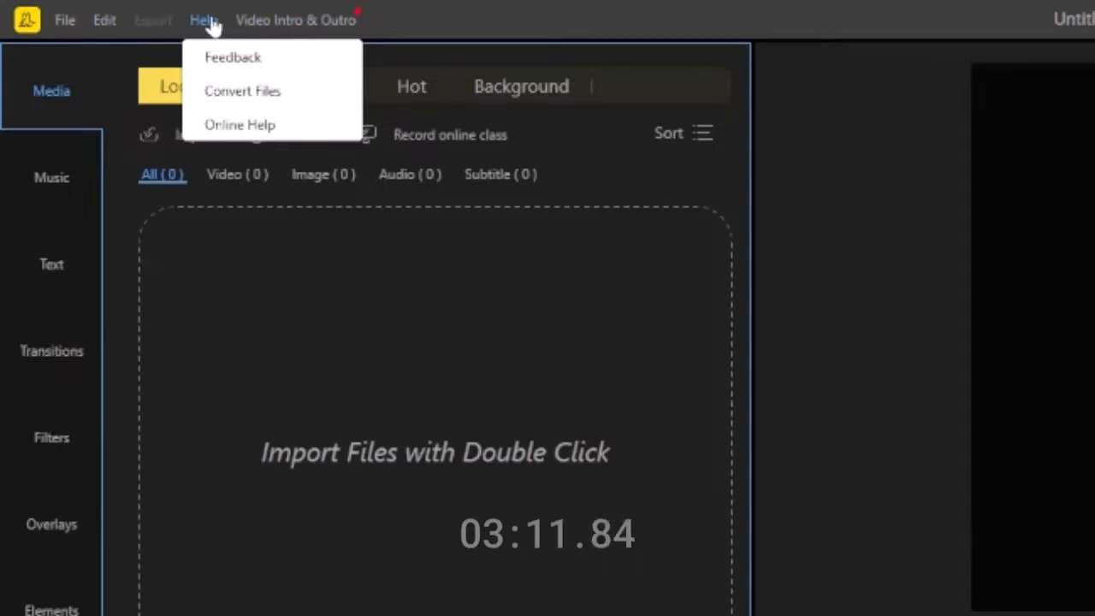
Open the Video Intro & Outro templates on the LightMV website, view the Our Wedding Video template's details, and close the browser
left_click(293, 24)
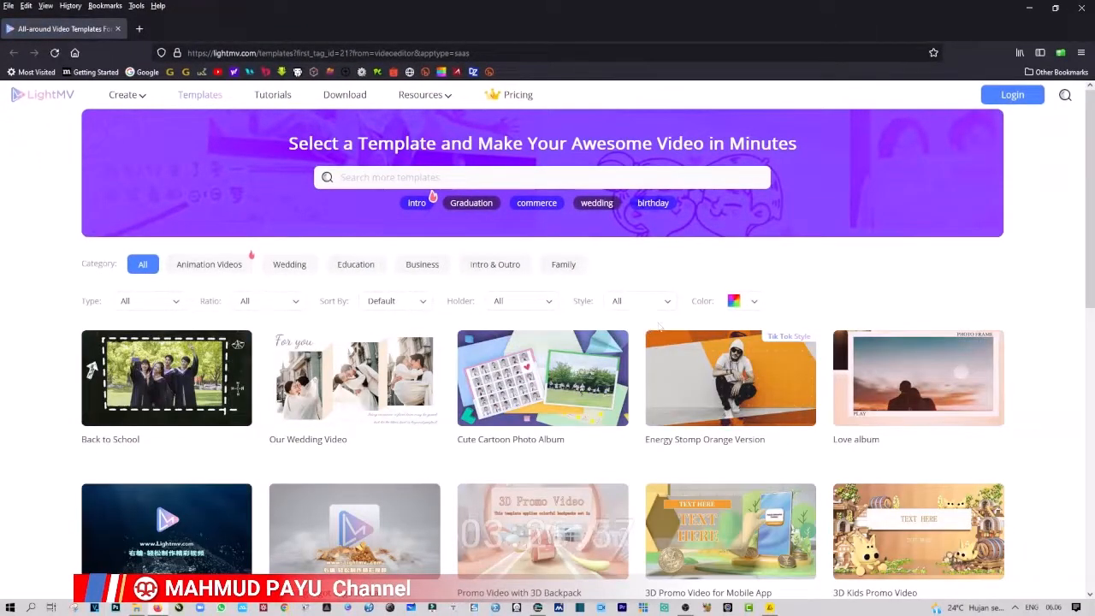
scroll(659, 326, "down", 1)
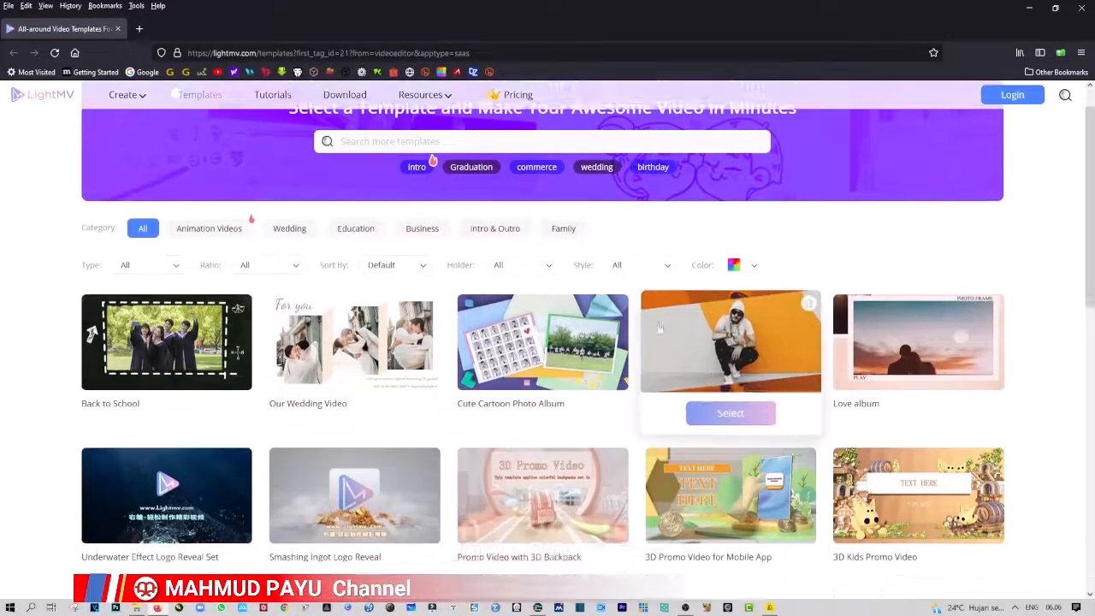
left_click(393, 342)
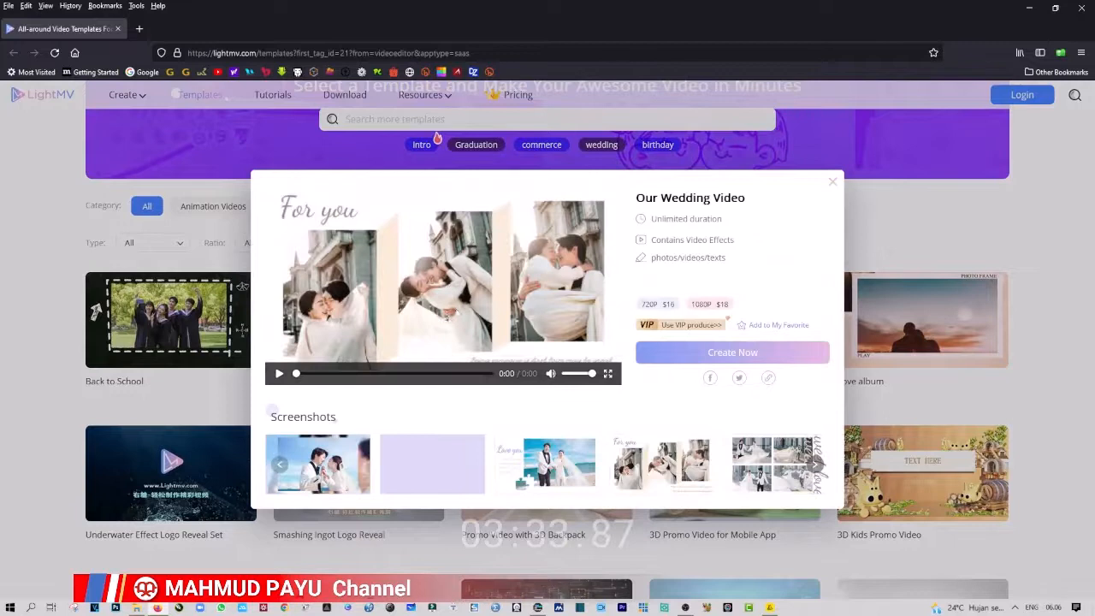
left_click(831, 186)
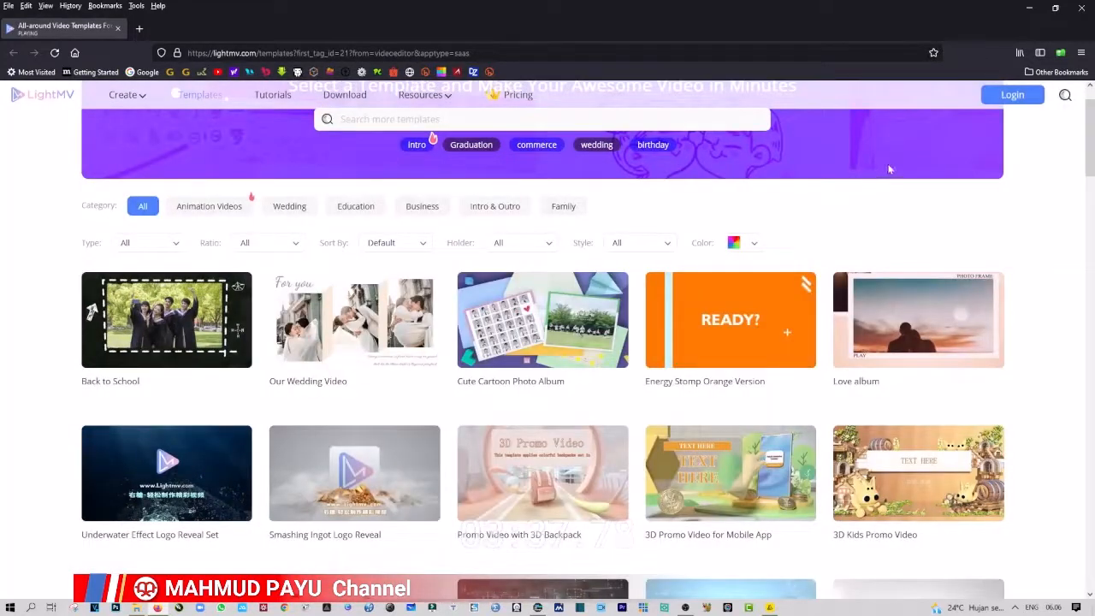
left_click(1082, 7)
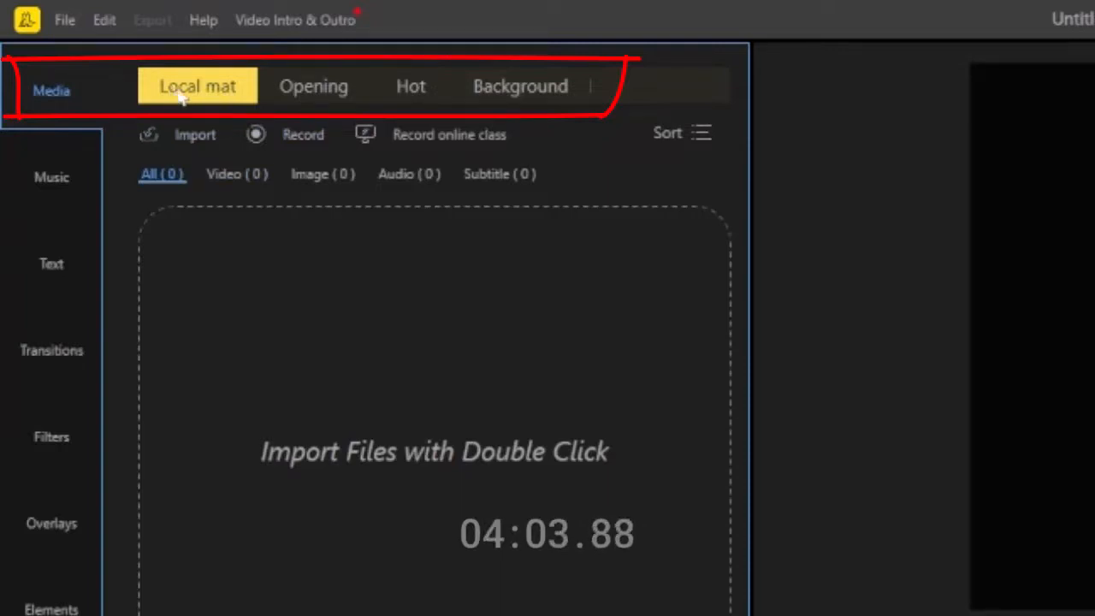
Browse the built-in Opening, Hot and Background media collections
left_click(325, 101)
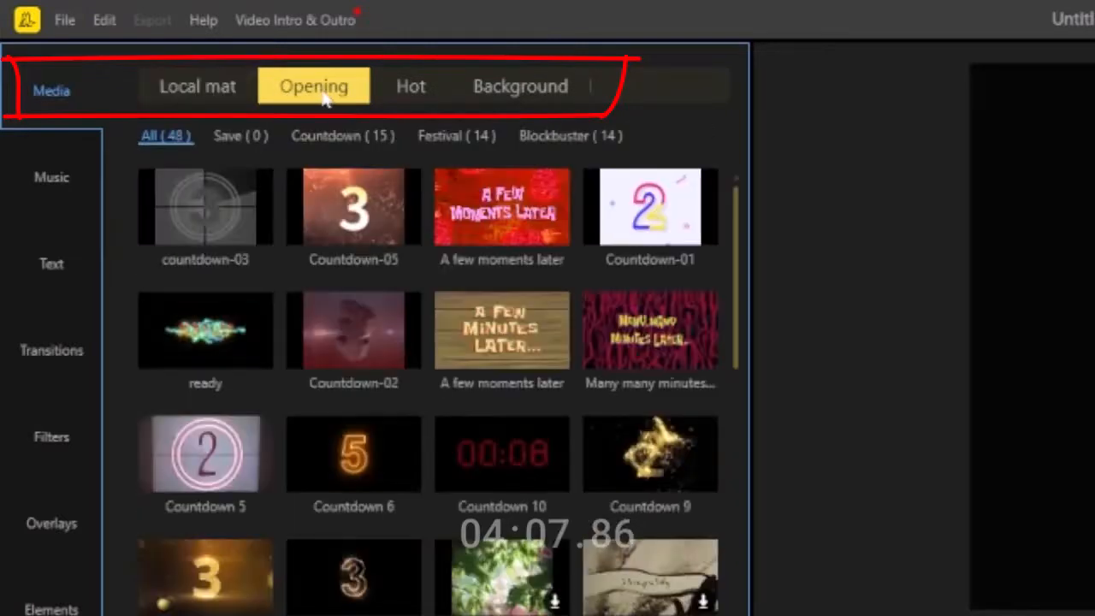
left_click(418, 85)
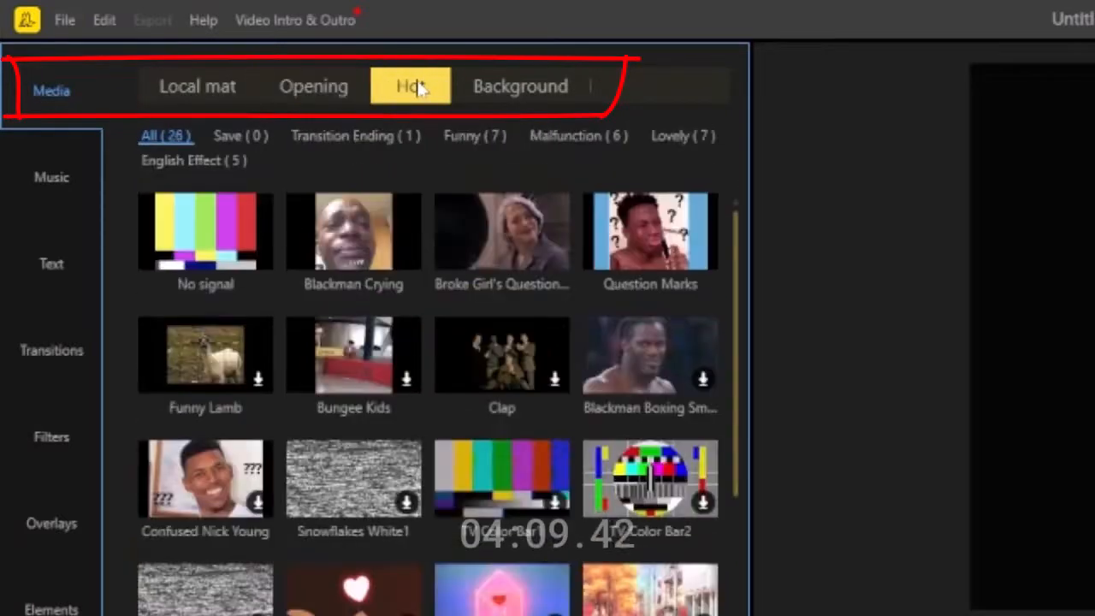
left_click(518, 99)
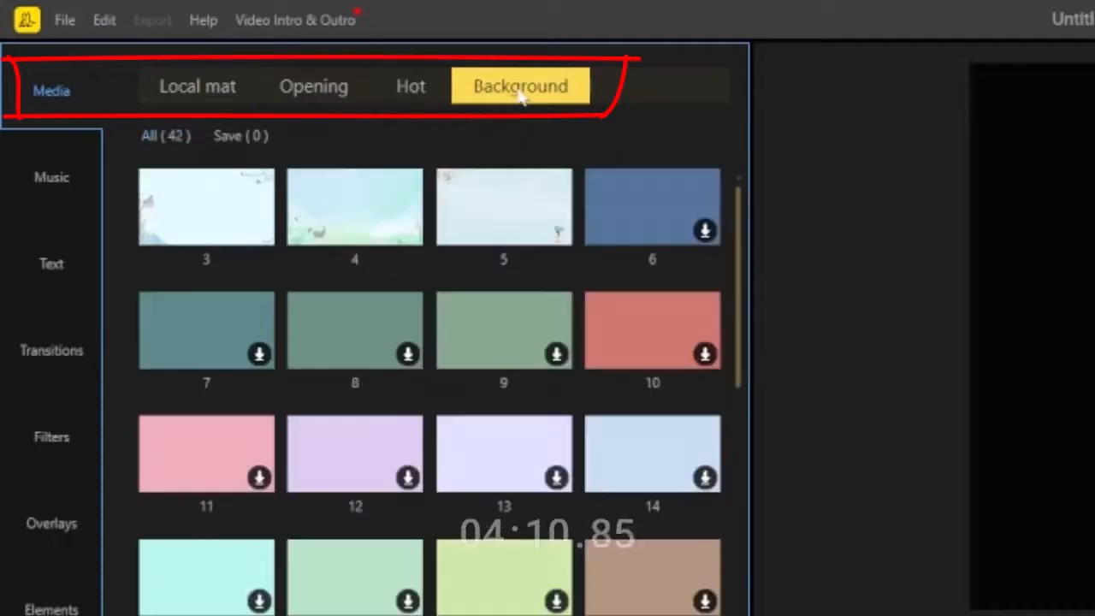
left_click(312, 101)
left_click(404, 89)
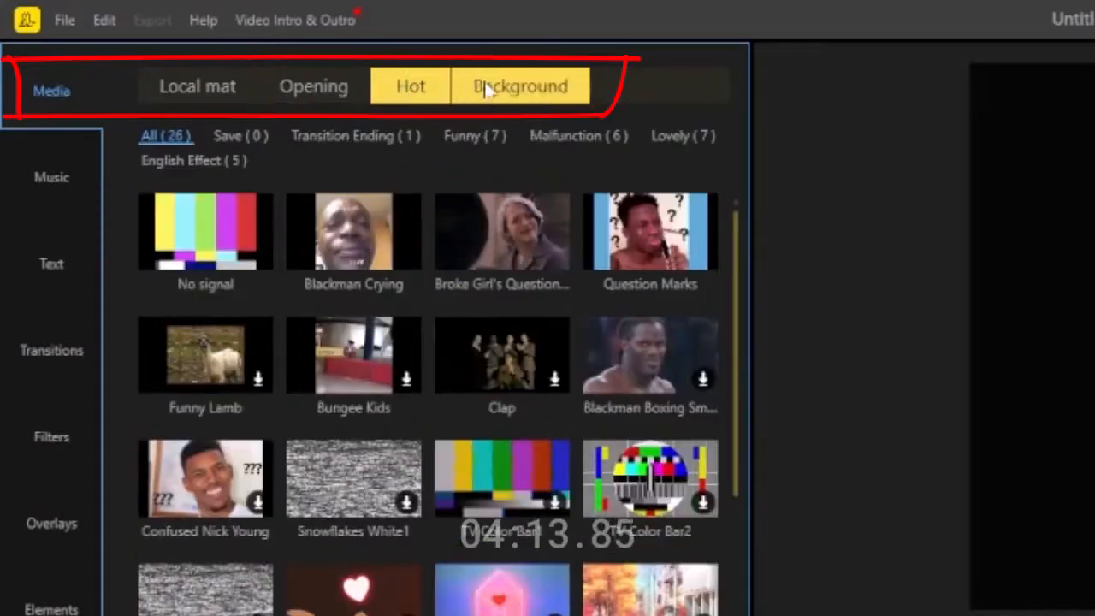
left_click(486, 91)
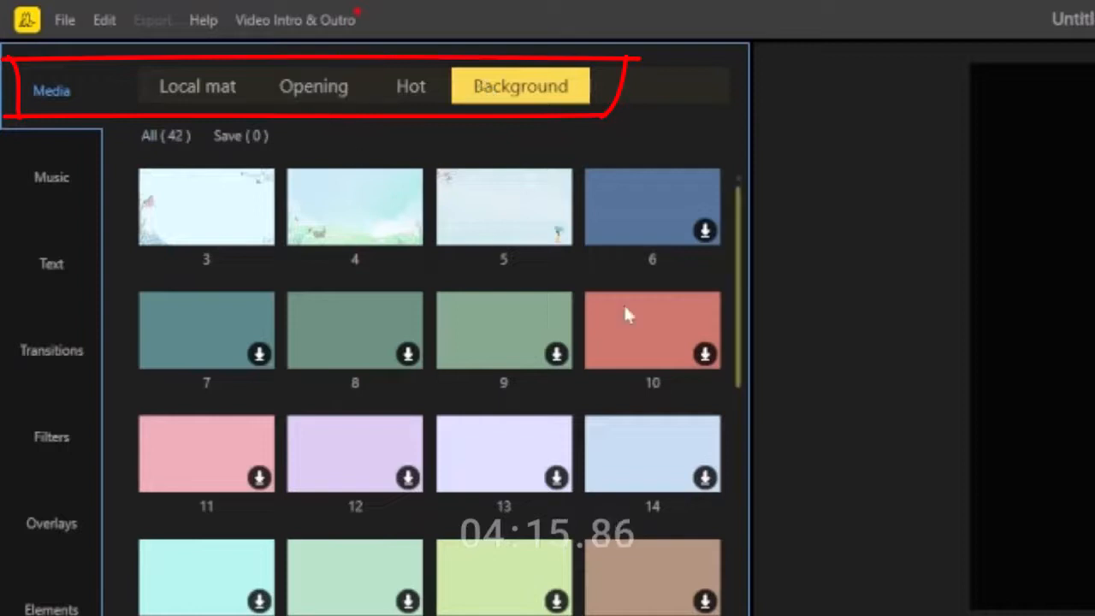
left_click_drag(742, 255, 743, 180)
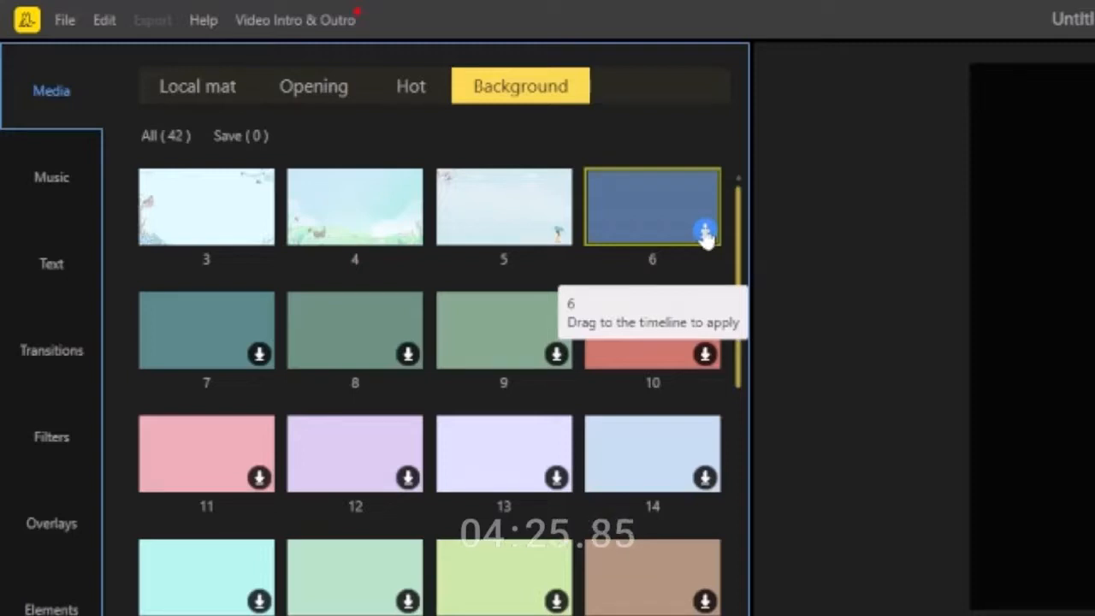
Download the "I love you baby" clip from the Opening media collection
left_click(317, 89)
left_click_drag(736, 237, 740, 326)
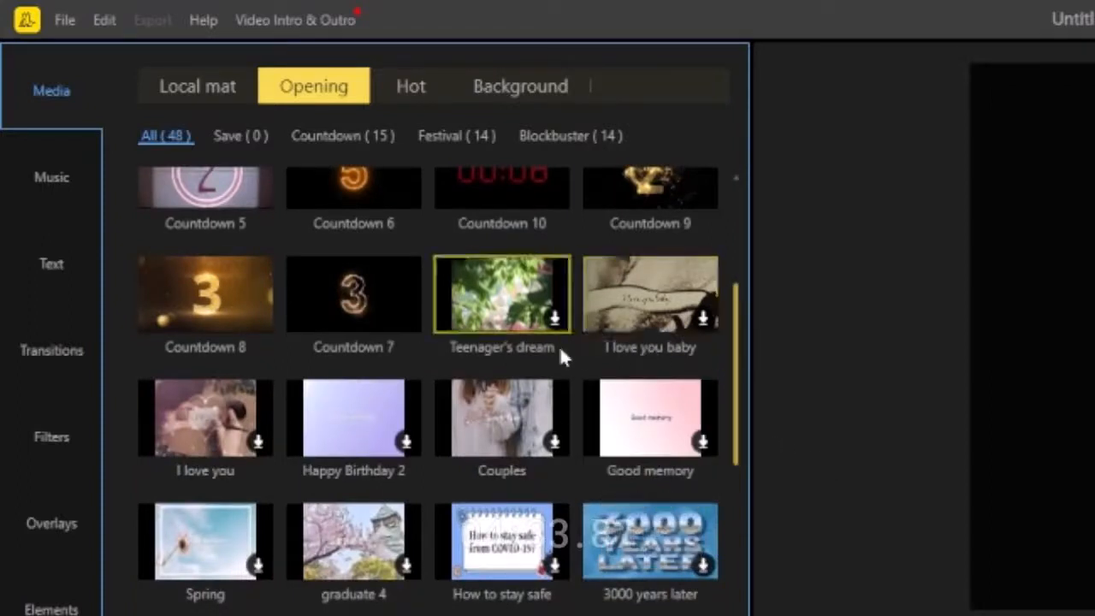
left_click(707, 315)
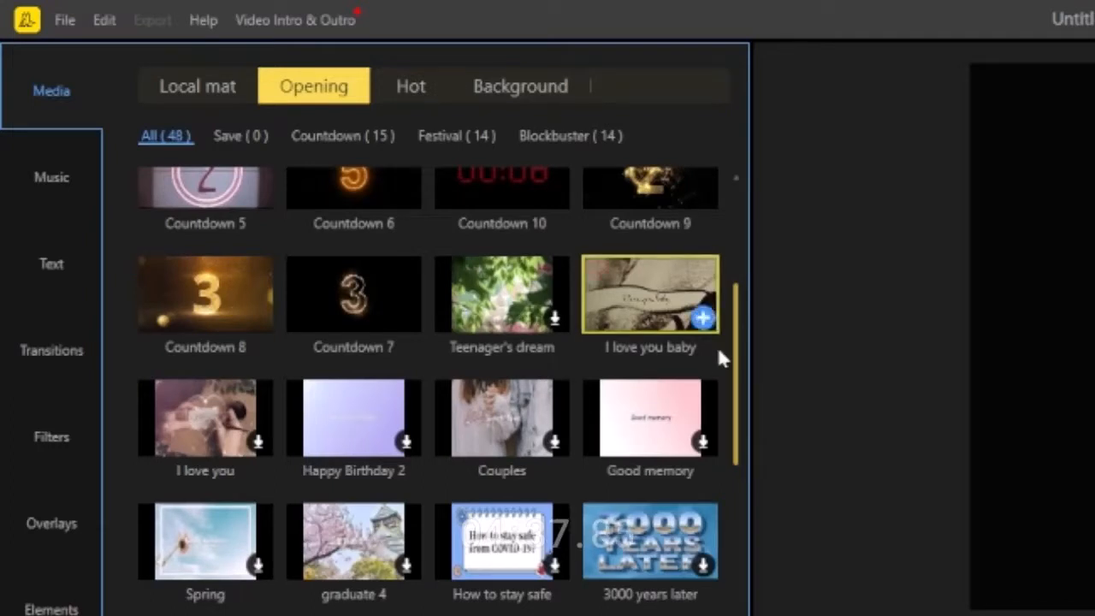
Download the "Blackman Boxing Sm..." clip from the Hot collection and background 6 from the Background collection
left_click(414, 89)
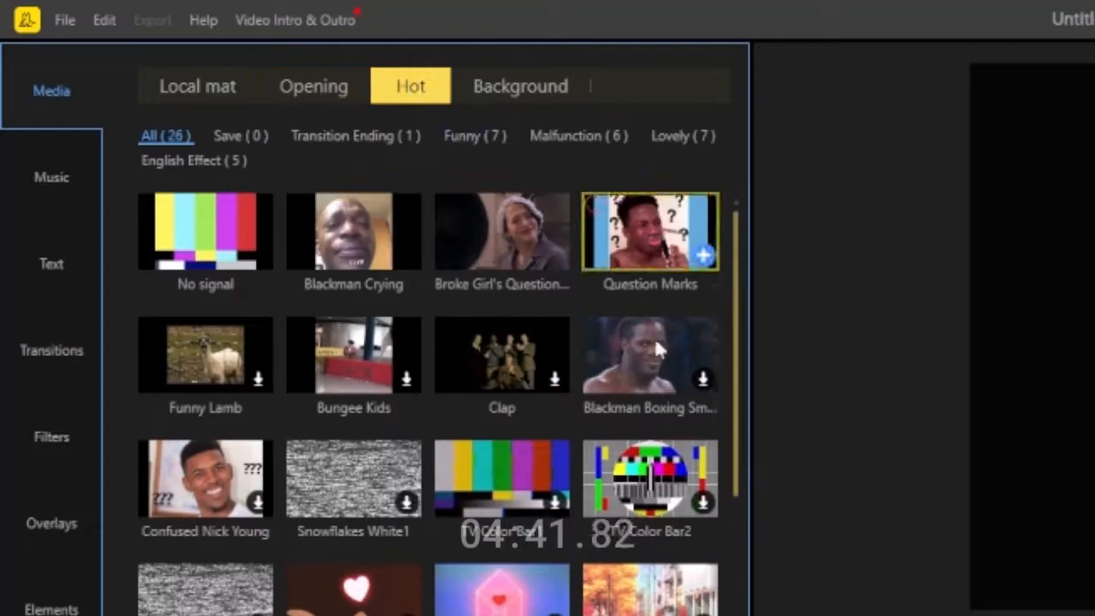
left_click(704, 380)
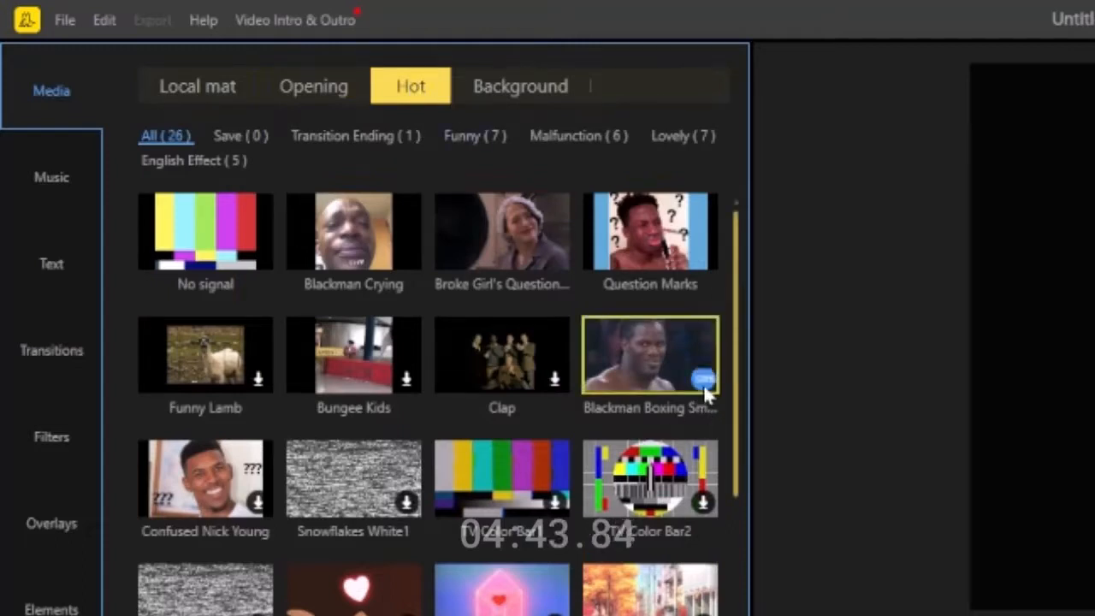
left_click(520, 96)
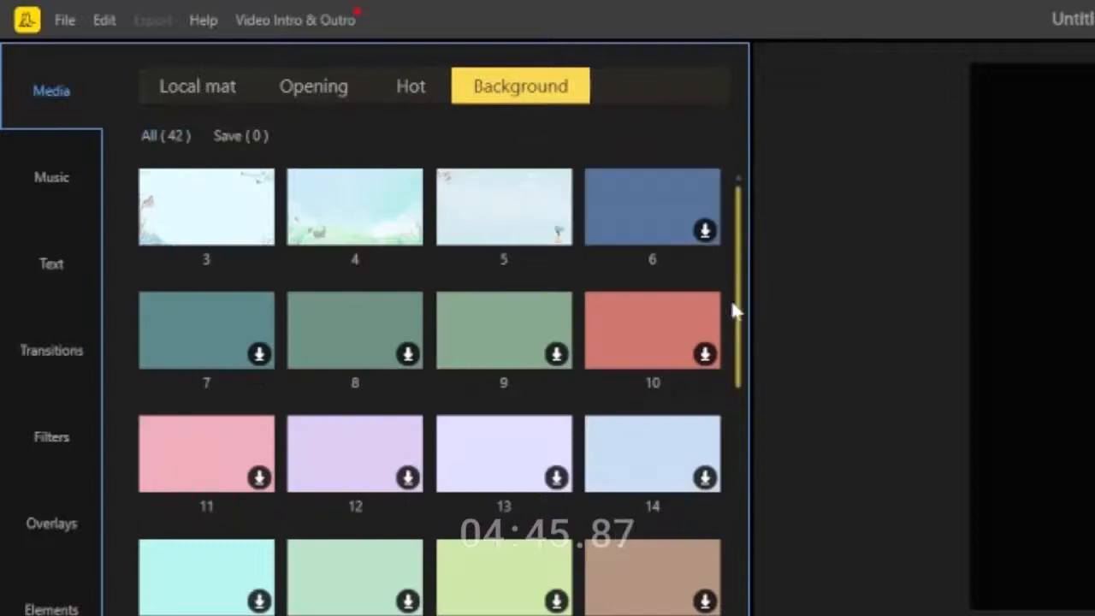
left_click(704, 237)
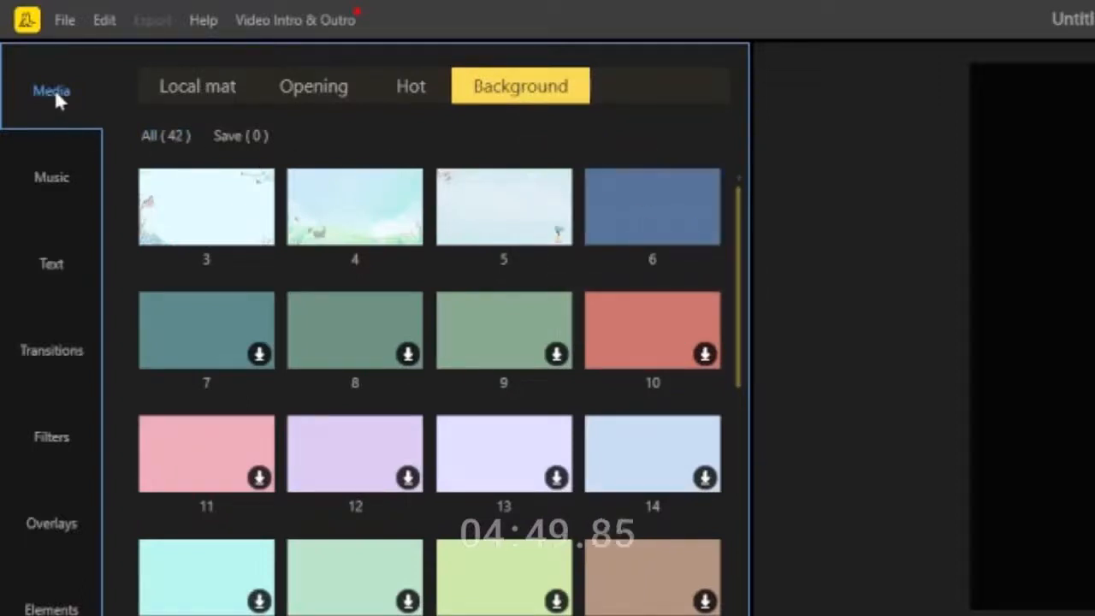
Examine the import, recording and sorting options for the local media materials
left_click(208, 89)
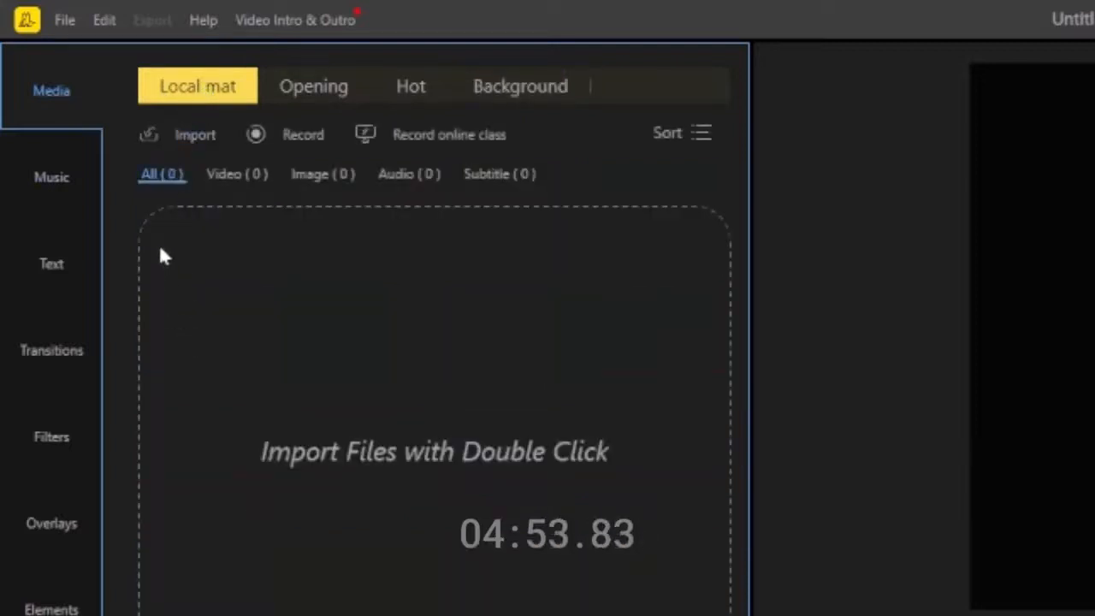
left_click(195, 136)
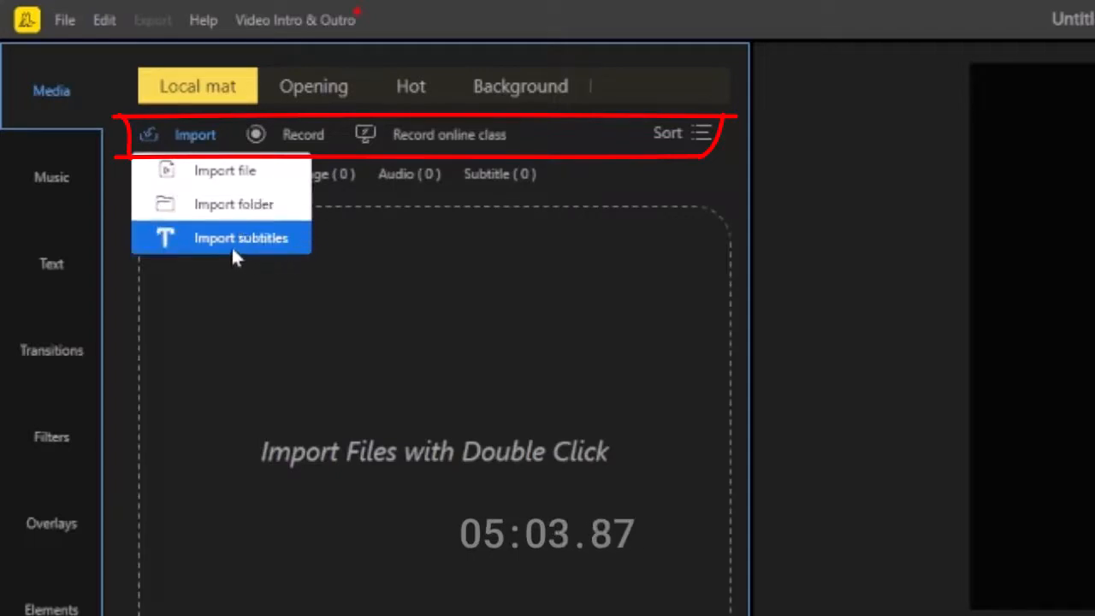
left_click(602, 141)
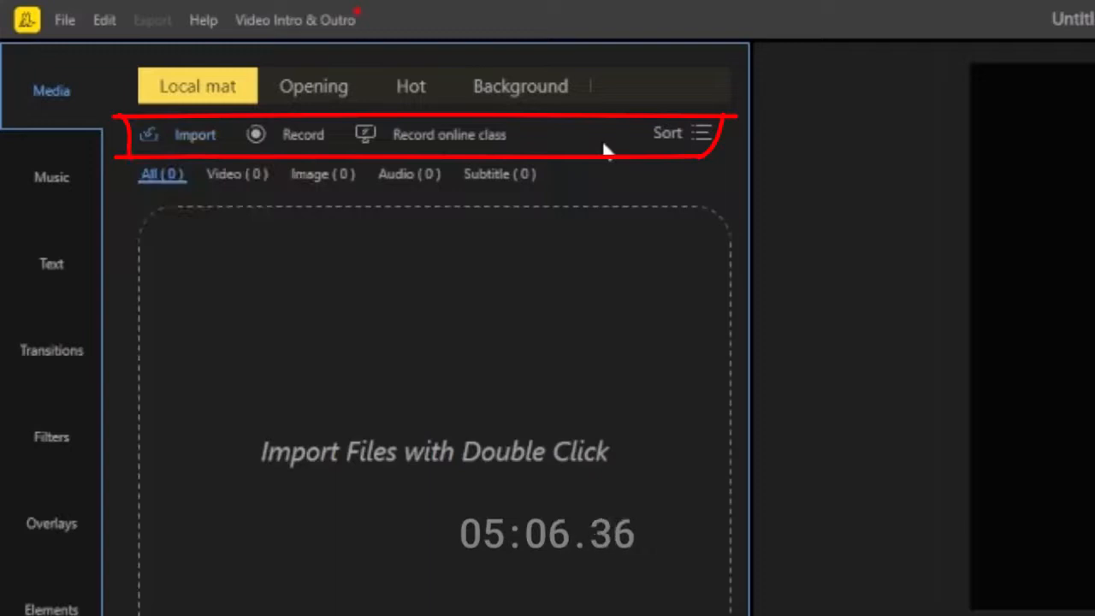
left_click(301, 137)
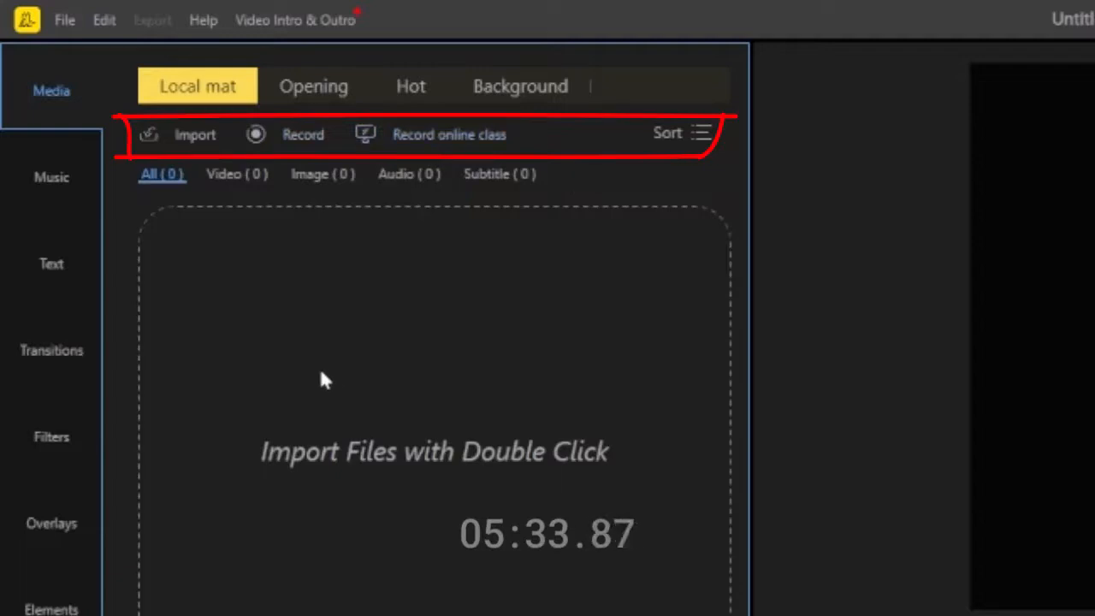
left_click(702, 137)
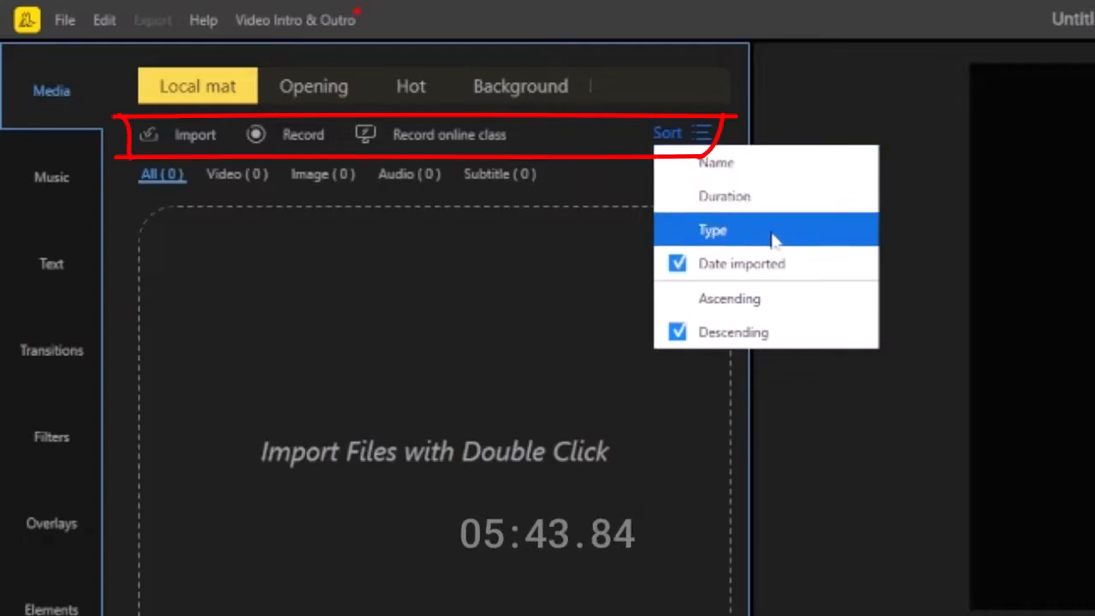
left_click(617, 159)
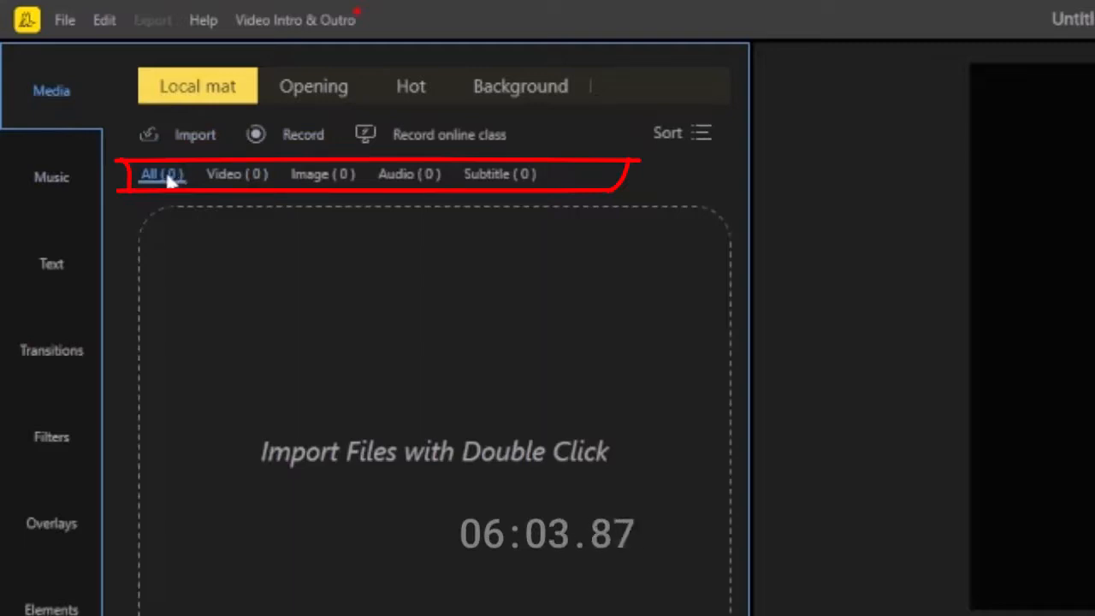
Filter the local media library by Video, Image and Audio in turn
left_click(227, 175)
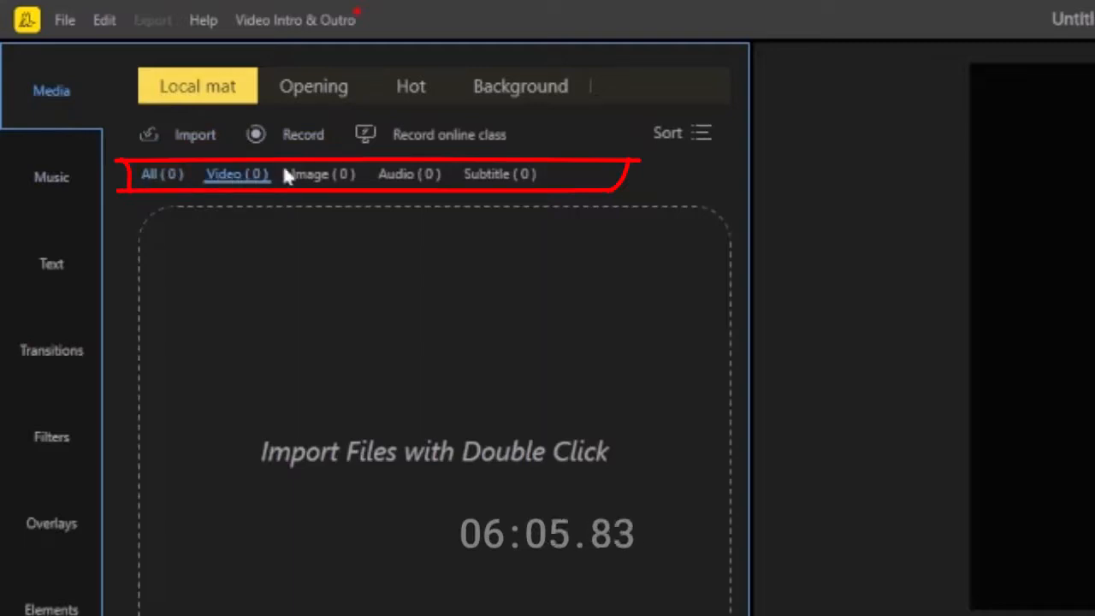
left_click(333, 173)
left_click(417, 182)
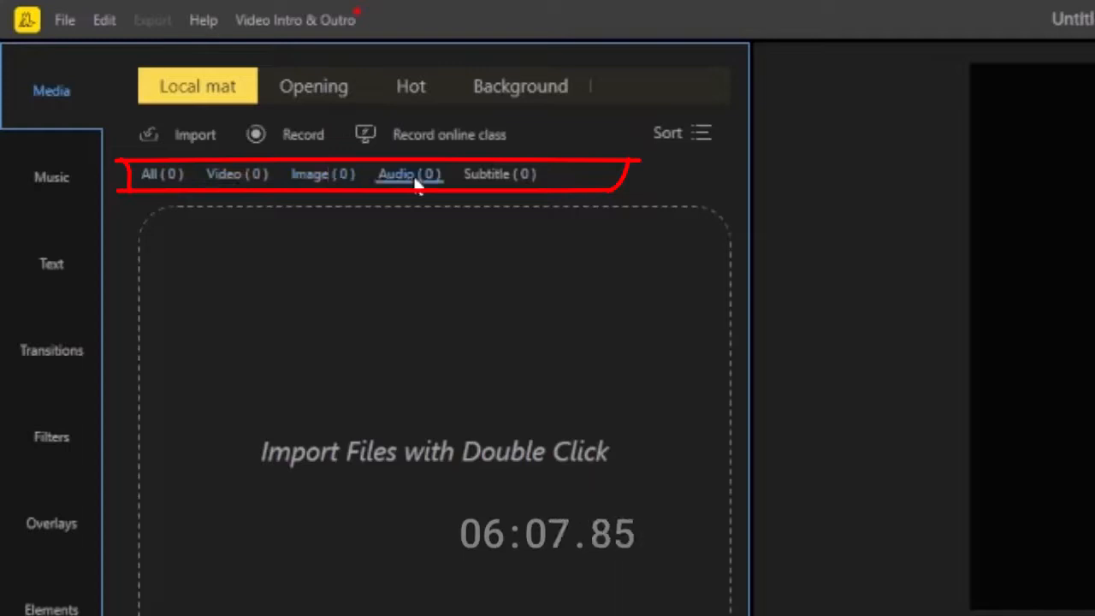
Filter the local media by Subtitle and look over the Music, Text, Transitions, Filters, Overlays and Elements libraries, returning to Media
left_click(497, 171)
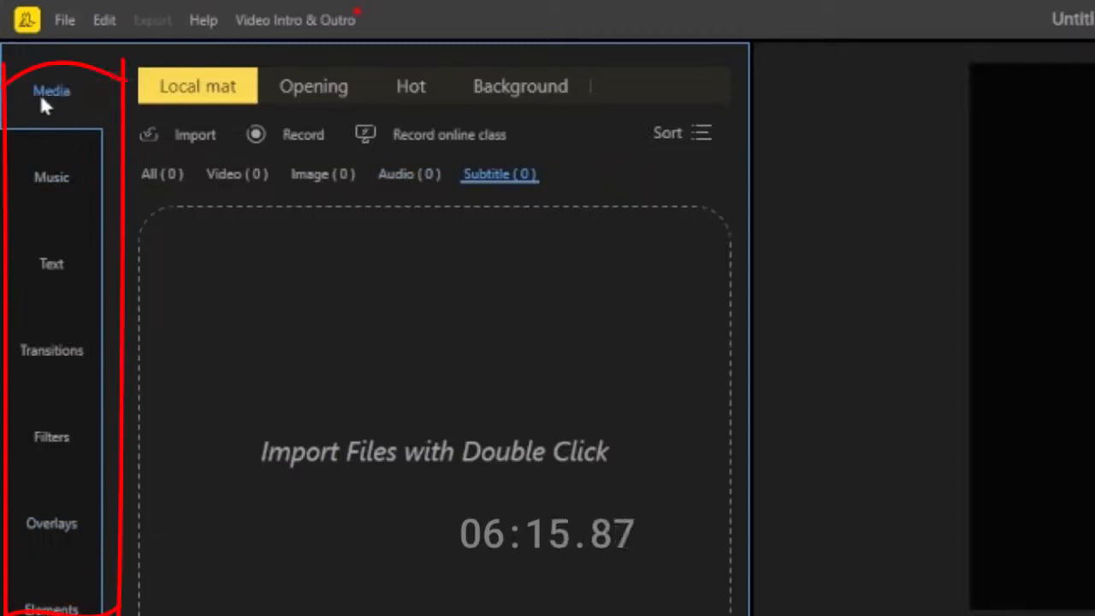
left_click(46, 175)
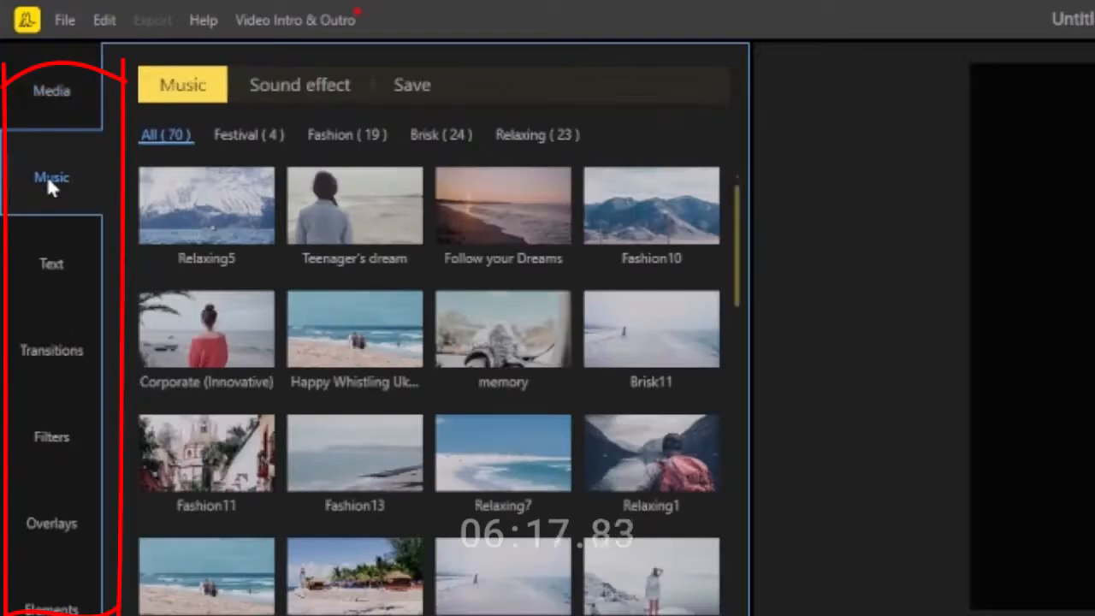
left_click(40, 262)
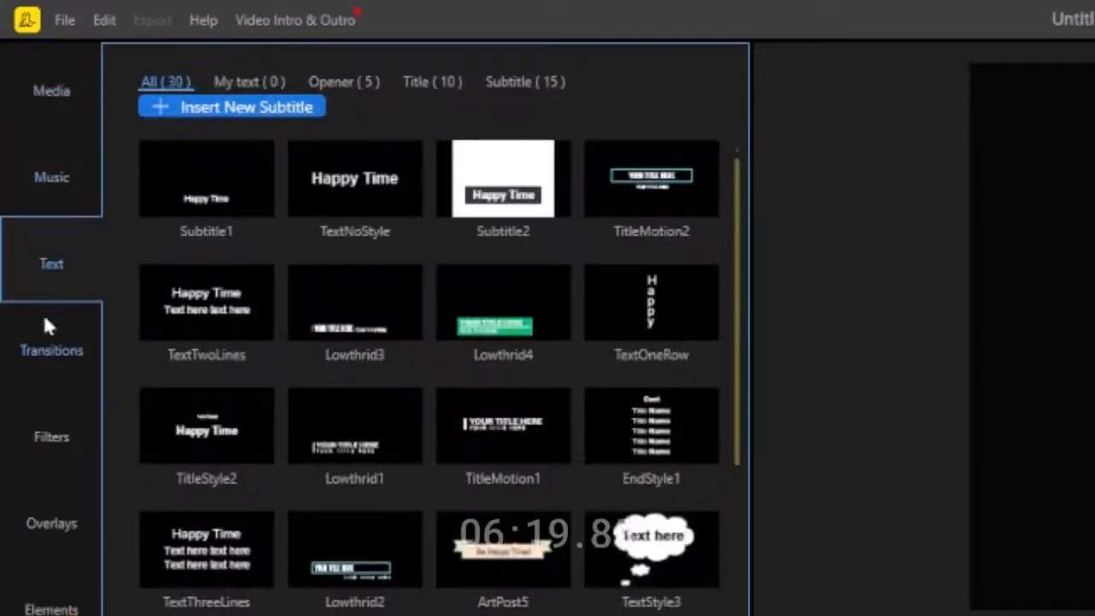
left_click(46, 355)
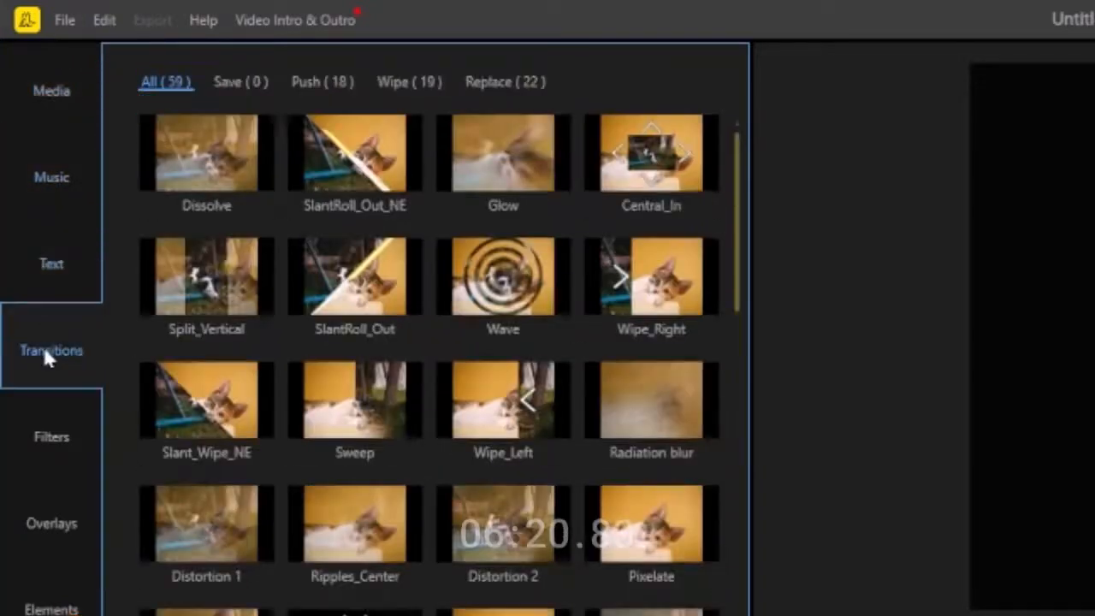
left_click(56, 444)
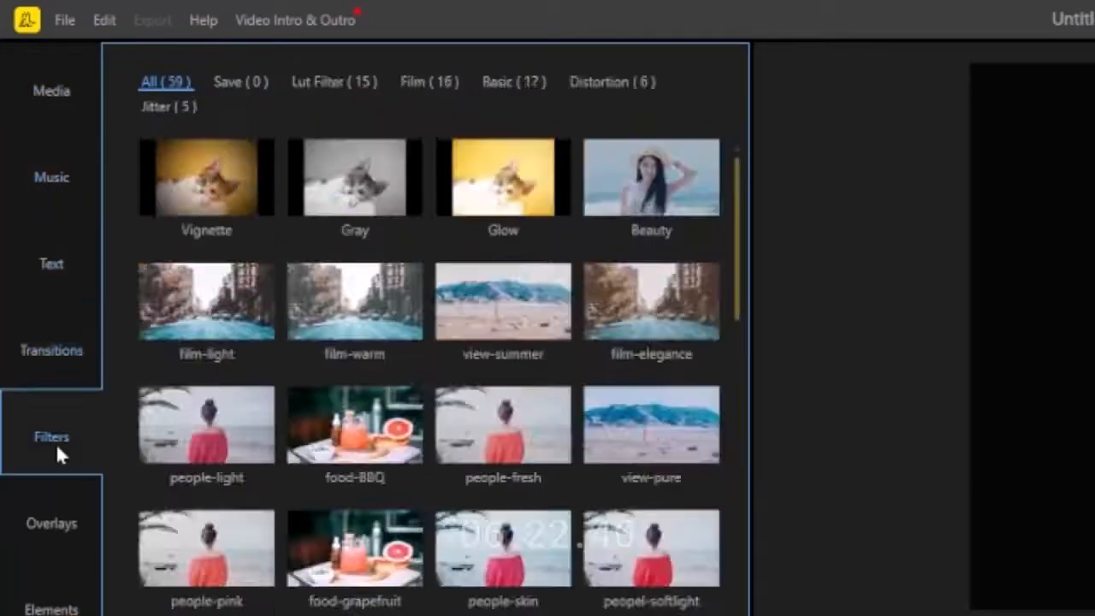
left_click(56, 525)
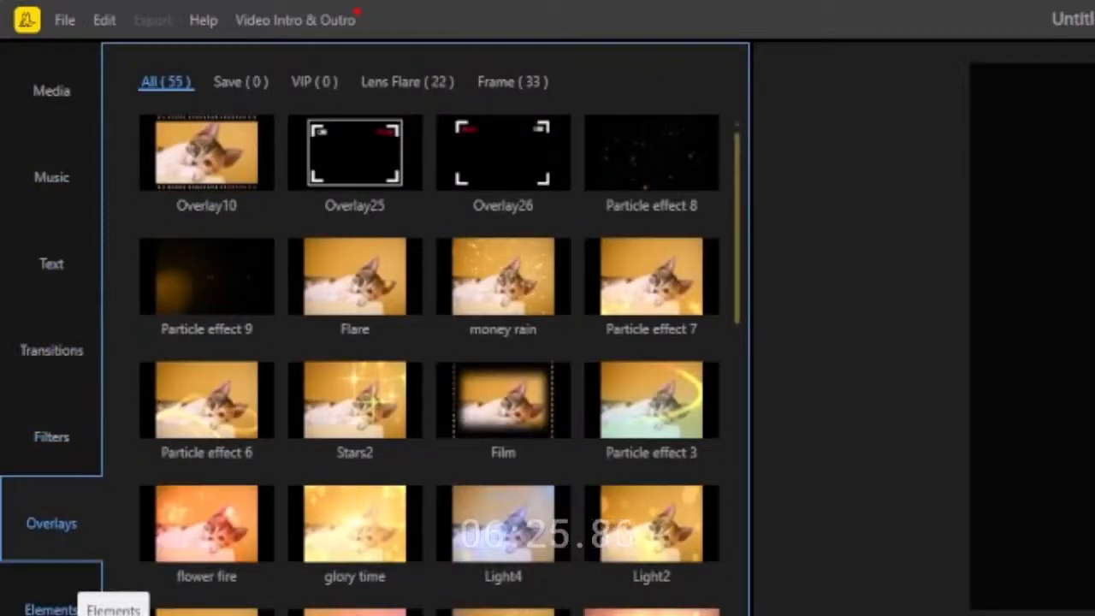
left_click(54, 604)
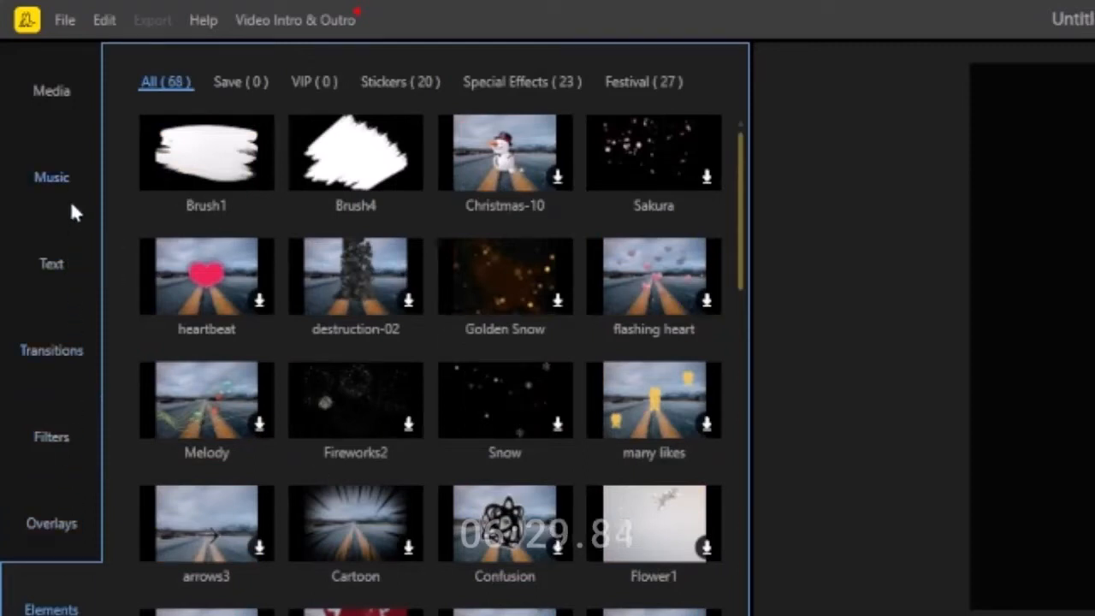
left_click(52, 91)
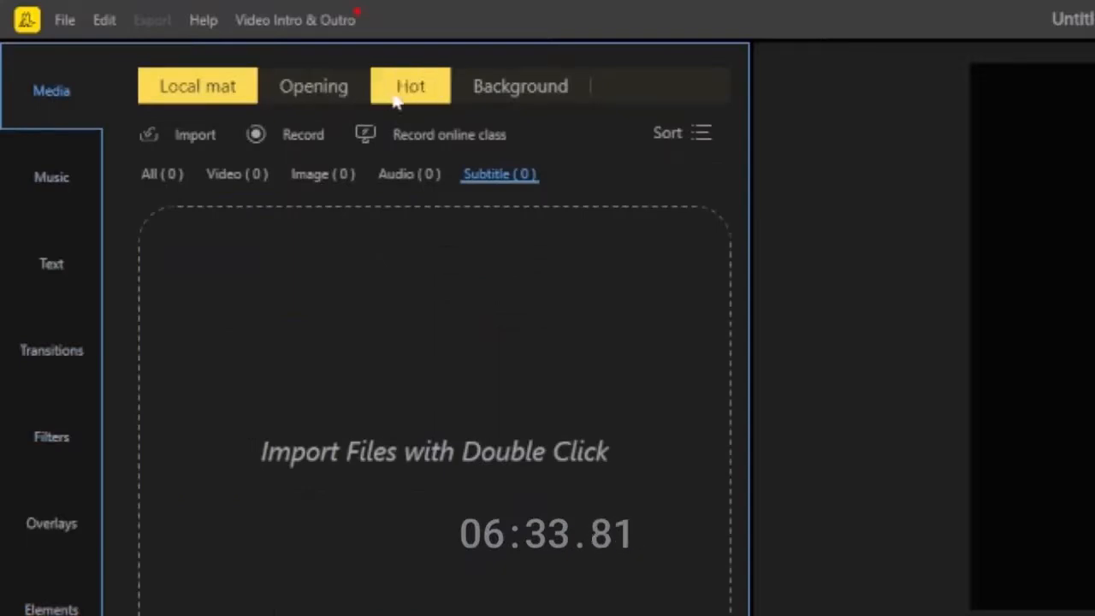
Browse the Music, Text and Transitions libraries to examine the available presets
left_click(40, 190)
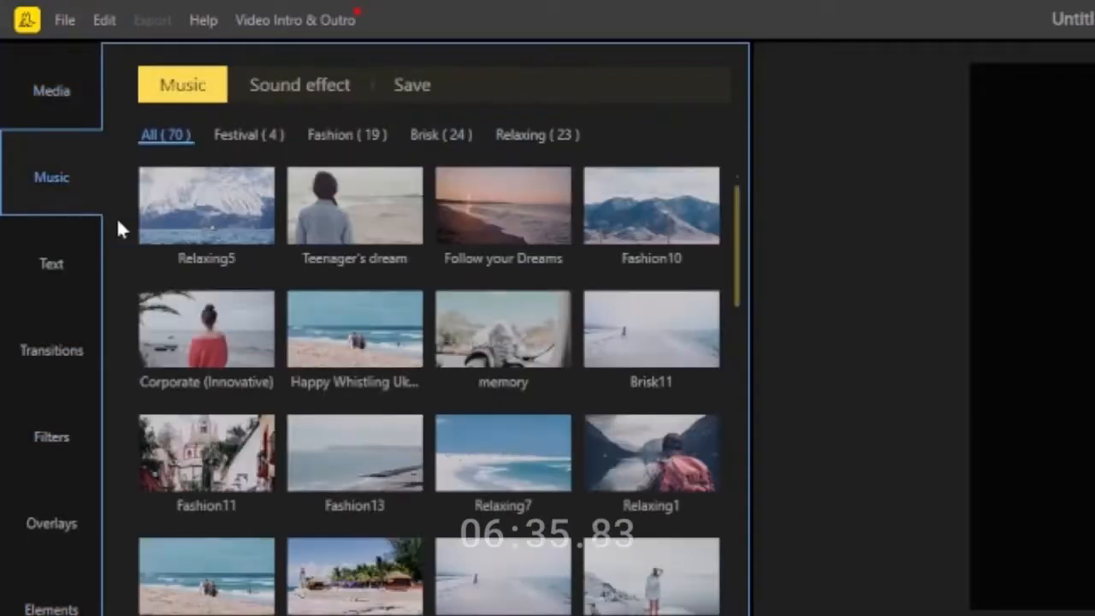
left_click_drag(740, 217, 759, 181)
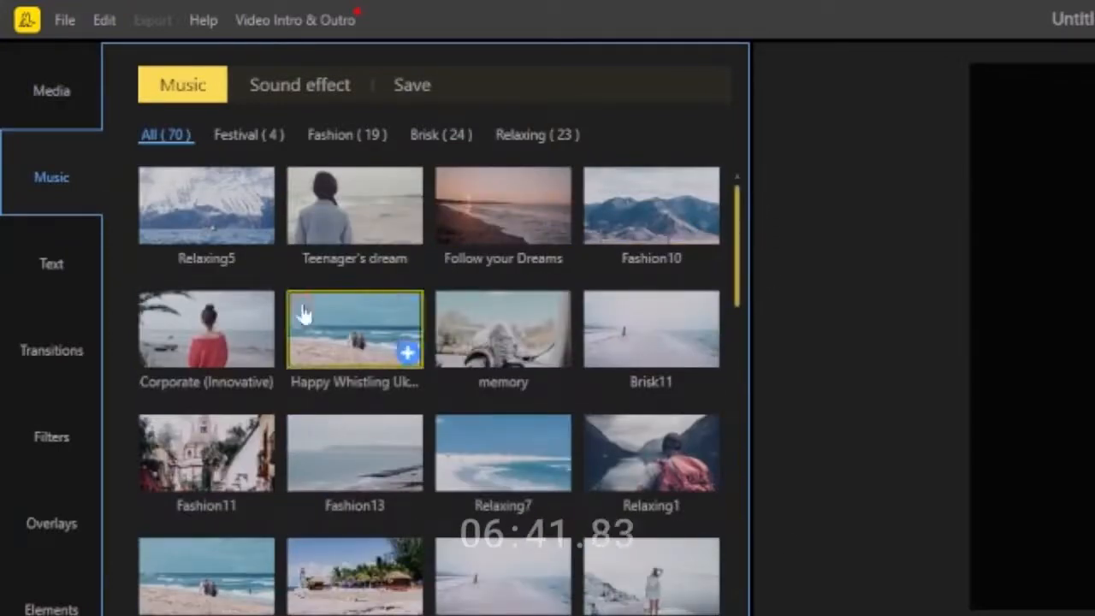
left_click(50, 265)
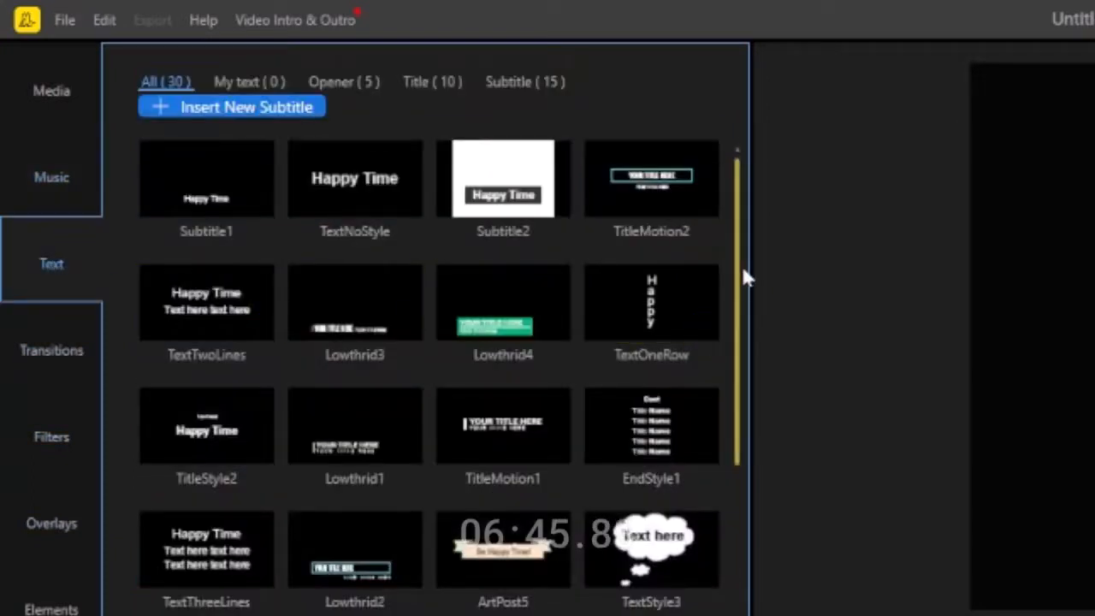
left_click_drag(742, 317, 742, 533)
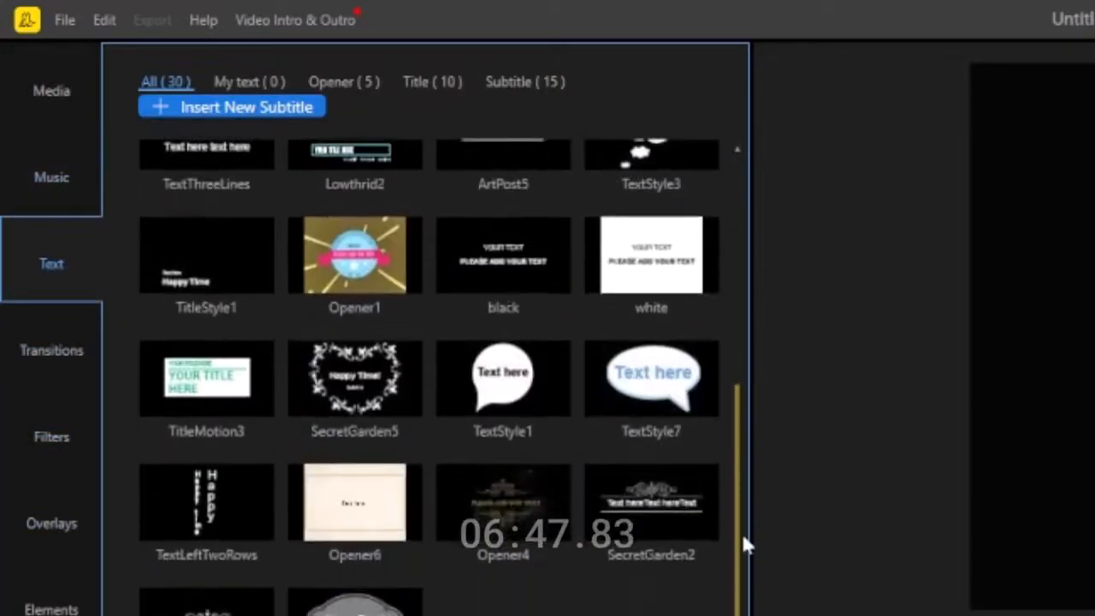
left_click(24, 366)
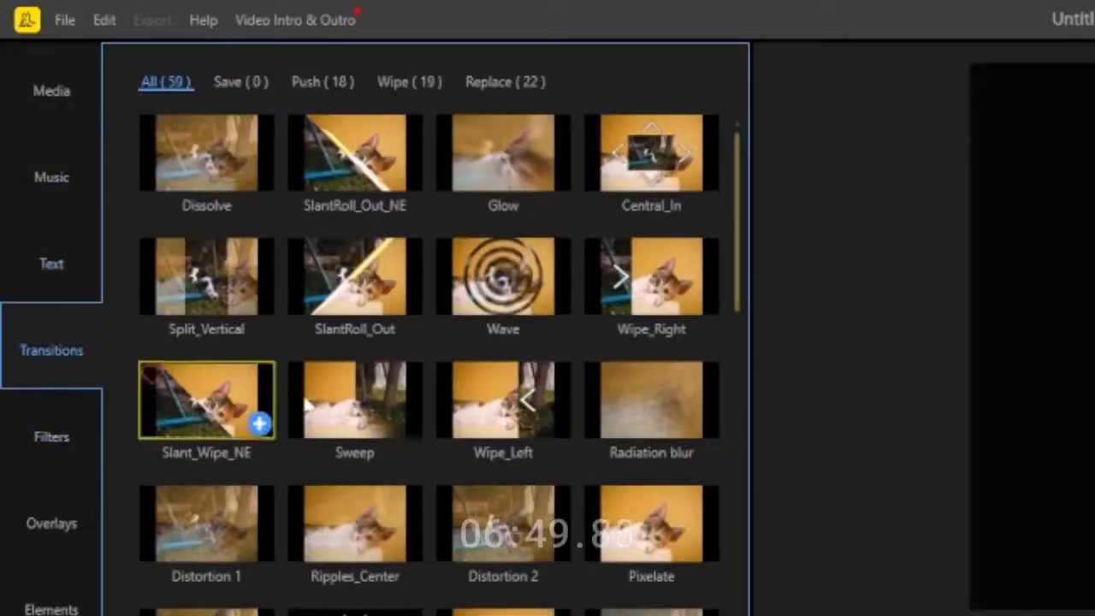
left_click_drag(743, 224, 771, 444)
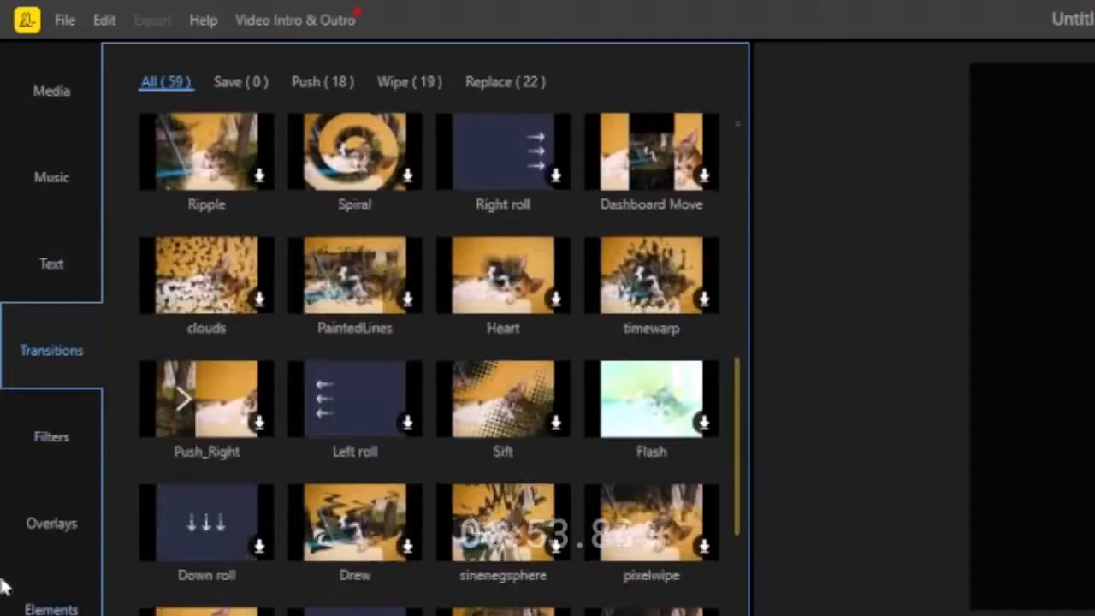
Browse the Filters, Overlays and Elements libraries to examine the available effects
left_click(47, 438)
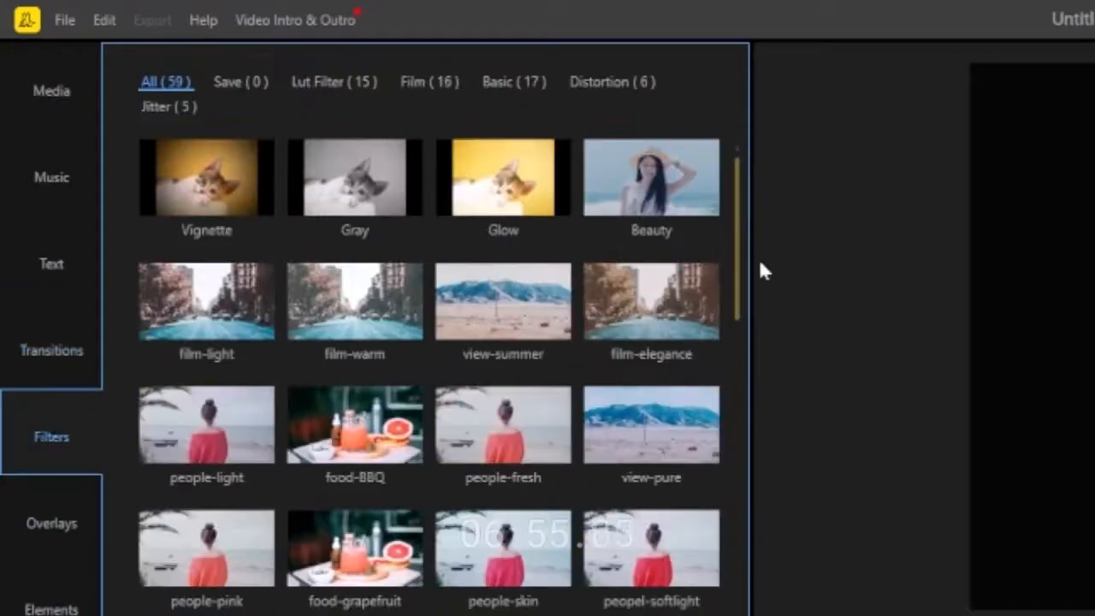
left_click_drag(741, 254, 774, 614)
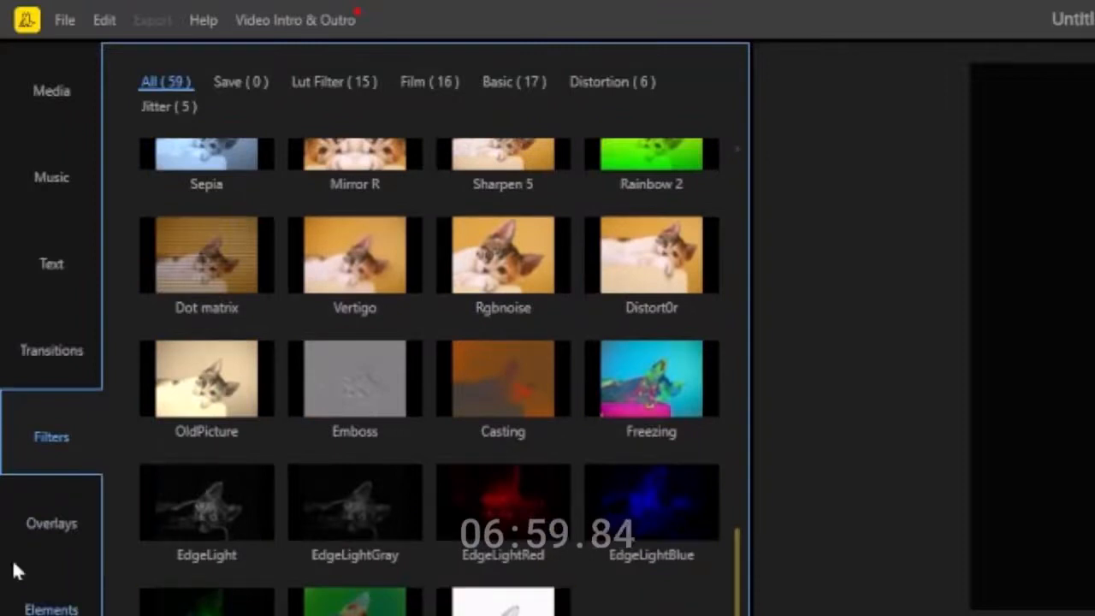
left_click(48, 540)
left_click_drag(739, 274, 757, 516)
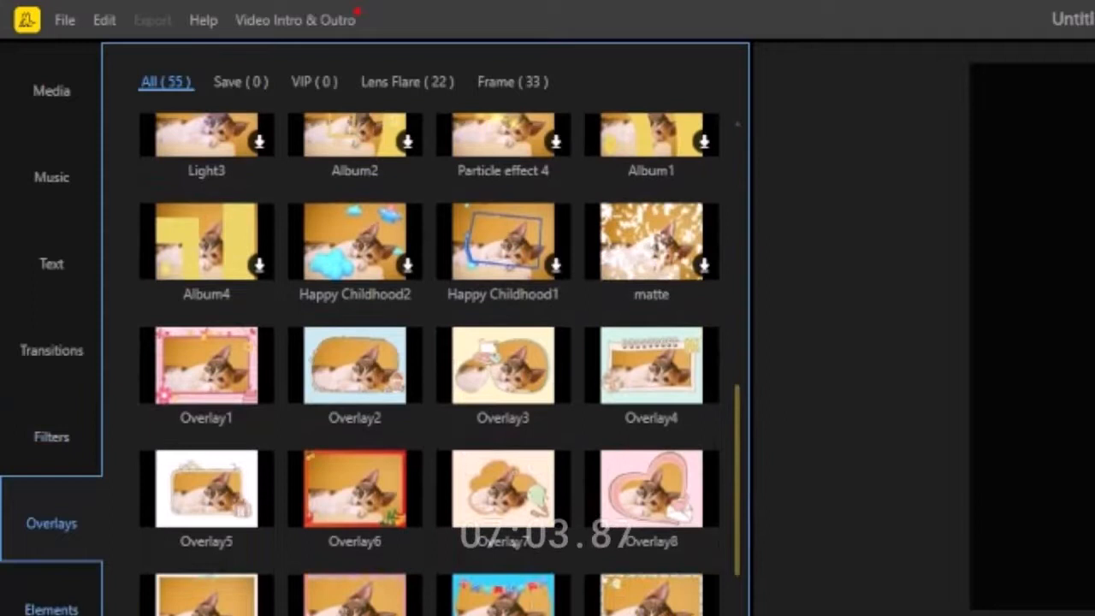
left_click(51, 609)
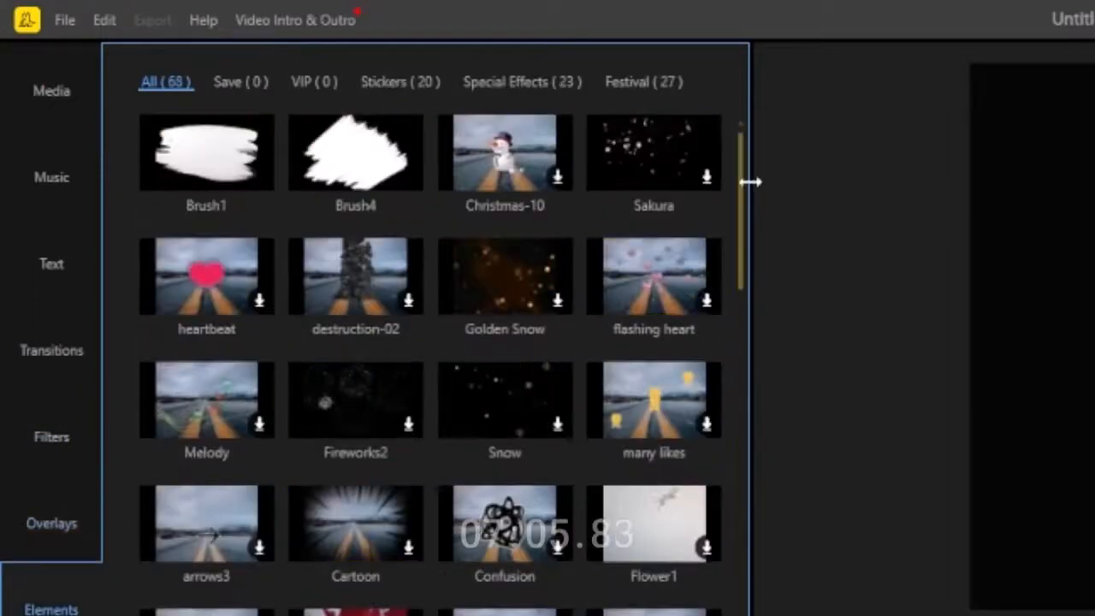
mouse_move(743, 200)
left_mouse_down()
mouse_move(741, 603)
mouse_move(785, 150)
mouse_move(777, 110)
left_mouse_up()
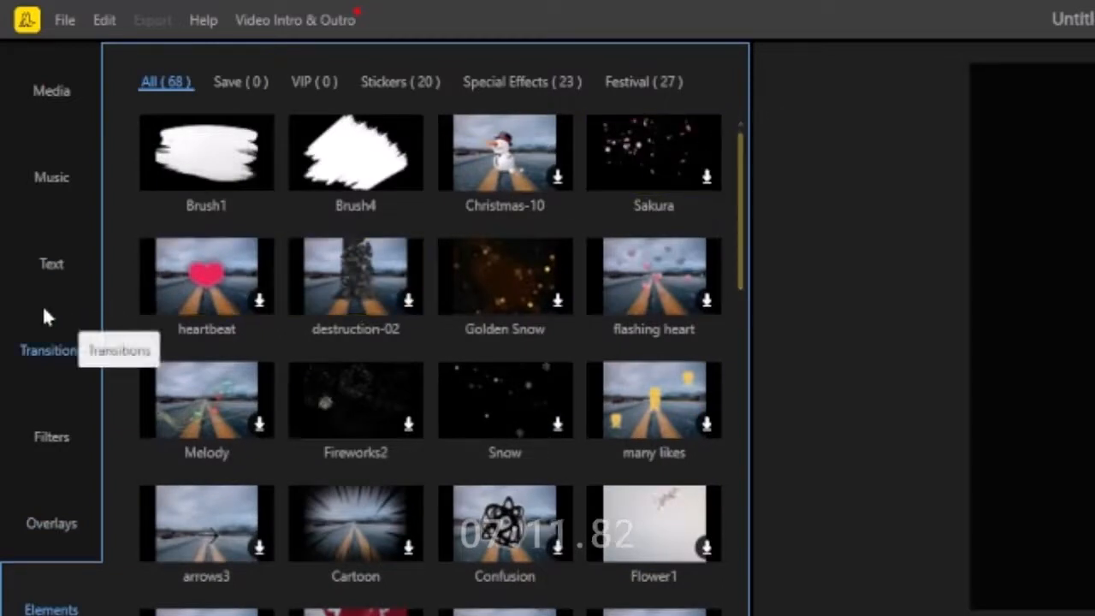
Return to the local media materials and import Clip-0 from the video laut folder
left_click(46, 89)
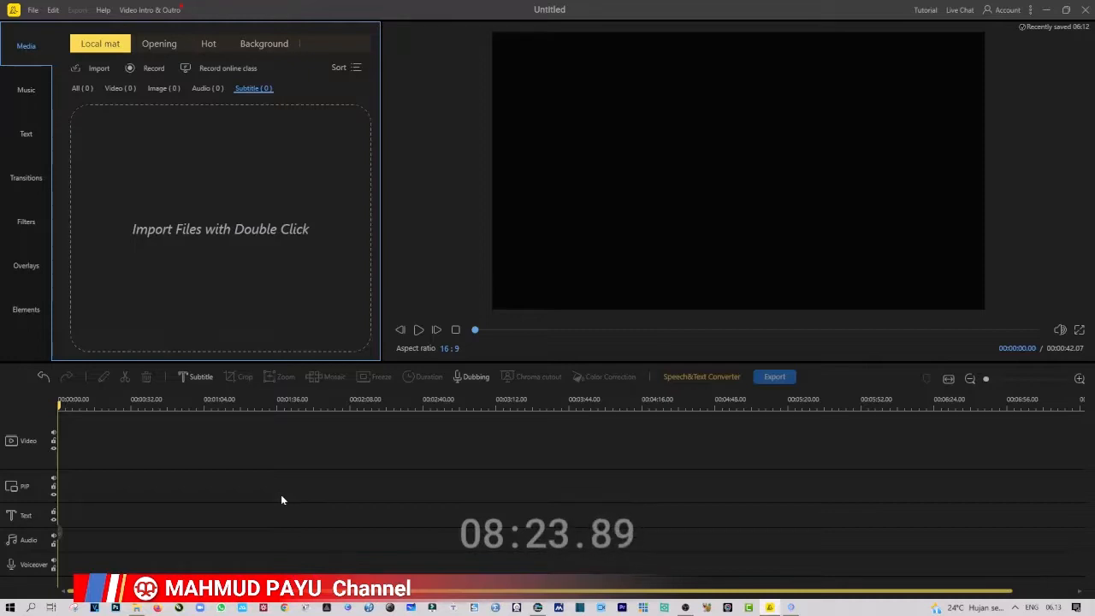
double_click(215, 227)
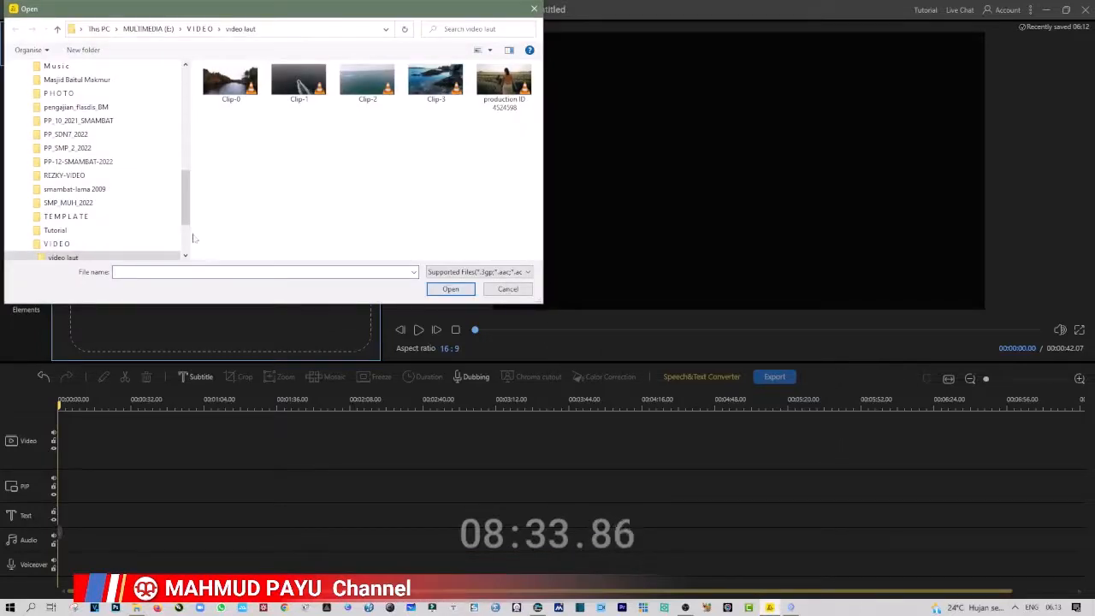
left_click(231, 87)
left_click(450, 289)
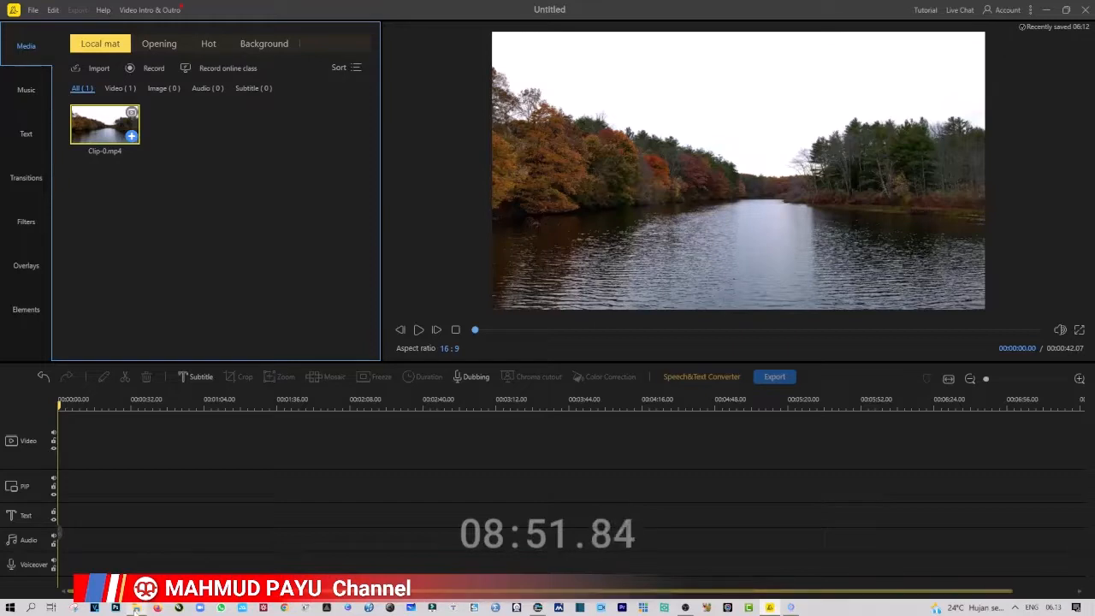
Switch to the video laut folder in File Explorer and bring Clip-1 from it into the local media library
mouse_move(136, 608)
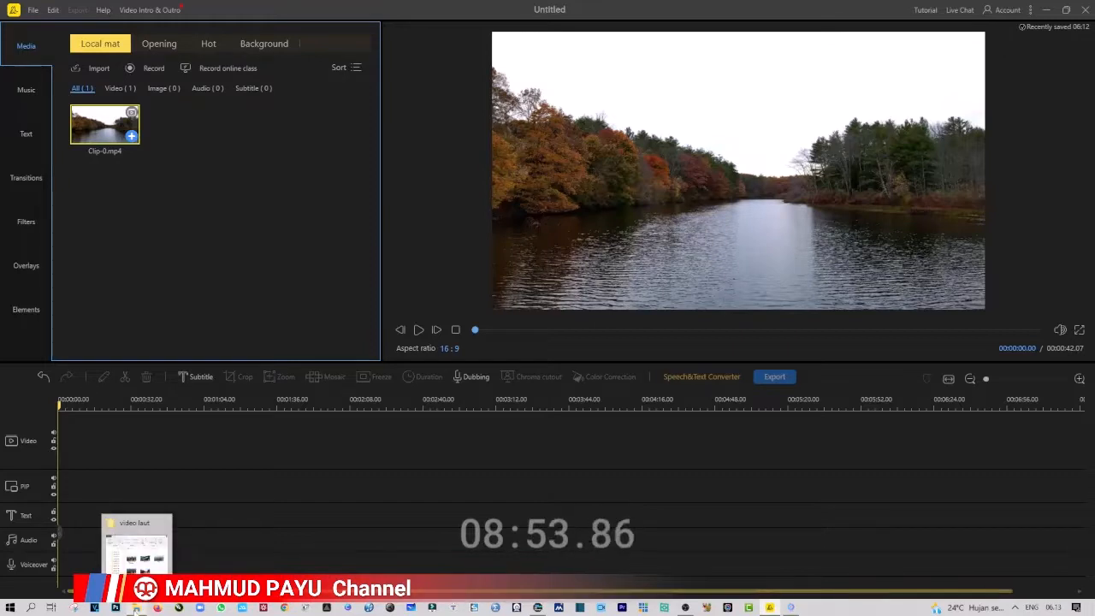
left_click(135, 608)
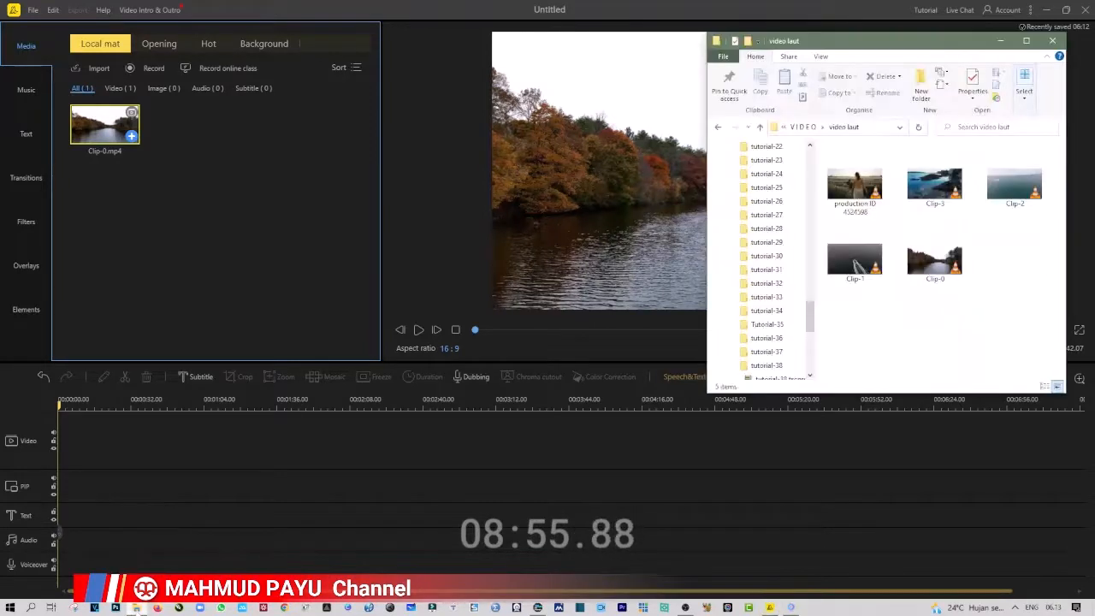
left_click(854, 264)
left_click_drag(854, 263, 485, 296)
left_click_drag(204, 133, 204, 132)
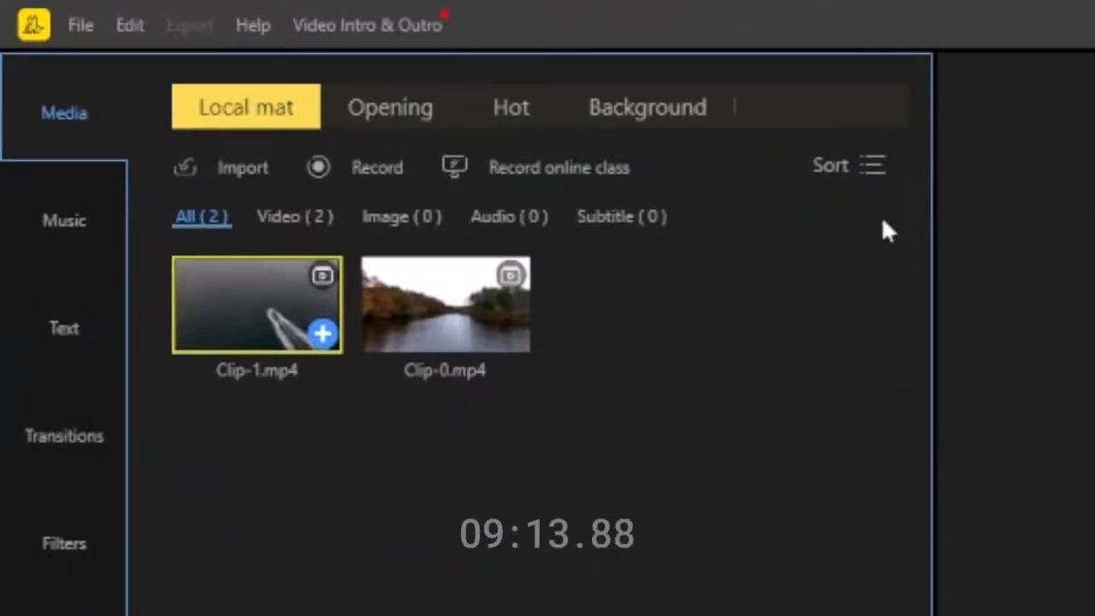
Import Clip-2 from the video laut folder with the media library's Import file command
left_click(244, 171)
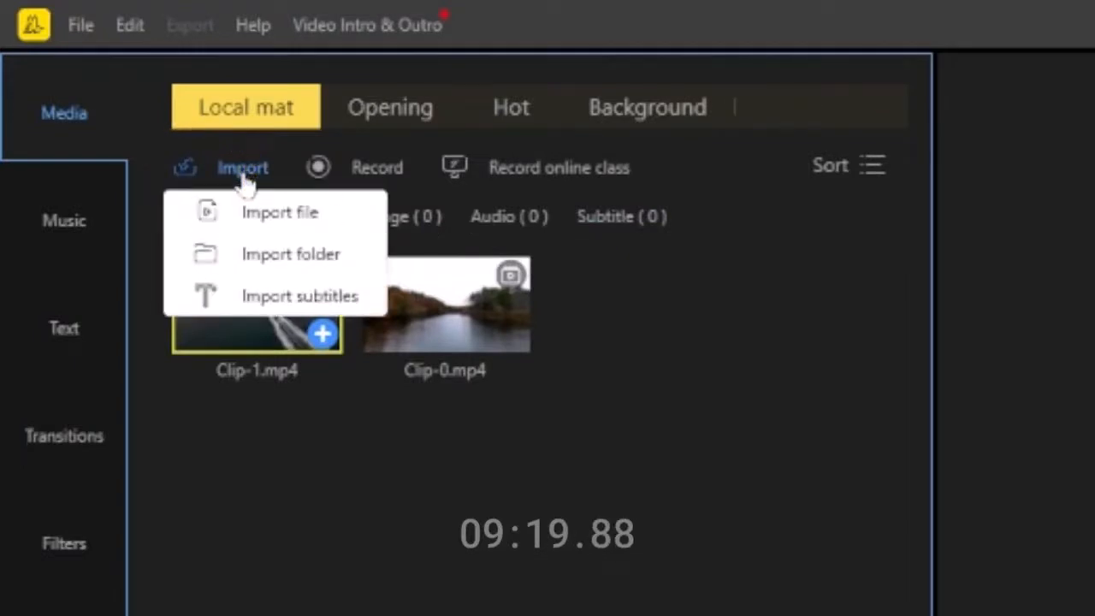
left_click(280, 216)
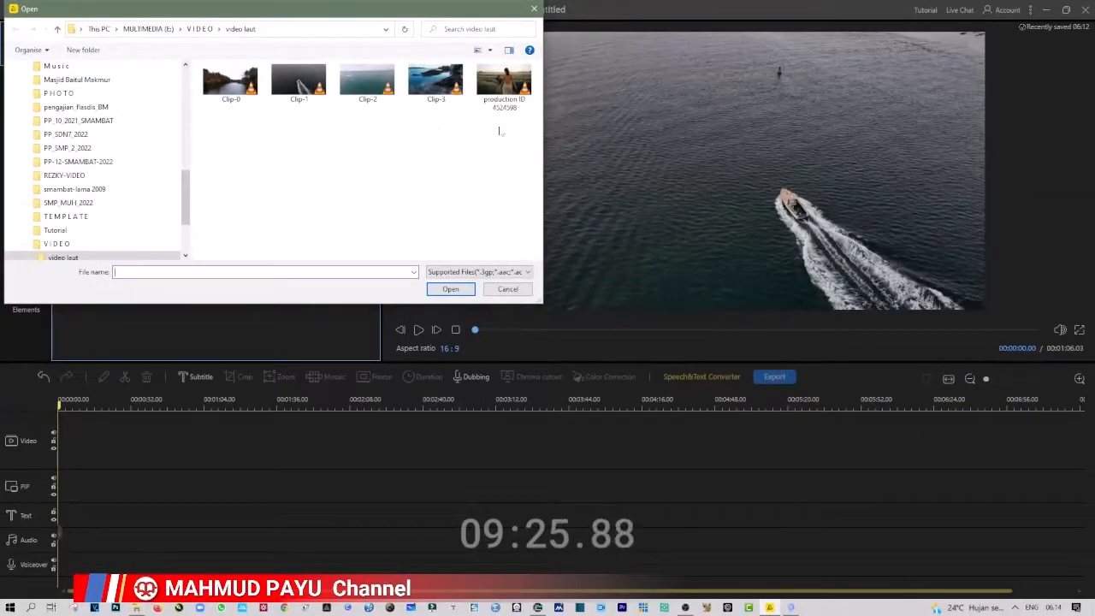
left_click(366, 92)
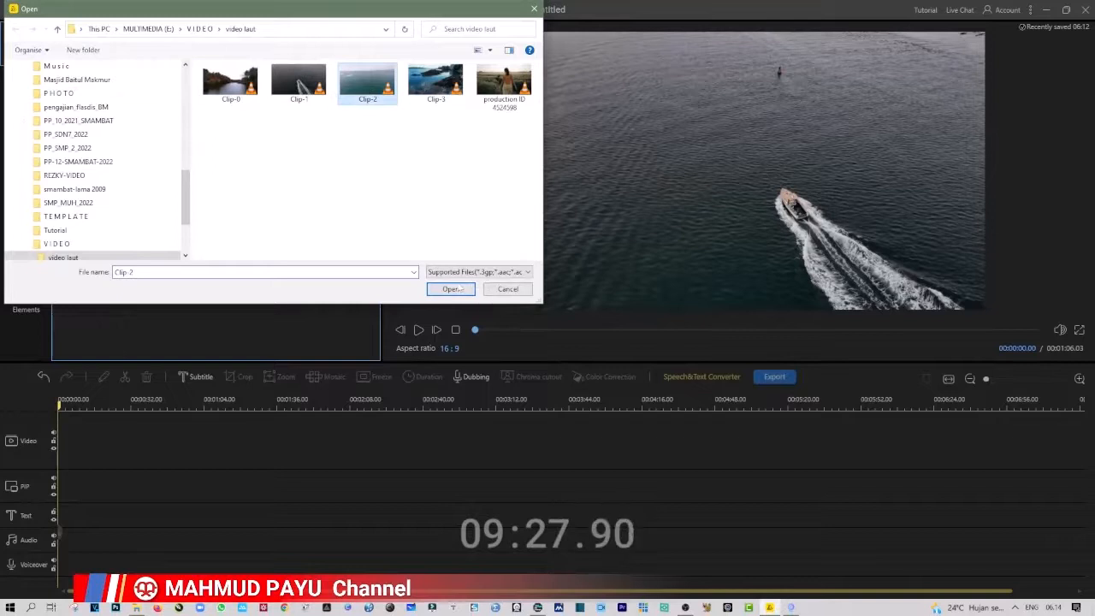
left_click(451, 288)
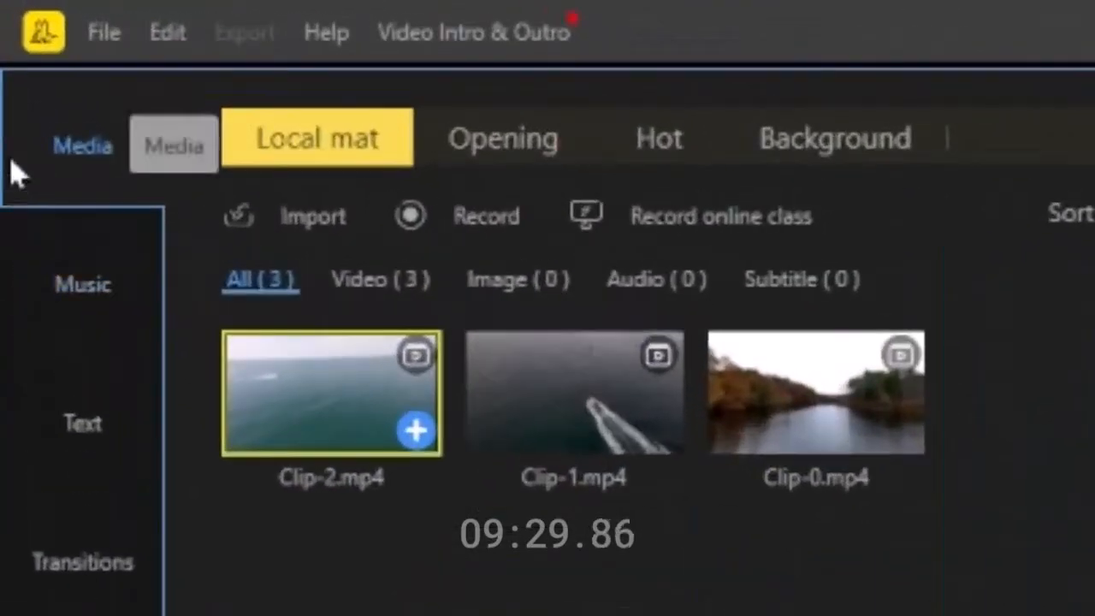
Import Clip-3 from the video laut folder with the main Import file command and add it to the start of the Video track
left_click(98, 36)
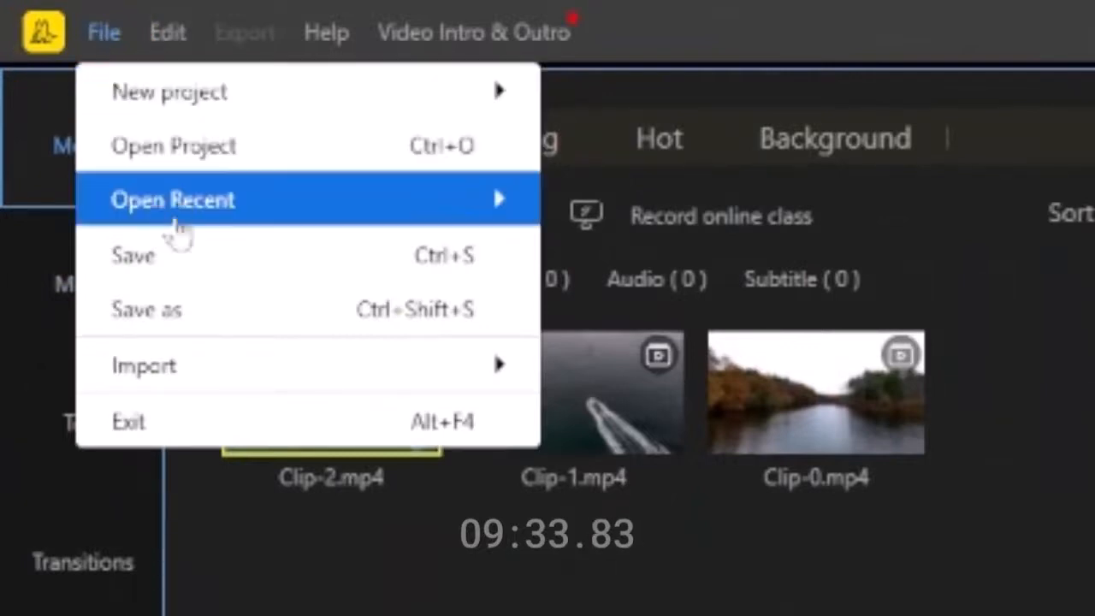
mouse_move(193, 374)
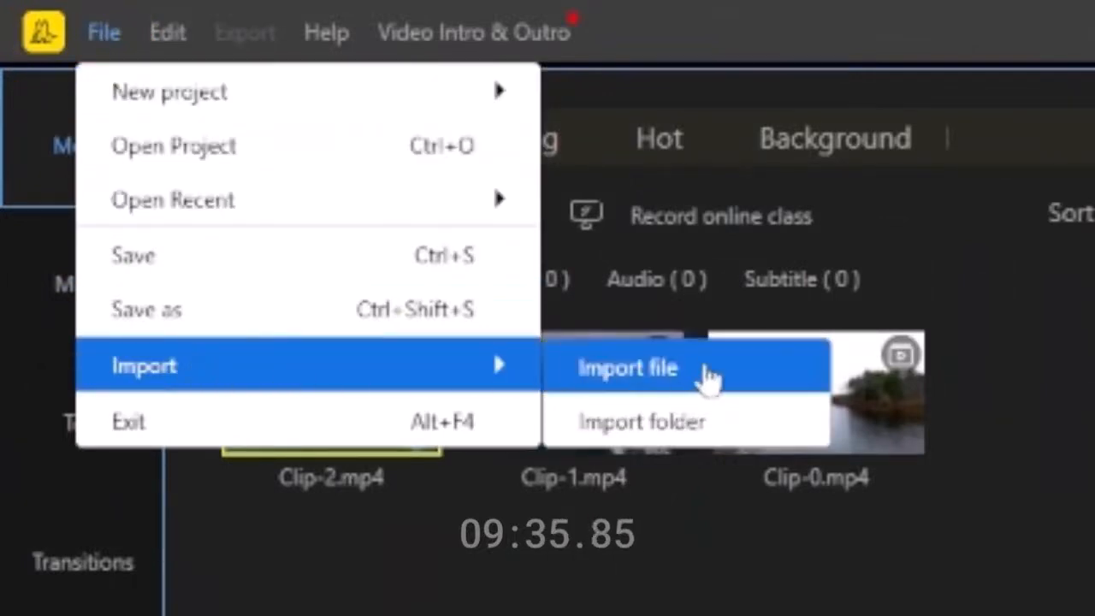
left_click(704, 376)
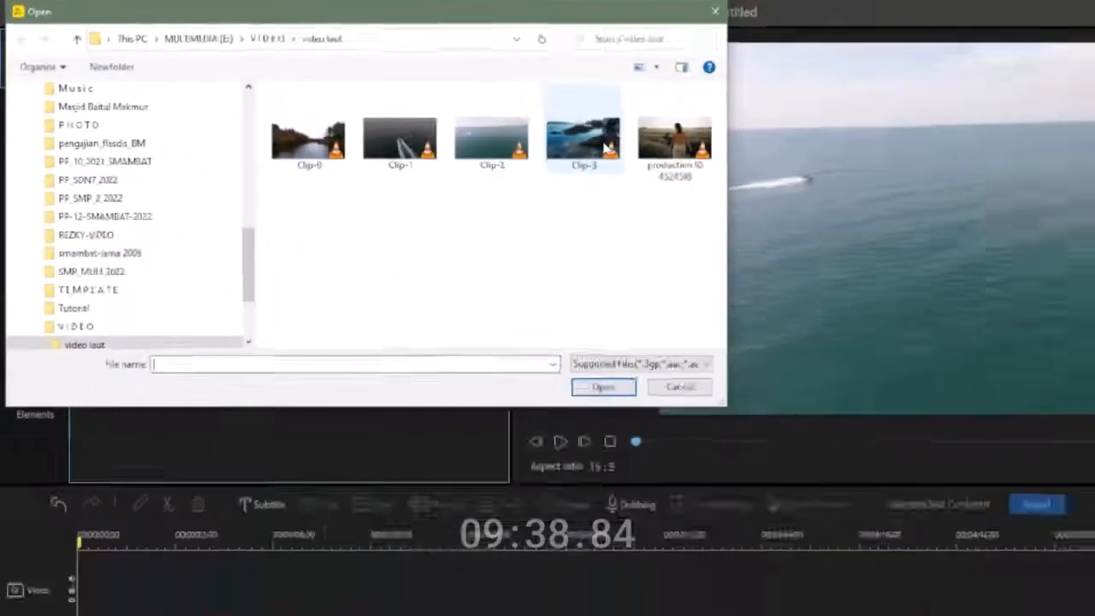
left_click(584, 139)
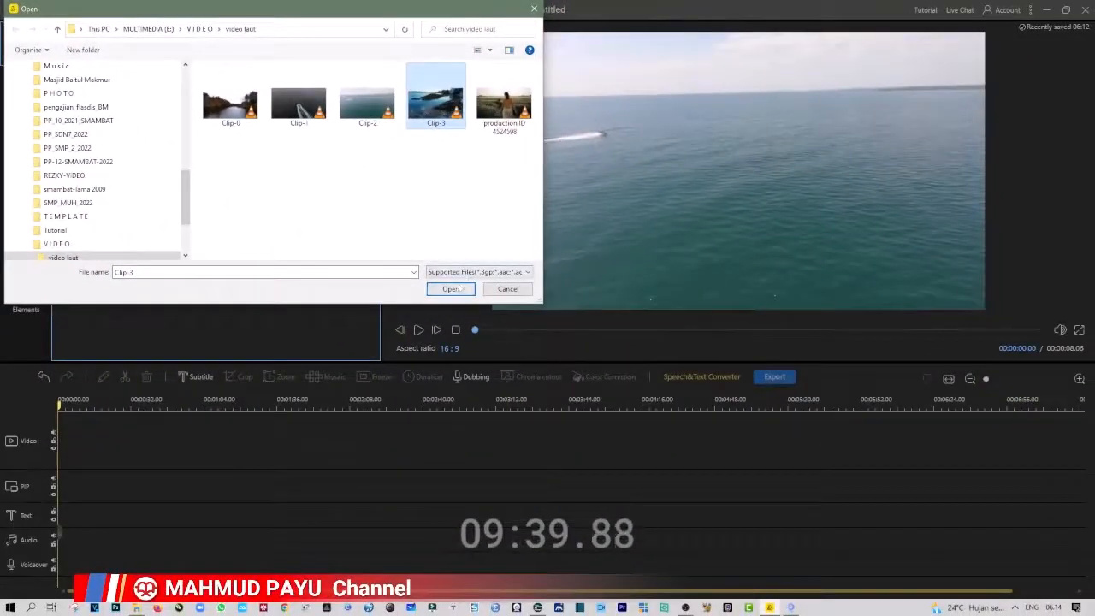
left_click(460, 289)
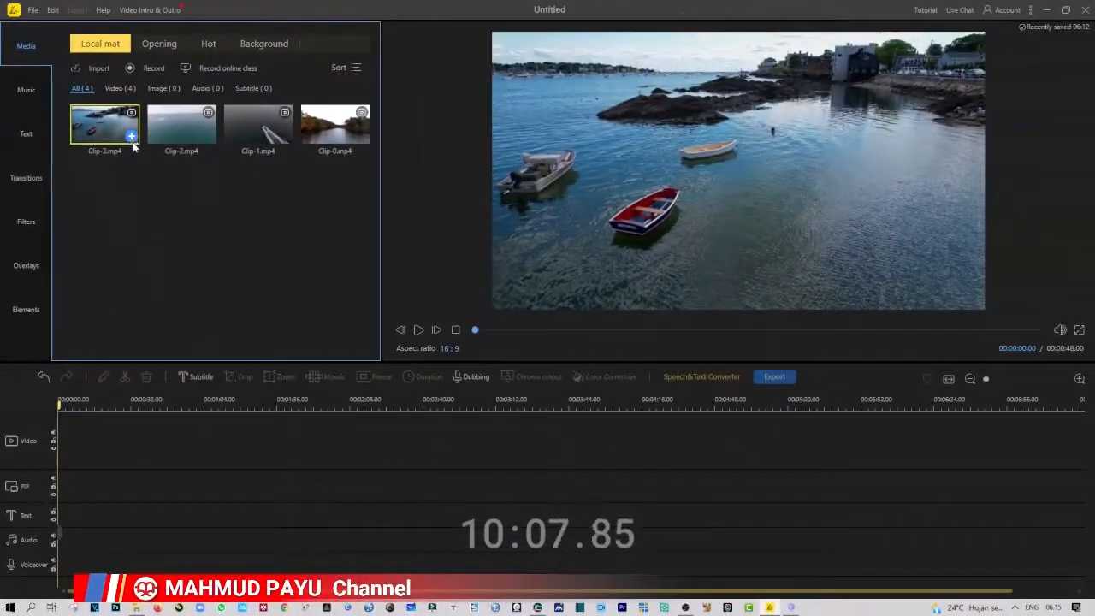
left_click(131, 137)
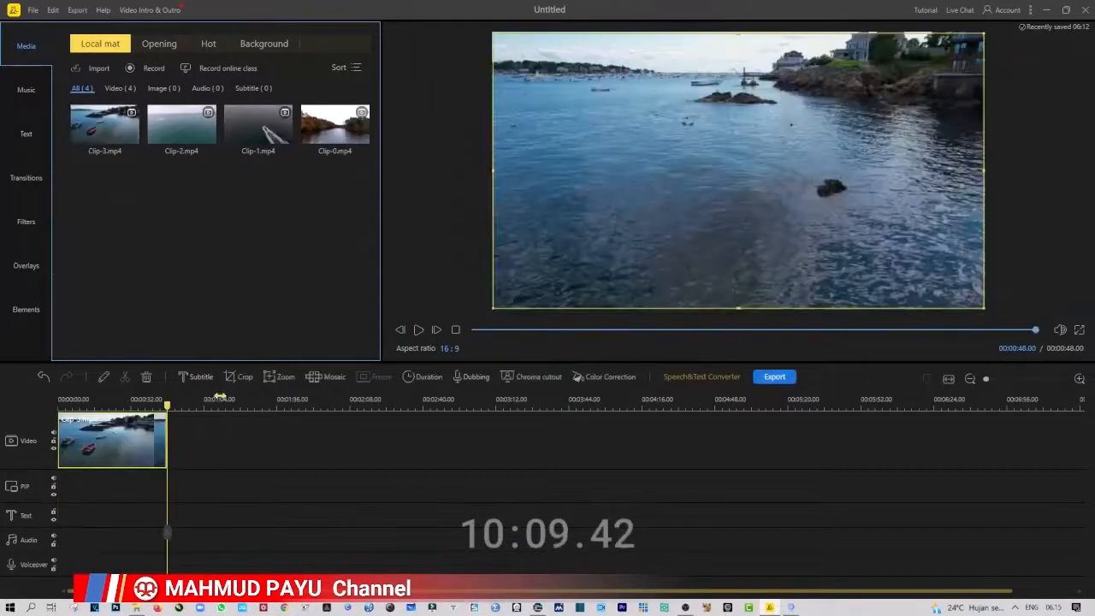
Delete the clip from the Video track and add Clip-0 followed by Clip-1 in its place
right_click(108, 441)
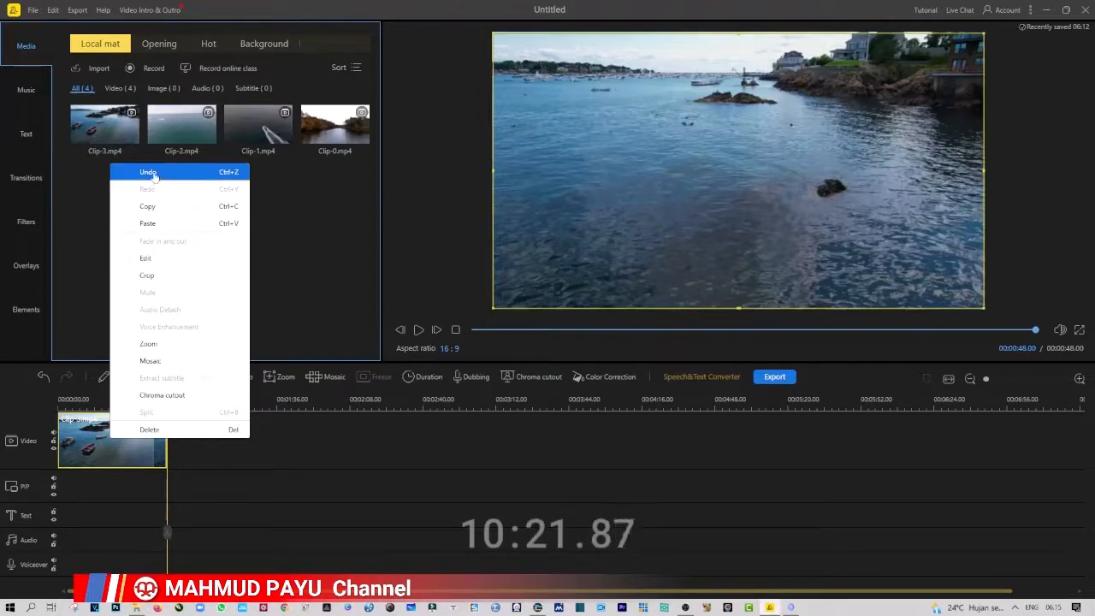
left_click(169, 429)
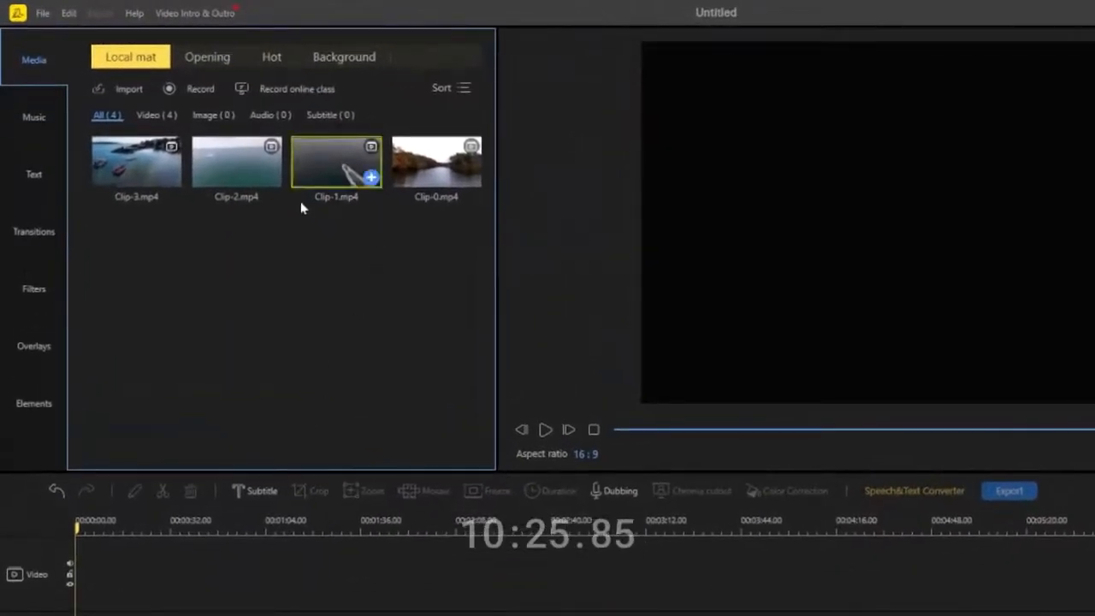
left_click(470, 179)
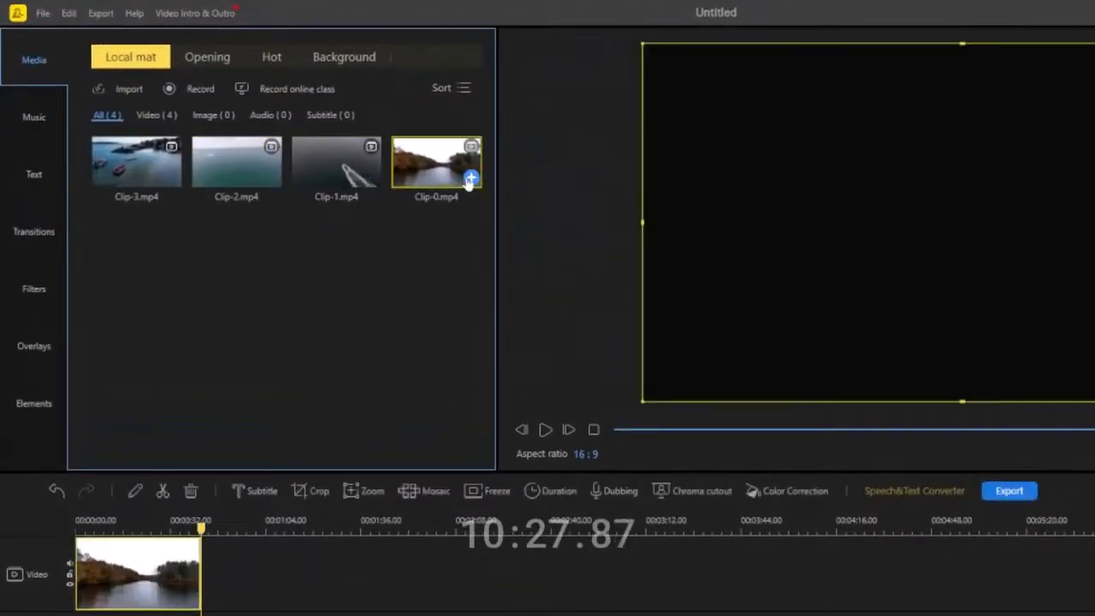
left_click(371, 178)
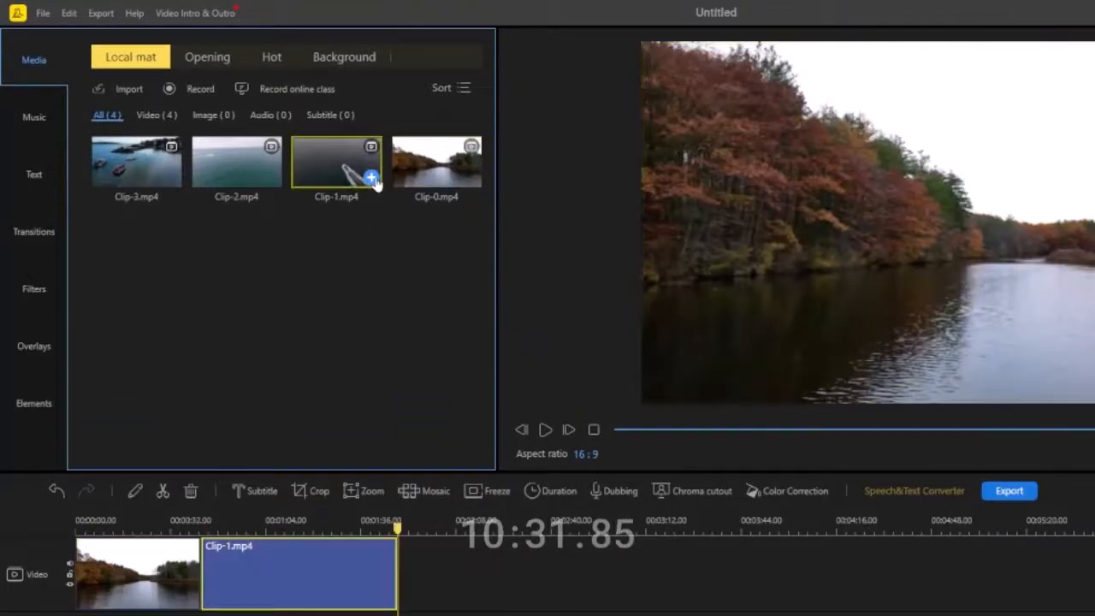
Place Clip-2 and Clip-3 after Clip-1 on the Video track and return the playhead to the start
left_click_drag(230, 169, 230, 183)
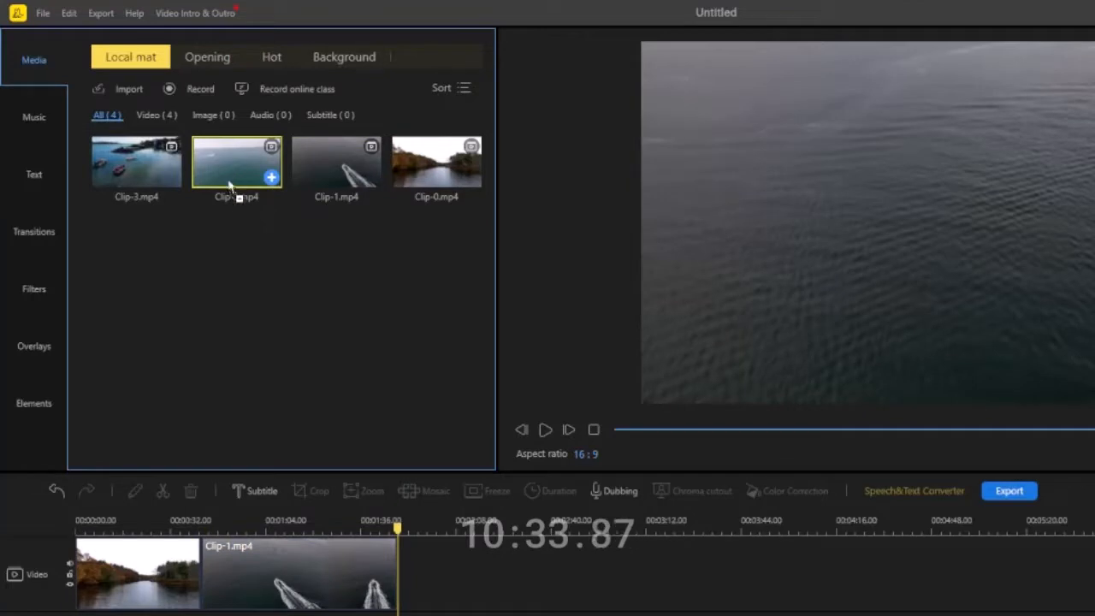
left_click_drag(371, 444, 453, 580)
left_click_drag(130, 178, 137, 206)
left_click_drag(215, 414, 654, 575)
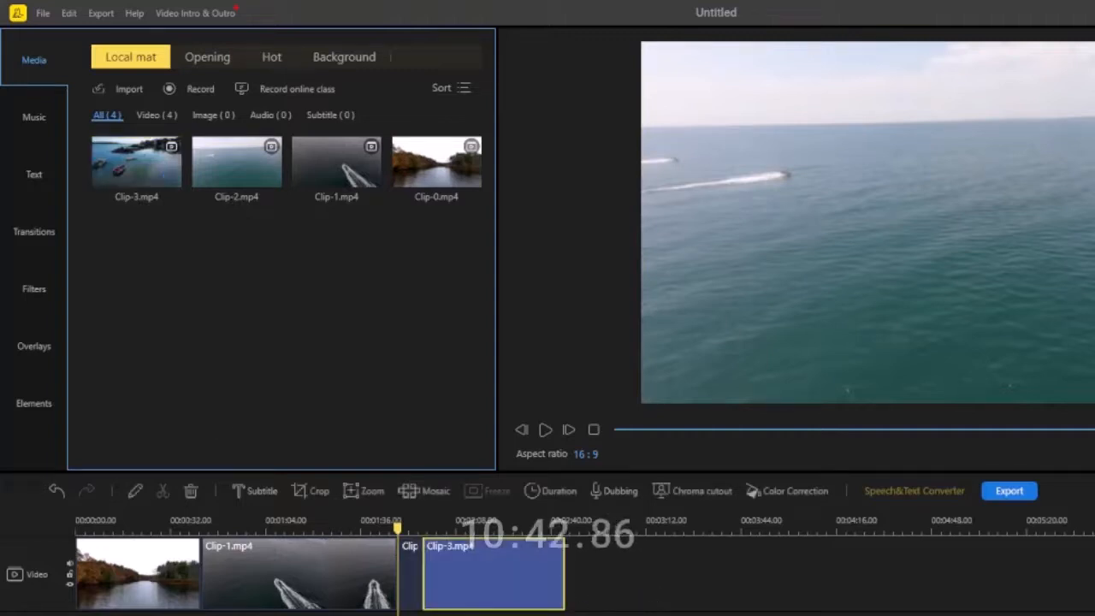
left_click(104, 527)
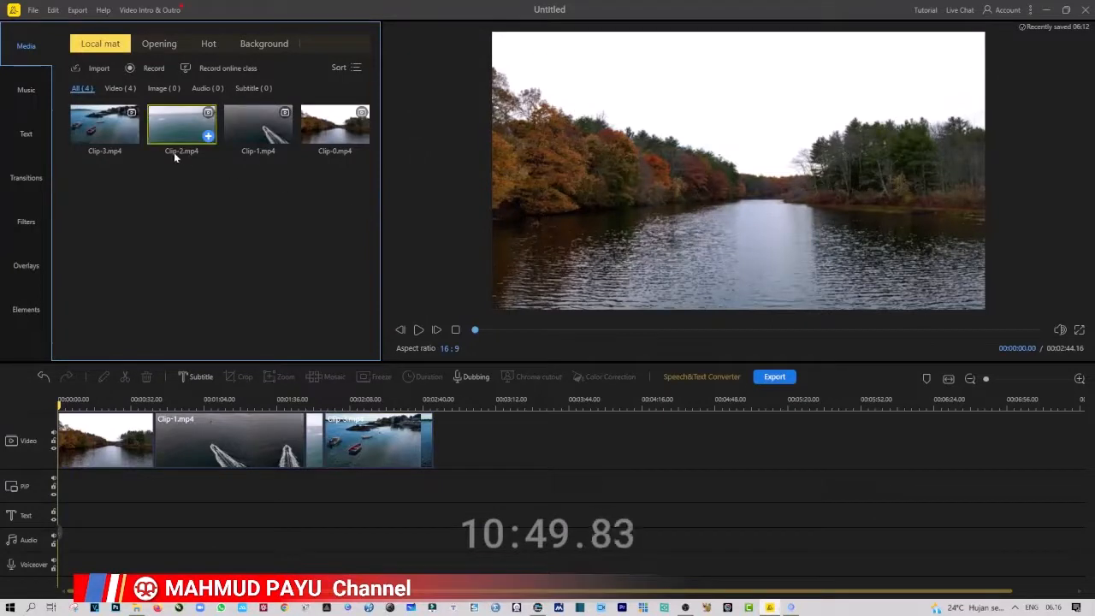
Select all four clips in the local media library and add them together at the end of the Video track
left_click(107, 134)
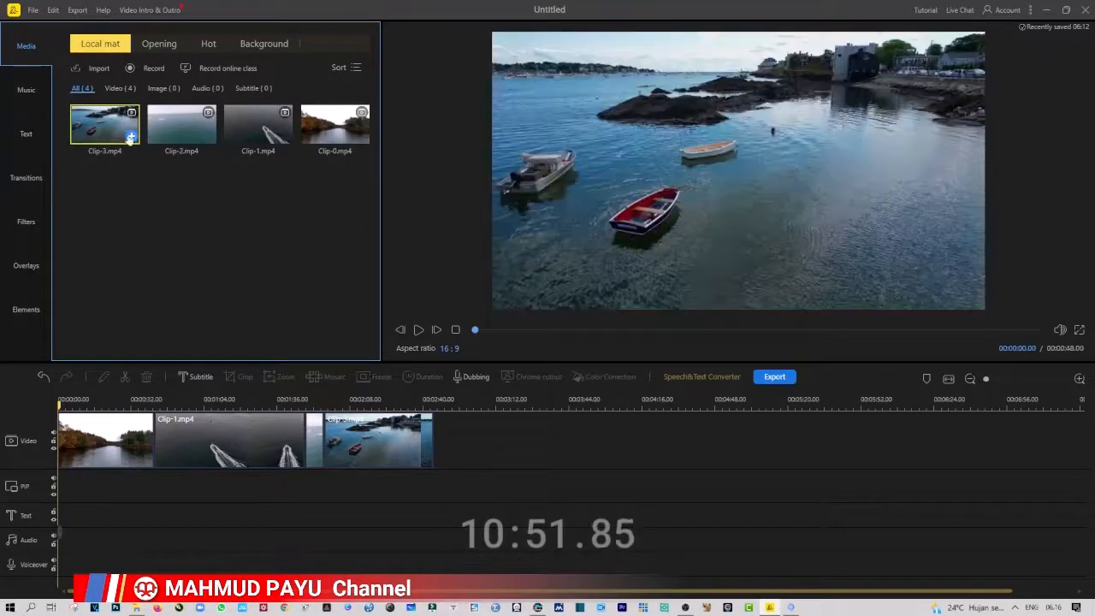
left_click(342, 130, "shift")
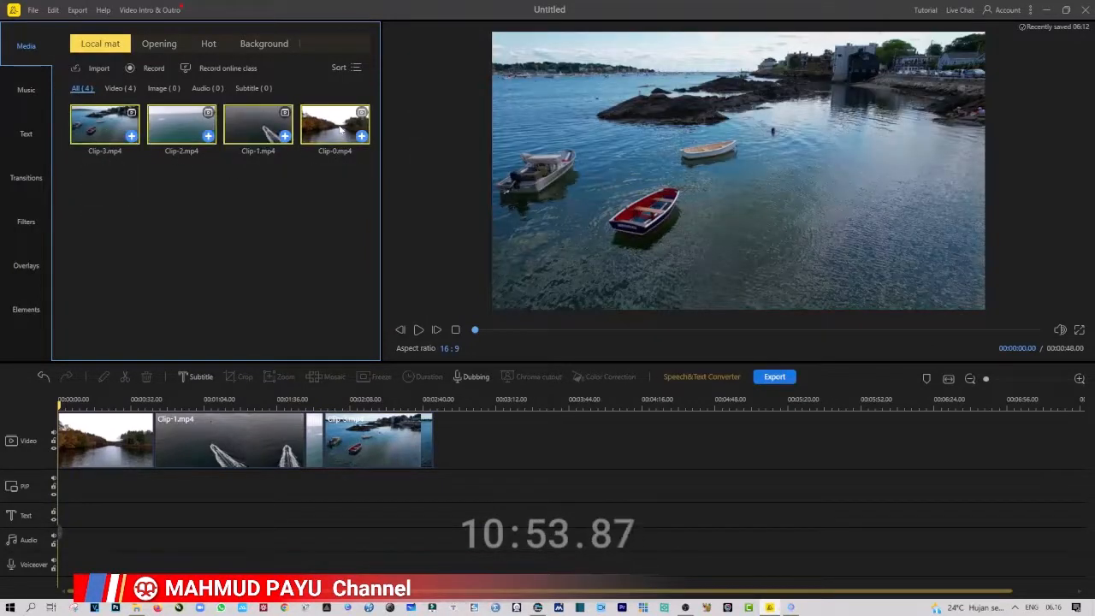
left_click_drag(343, 130, 632, 495)
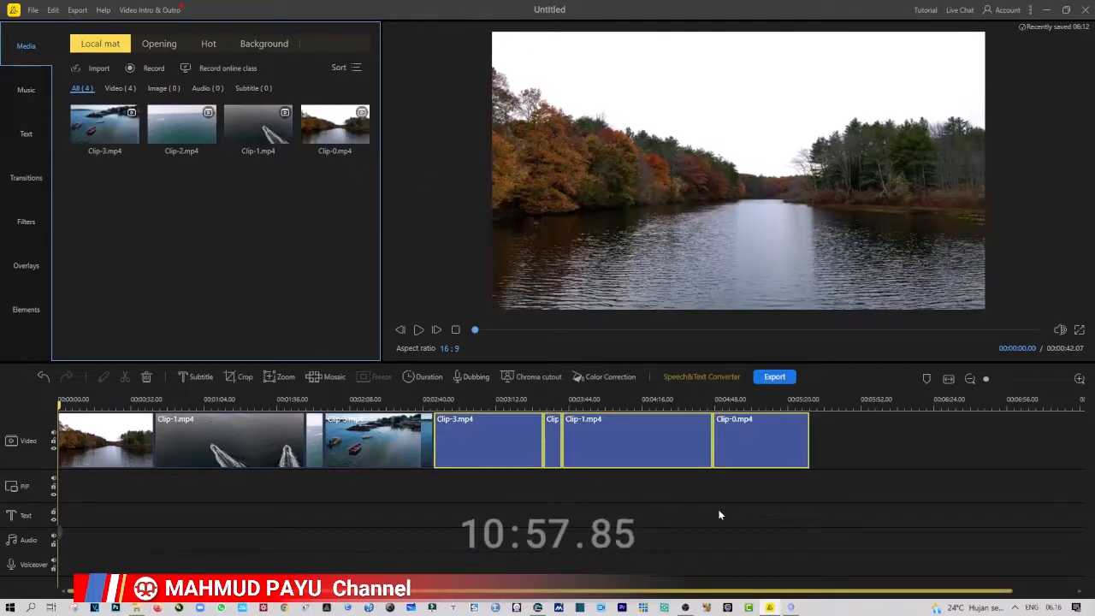
Undo the group addition and the Clip-3 placement, and redo the Clip-3 placement
left_click(43, 375)
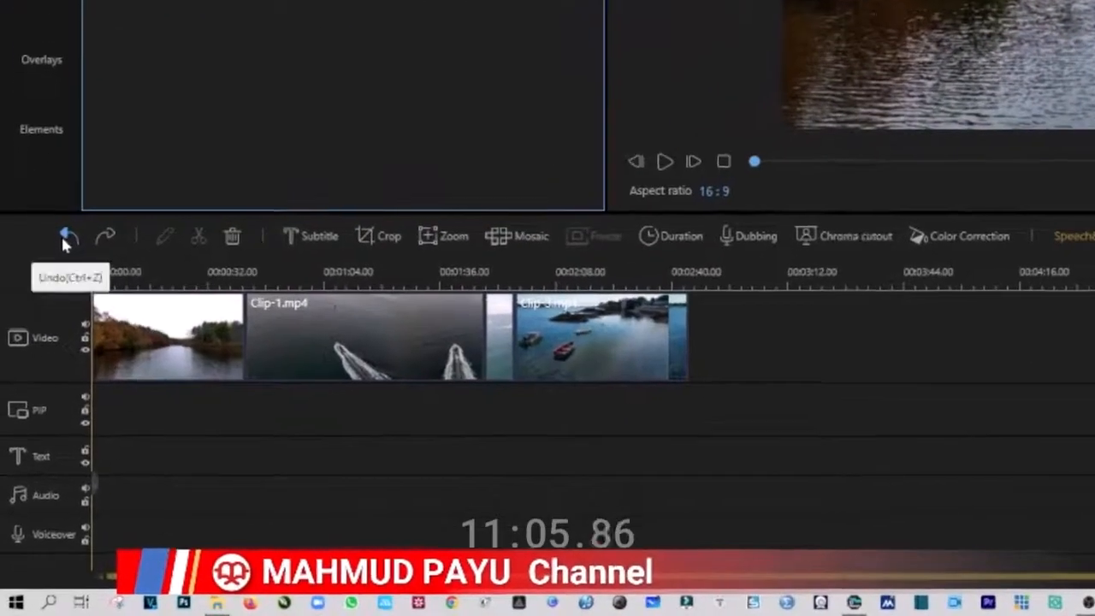
left_click(51, 329)
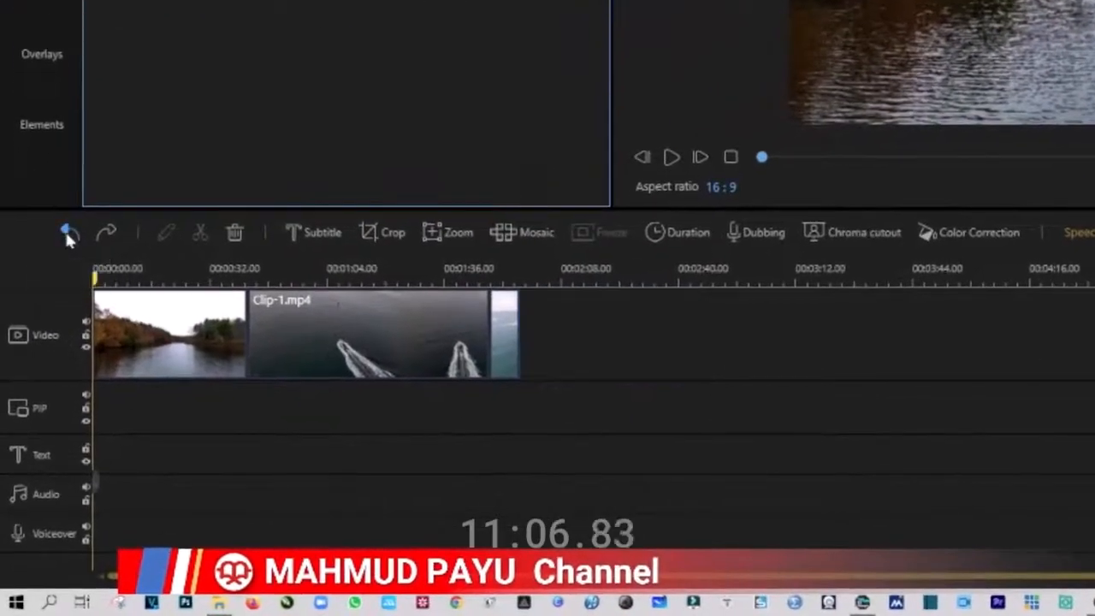
left_click(109, 232)
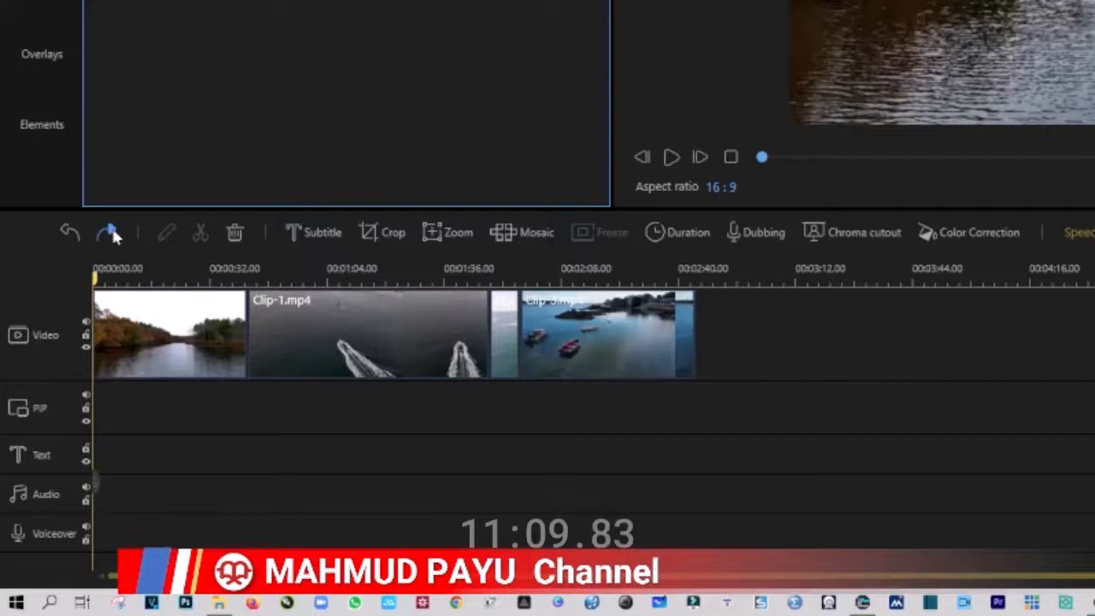
Open the edit settings of Clip-0 on the timeline, shrink its picture to about two thirds of the frame and centre it
left_click(214, 310)
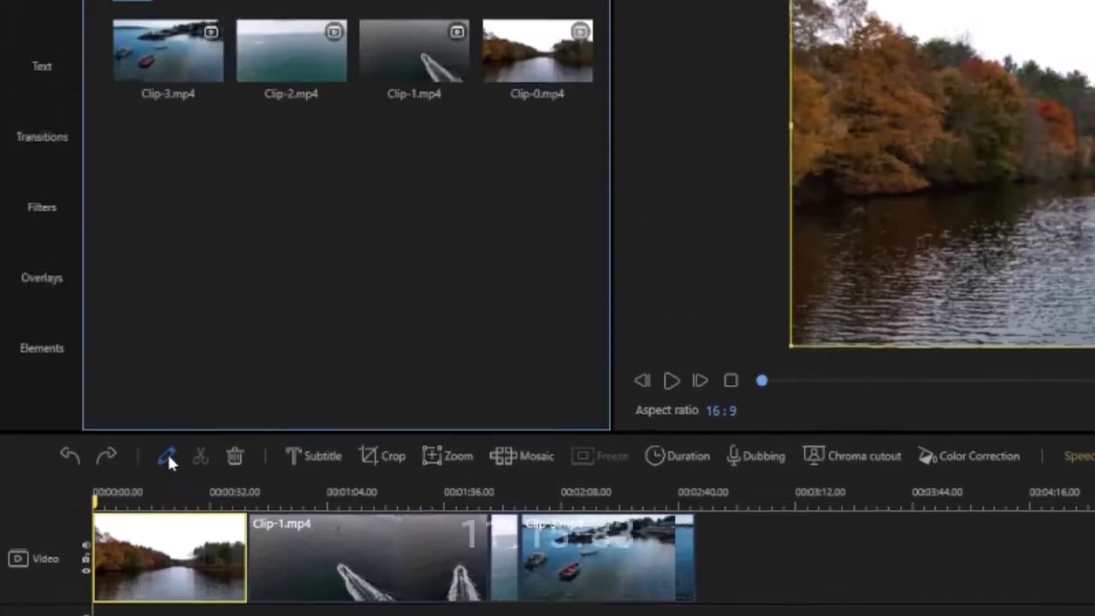
left_click(167, 229)
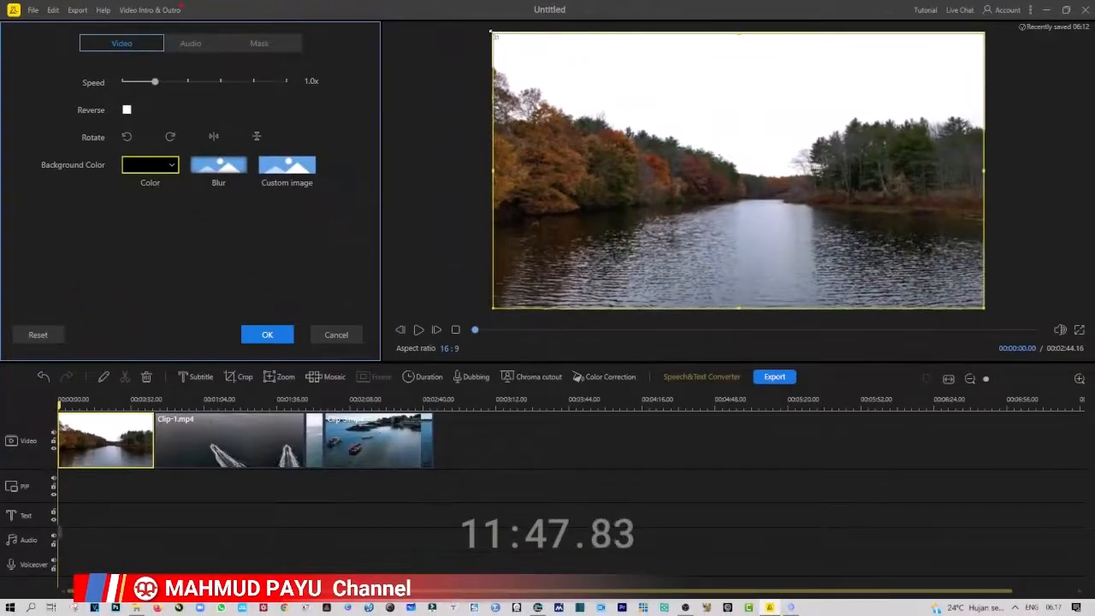
left_click_drag(492, 33, 661, 128)
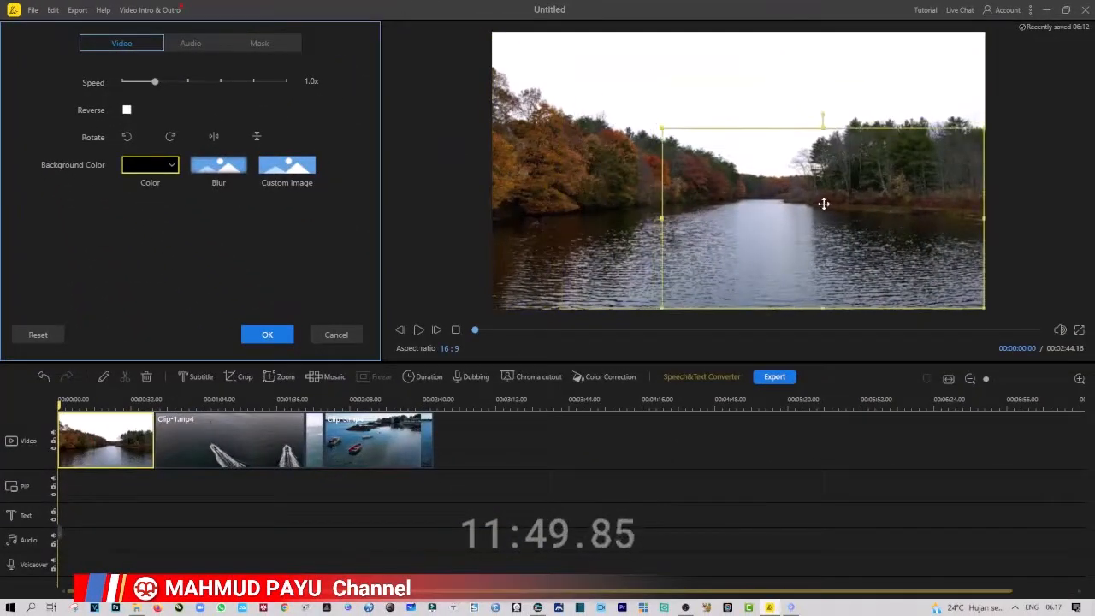
left_click_drag(823, 204, 748, 159)
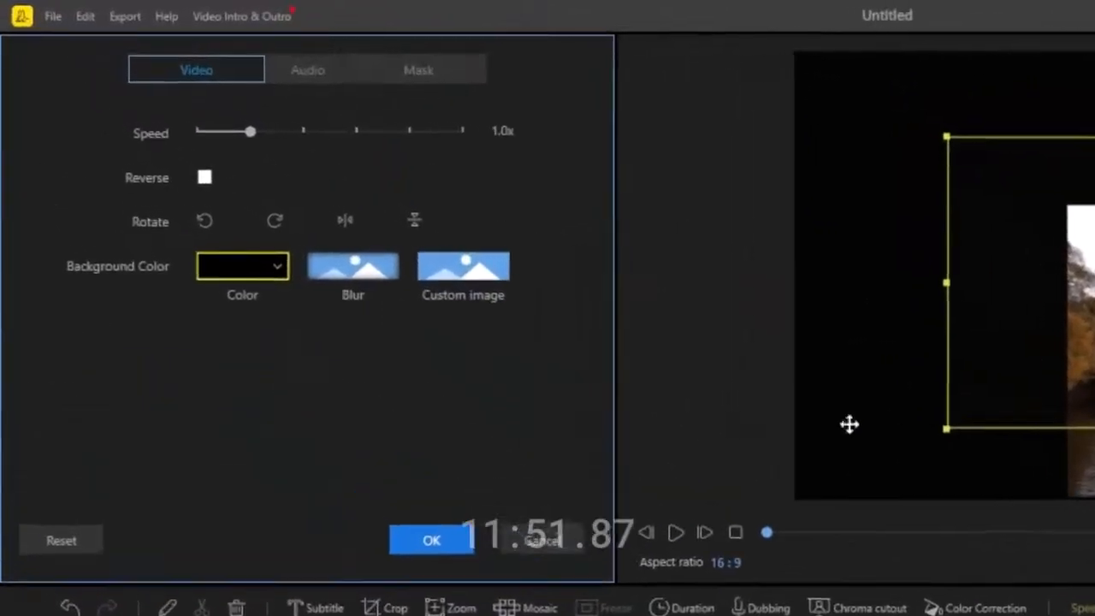
Set the background colour behind Clip-0 to orange
left_click(281, 266)
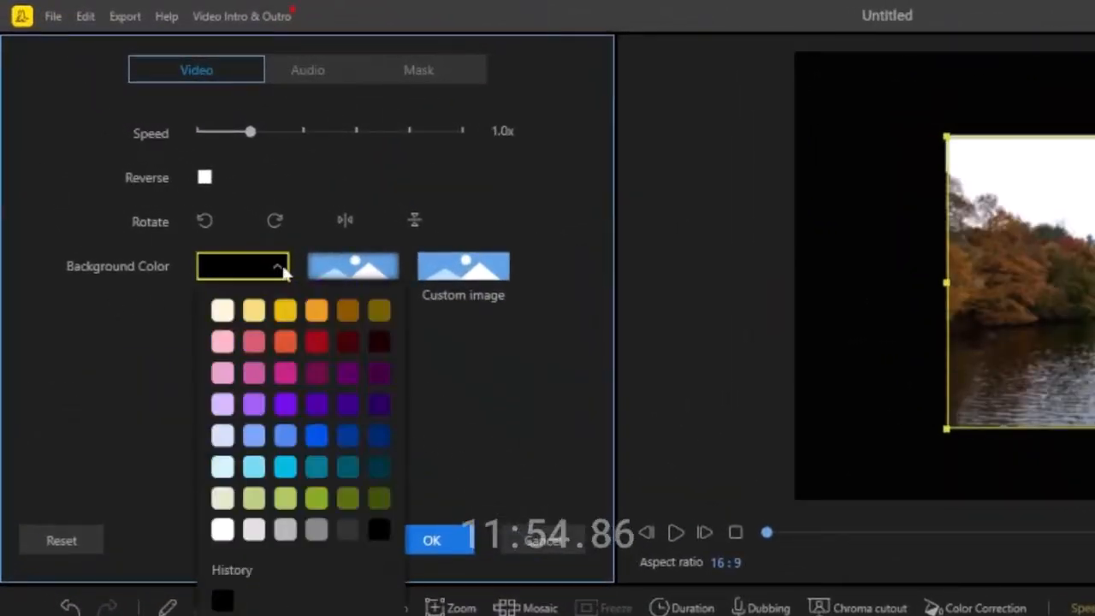
left_click(318, 319)
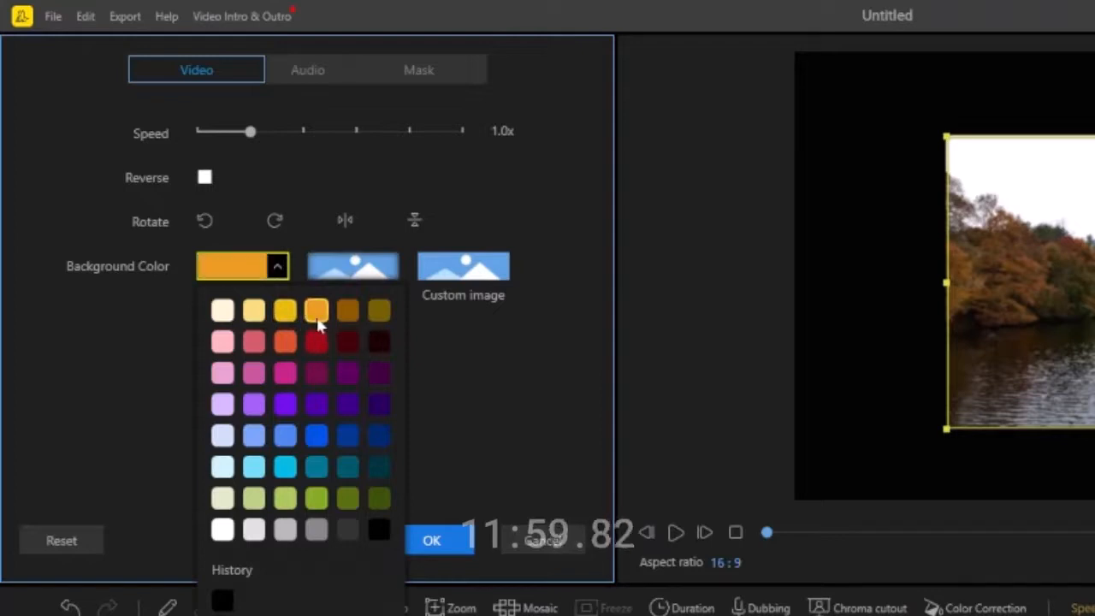
left_click(461, 431)
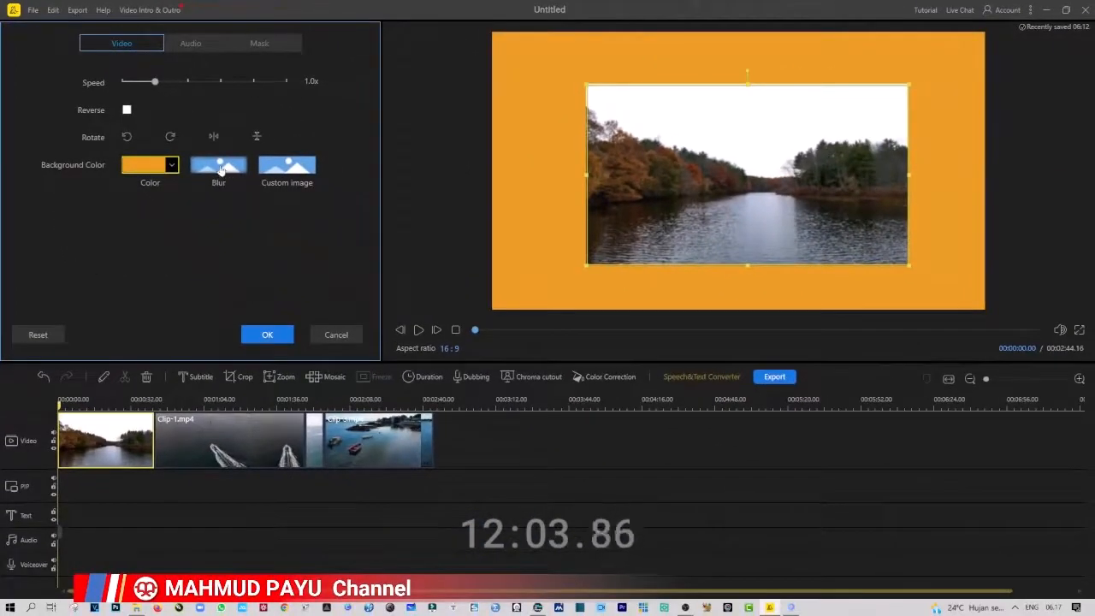
Try the blurred background for Clip-0, and open the custom image chooser without picking an image
left_click(220, 169)
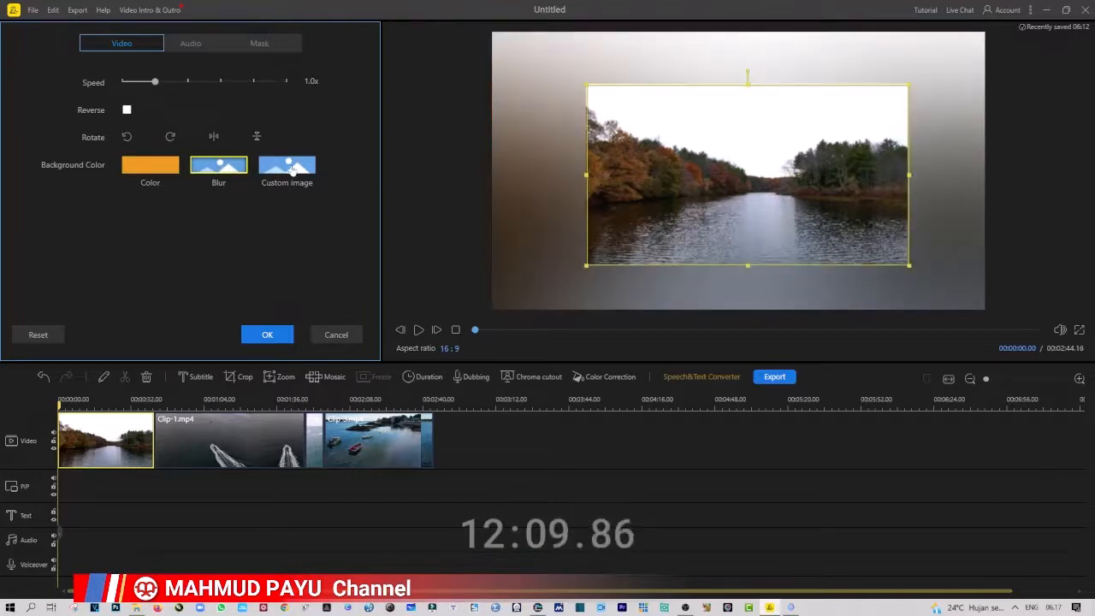
left_click(290, 168)
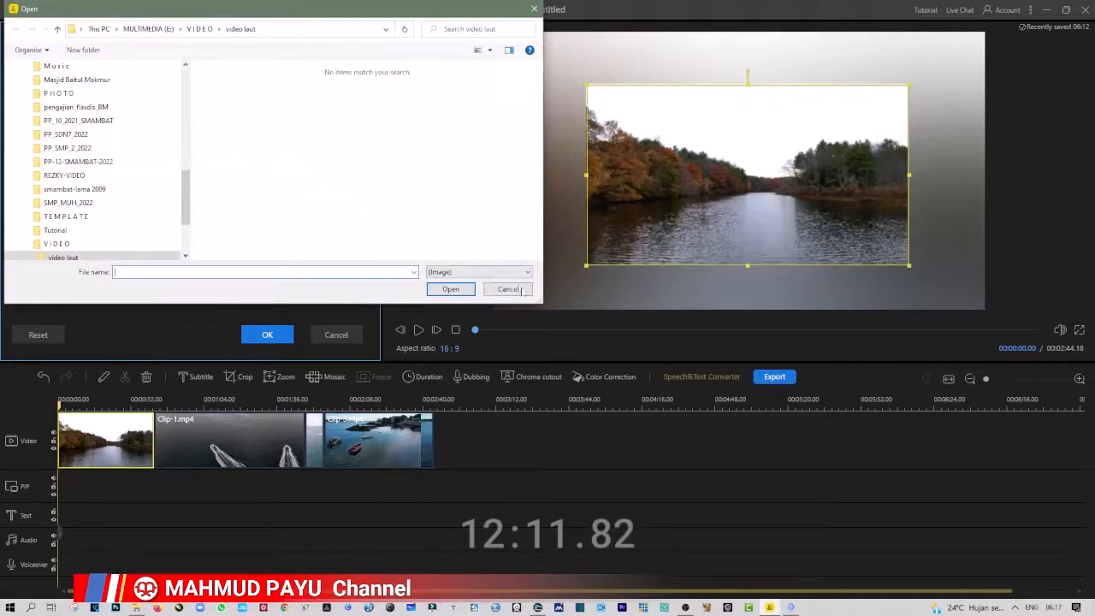
left_click(521, 291)
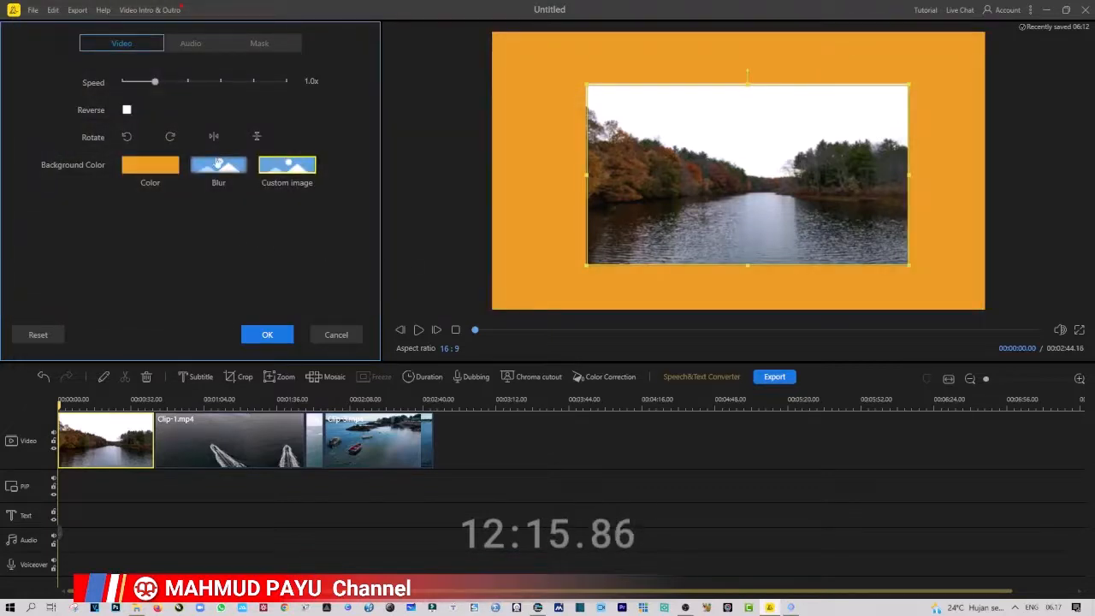
Look at the audio and mask settings of Clip-0
left_click(184, 43)
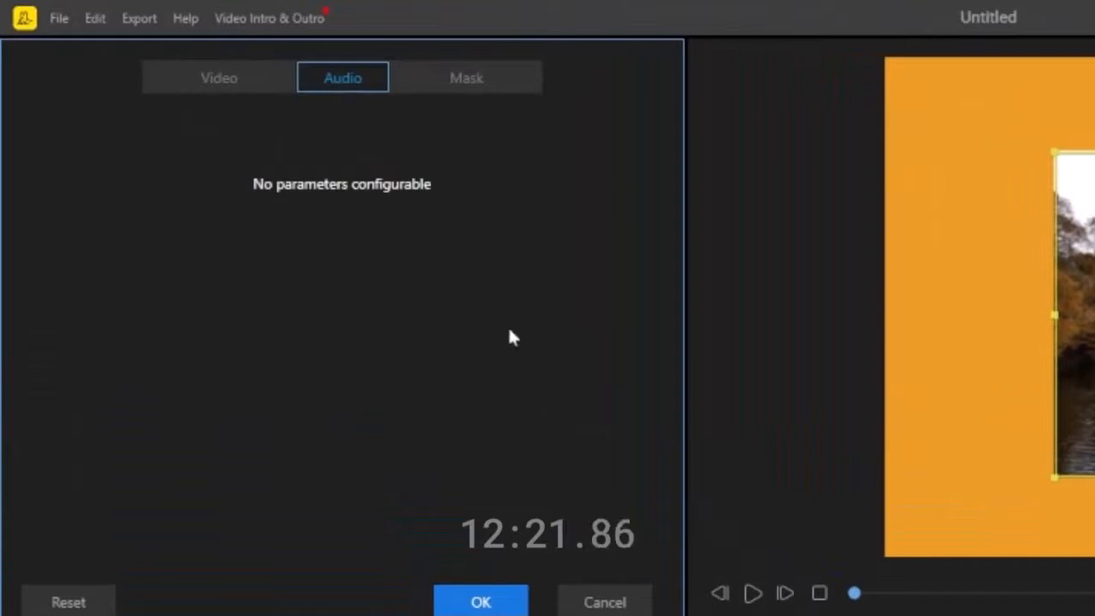
left_click(485, 81)
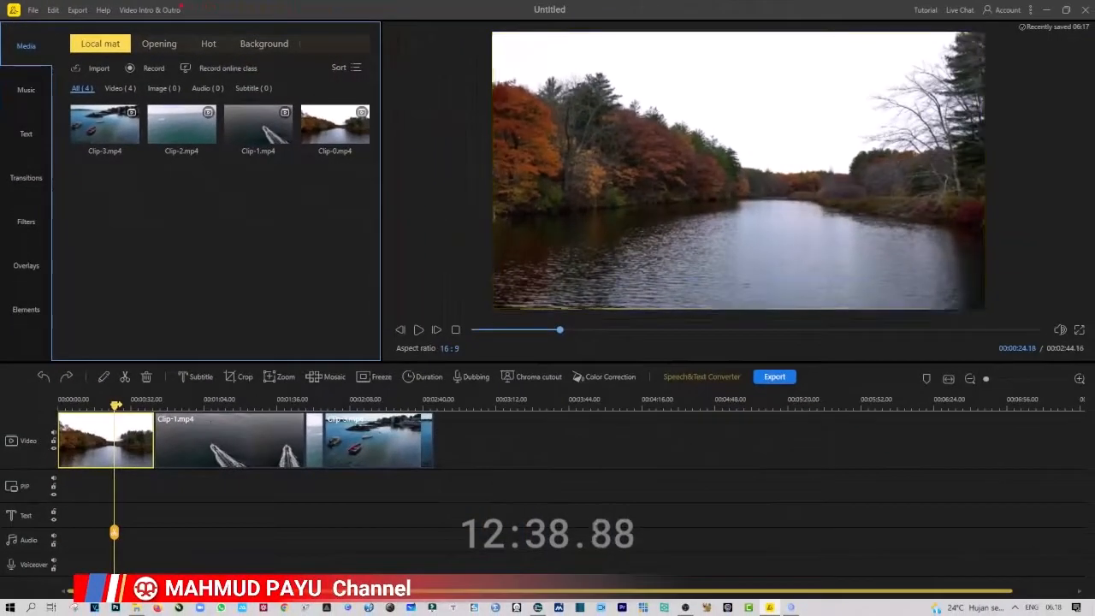
Move the playhead to about 27 seconds on the timeline and split Clip-0 there
mouse_move(116, 406)
left_mouse_down()
mouse_move(86, 409)
mouse_move(121, 407)
left_mouse_up()
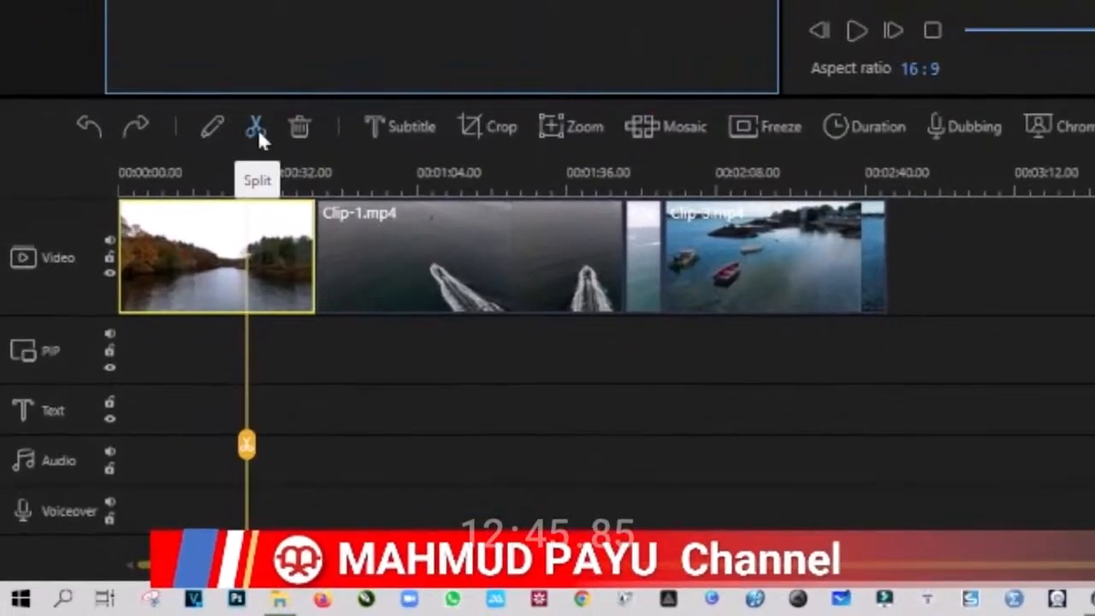
left_click(248, 453)
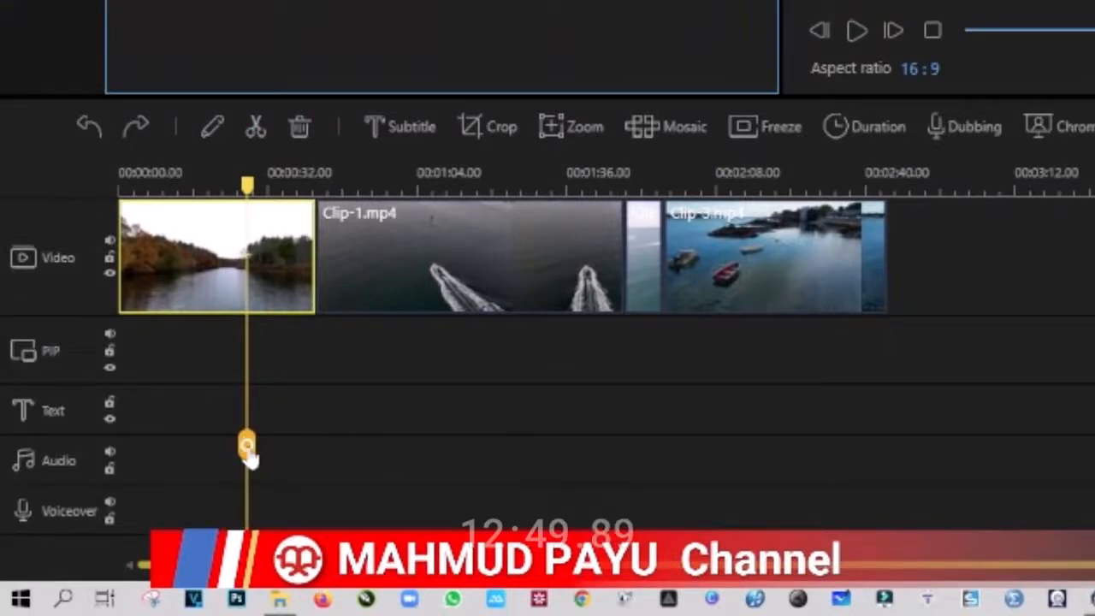
Delete the second part of the split Clip-0 from the Video track
left_click(252, 293)
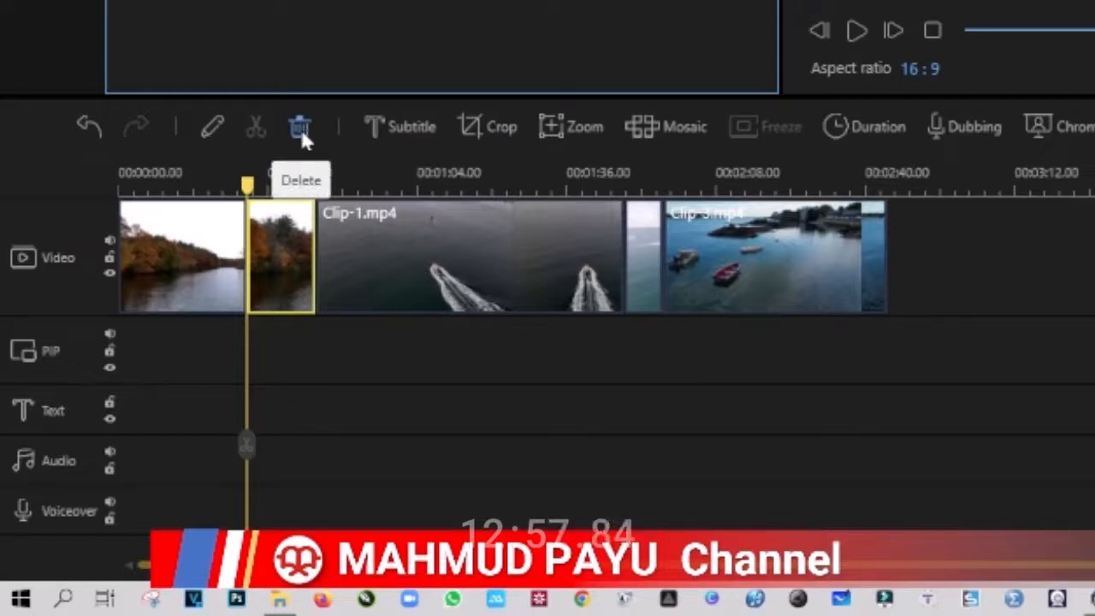
right_click(285, 265)
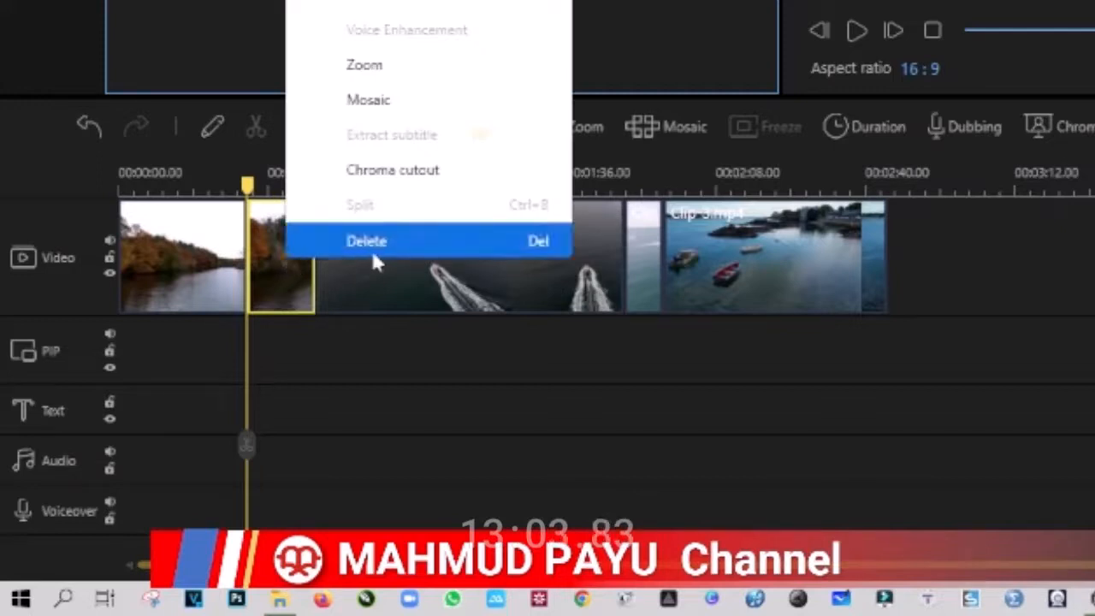
left_click(294, 273)
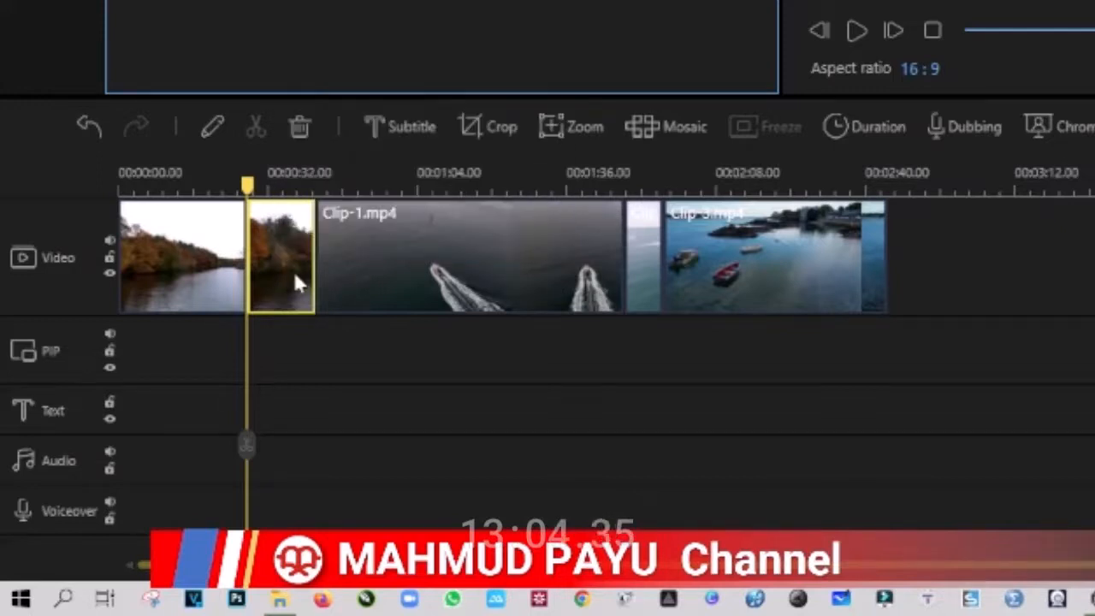
left_click(300, 126)
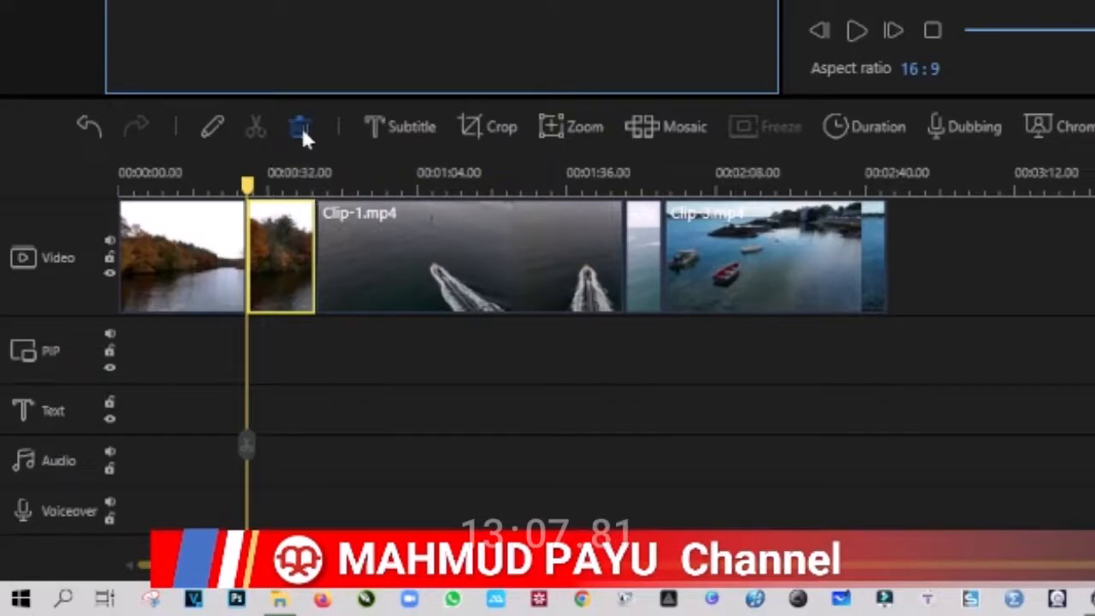
Add a subtitle at the playhead and look through the font and size choices in its style settings
left_click(412, 126)
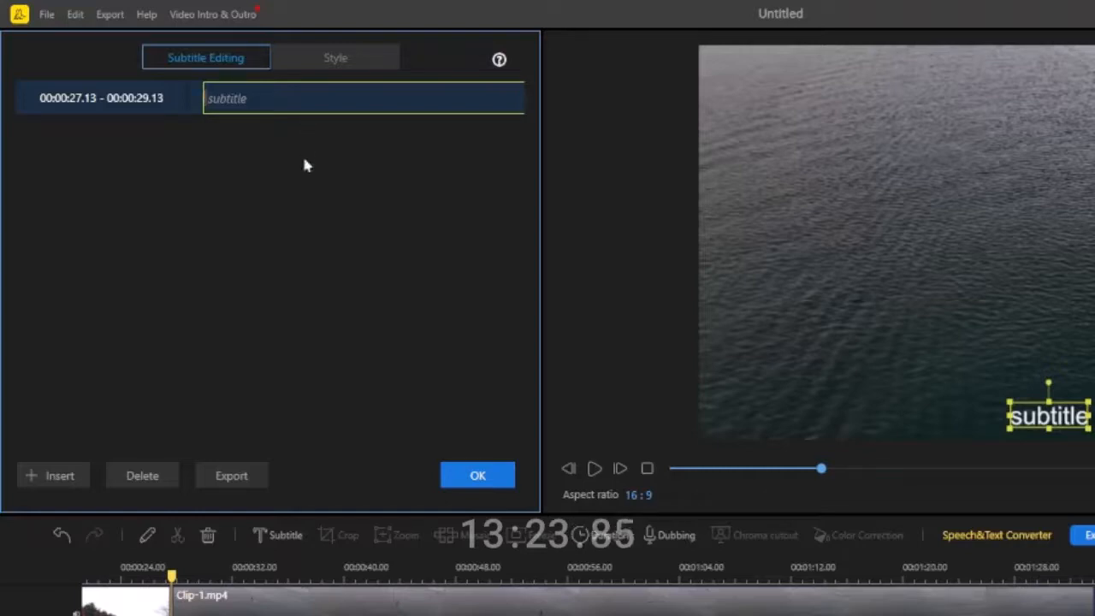
left_click(357, 67)
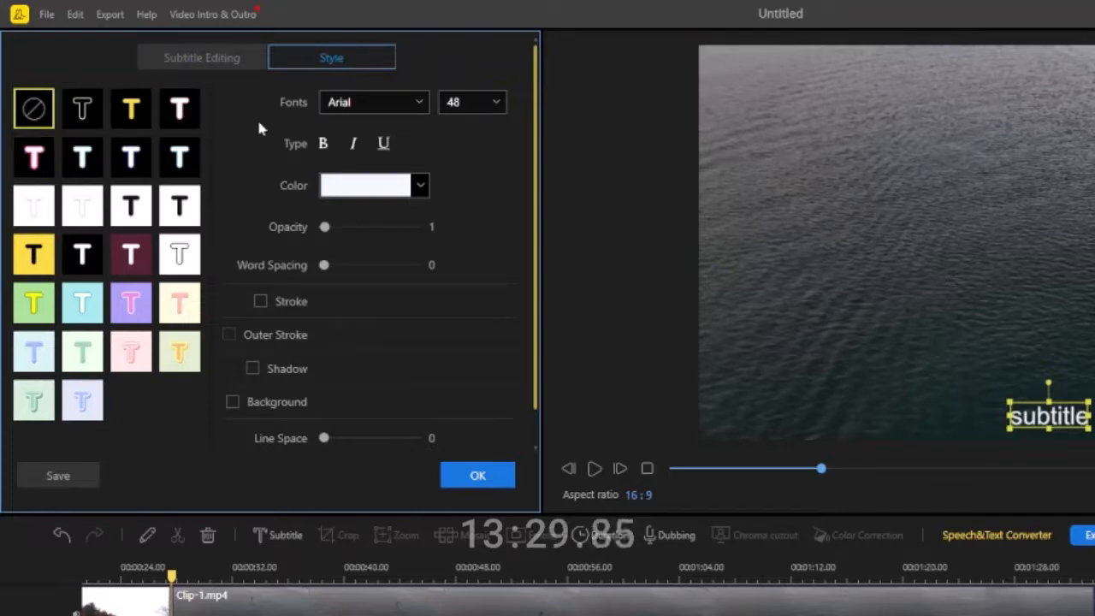
left_click(422, 107)
left_click(449, 90)
left_click(495, 103)
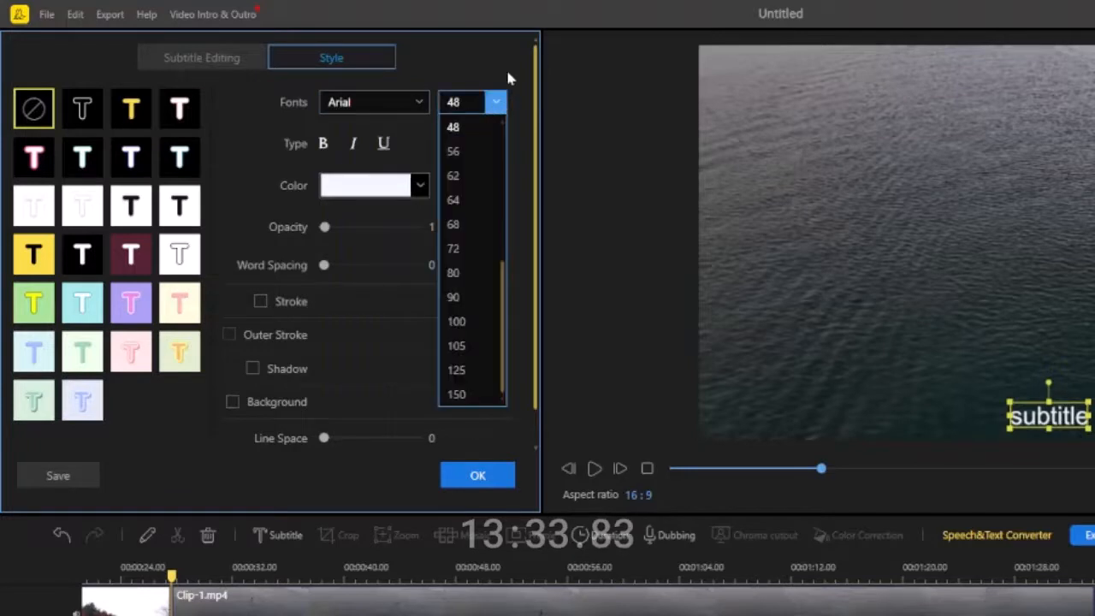
left_click(506, 59)
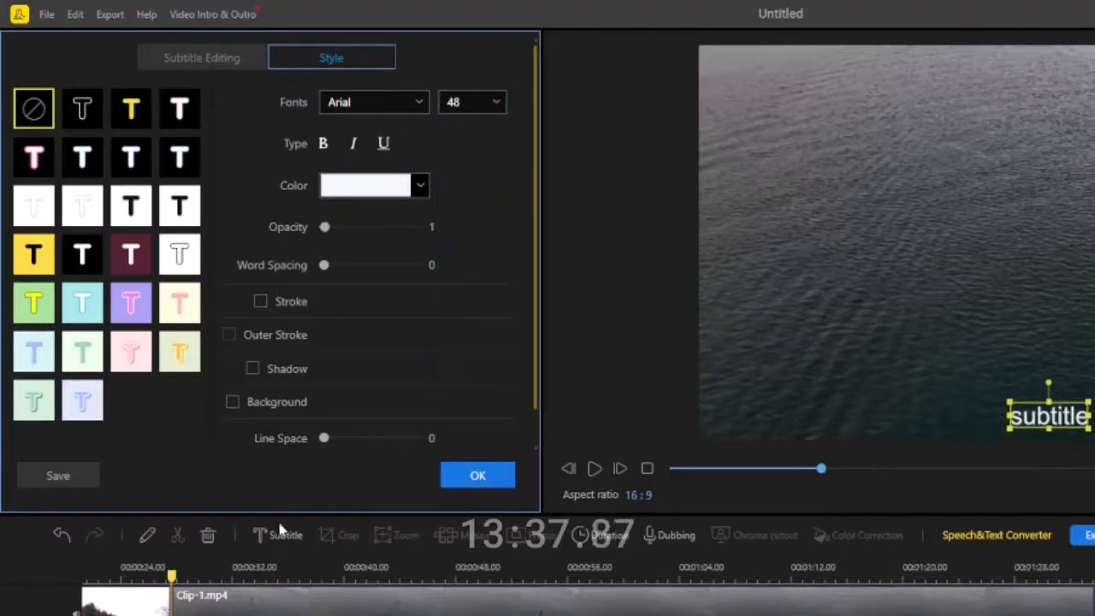
Confirm the subtitle's style settings and close its editor
left_click(479, 476)
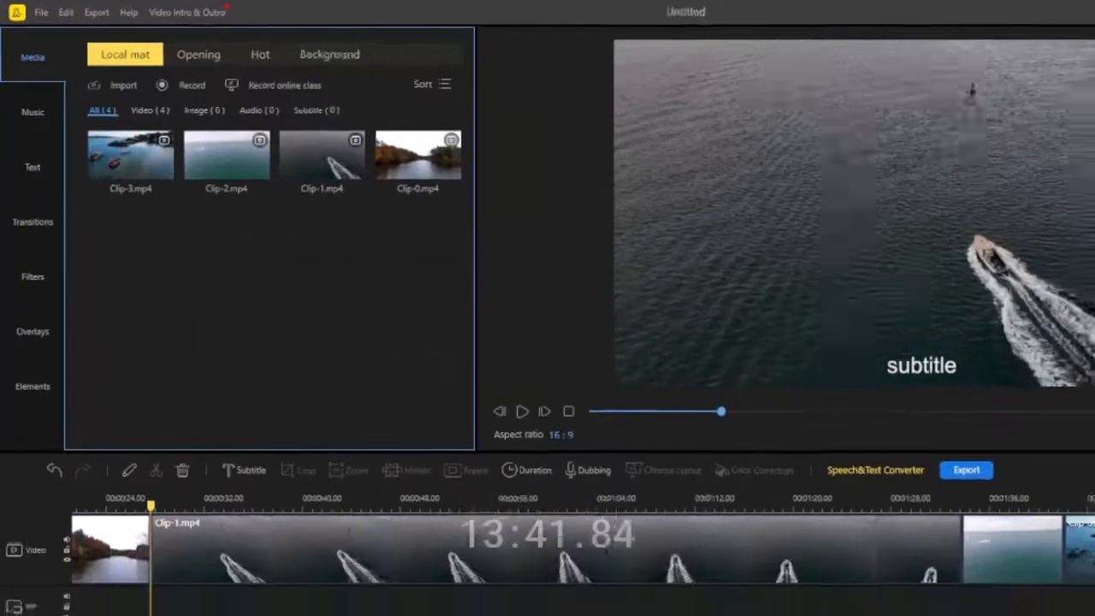
Crop Clip-1 to a smaller frame around the speedboat in the lower middle of the picture
left_click(300, 540)
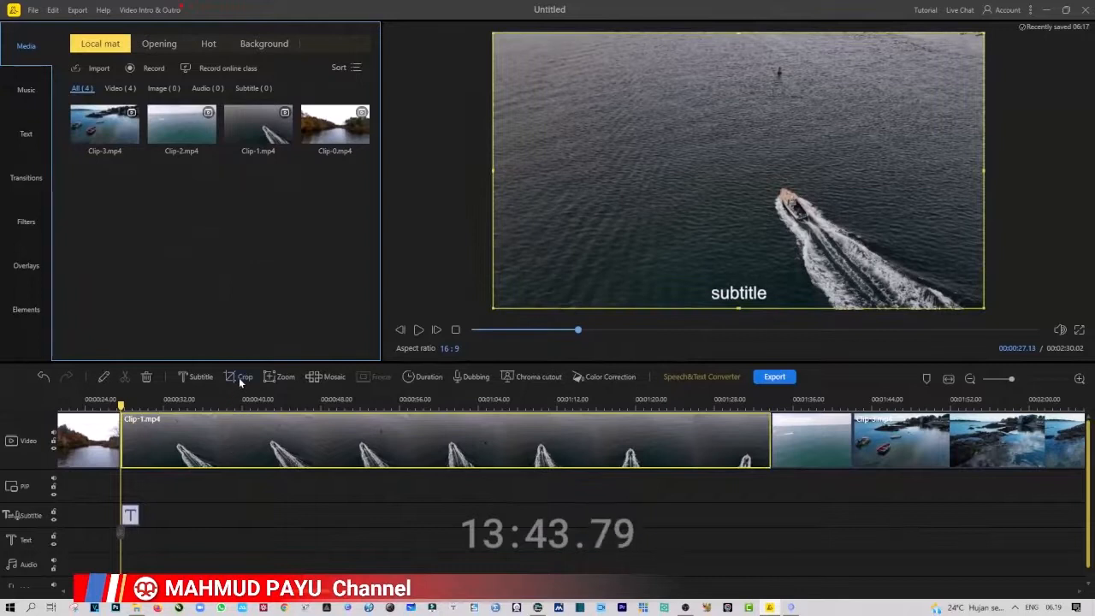
left_click_drag(121, 408, 84, 411)
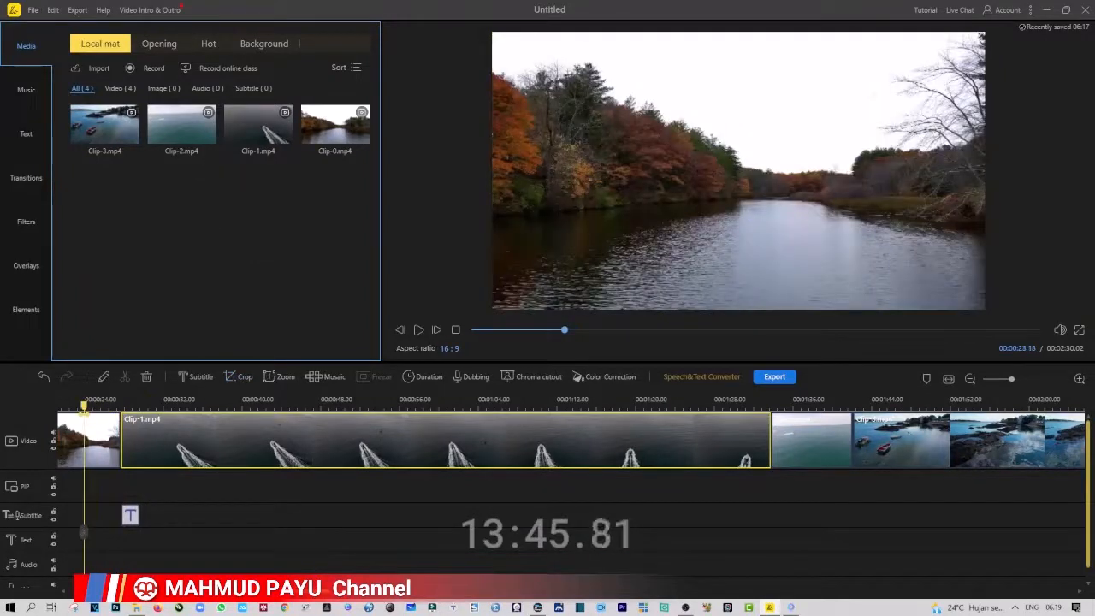
left_click(94, 434)
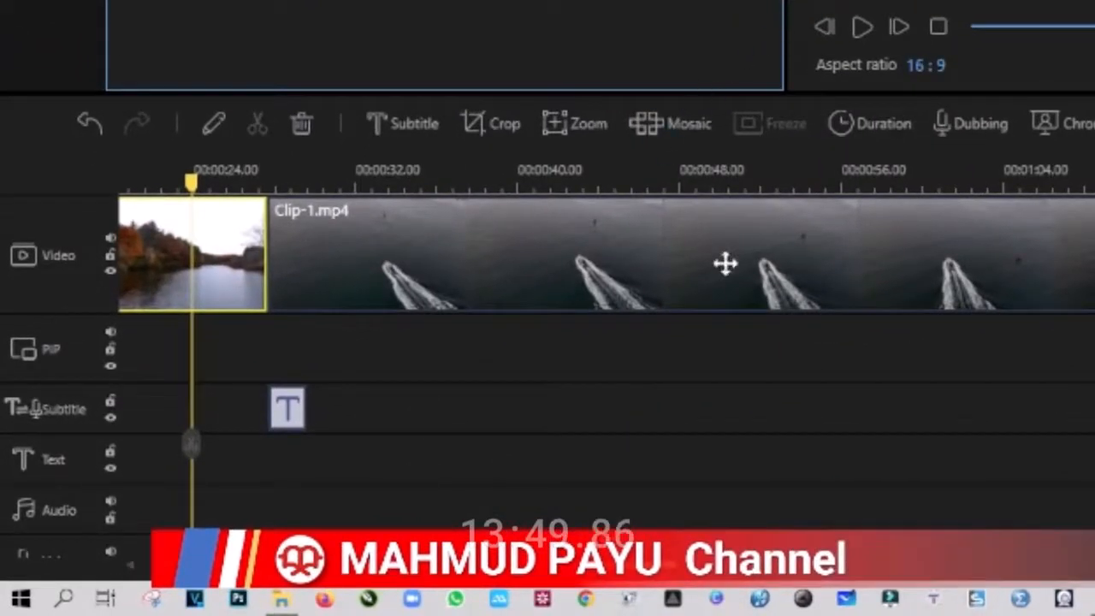
left_click(726, 264)
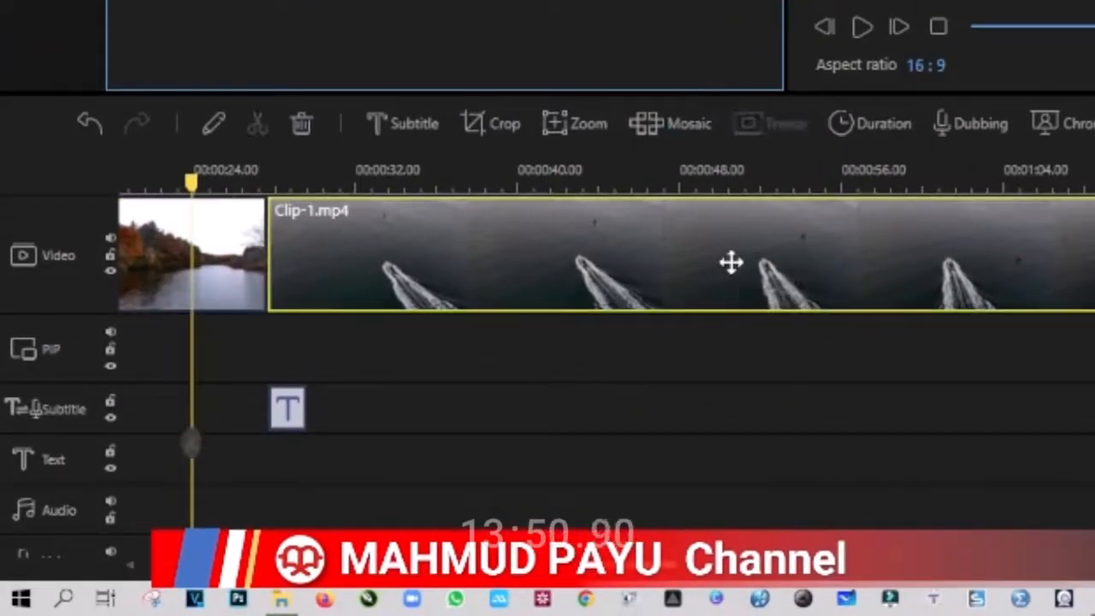
left_click(613, 178)
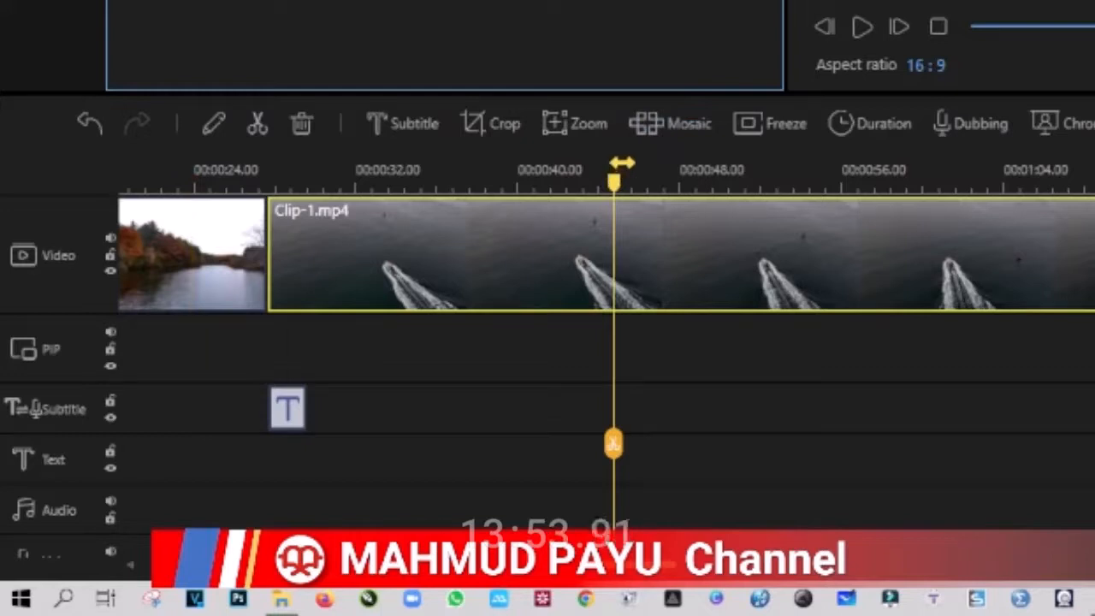
left_click(509, 124)
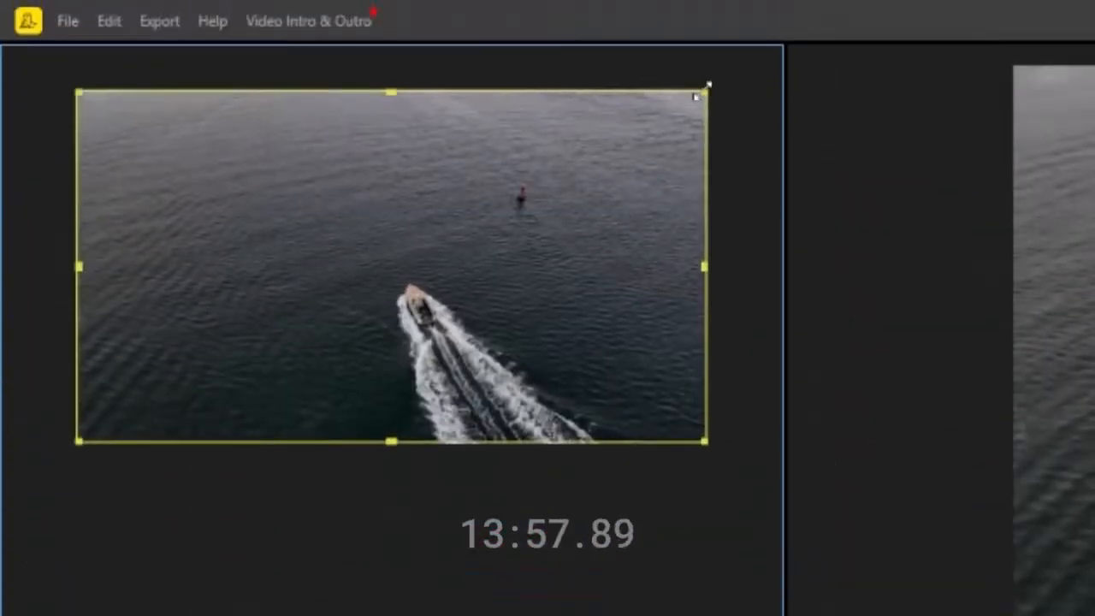
left_click_drag(709, 86, 600, 229)
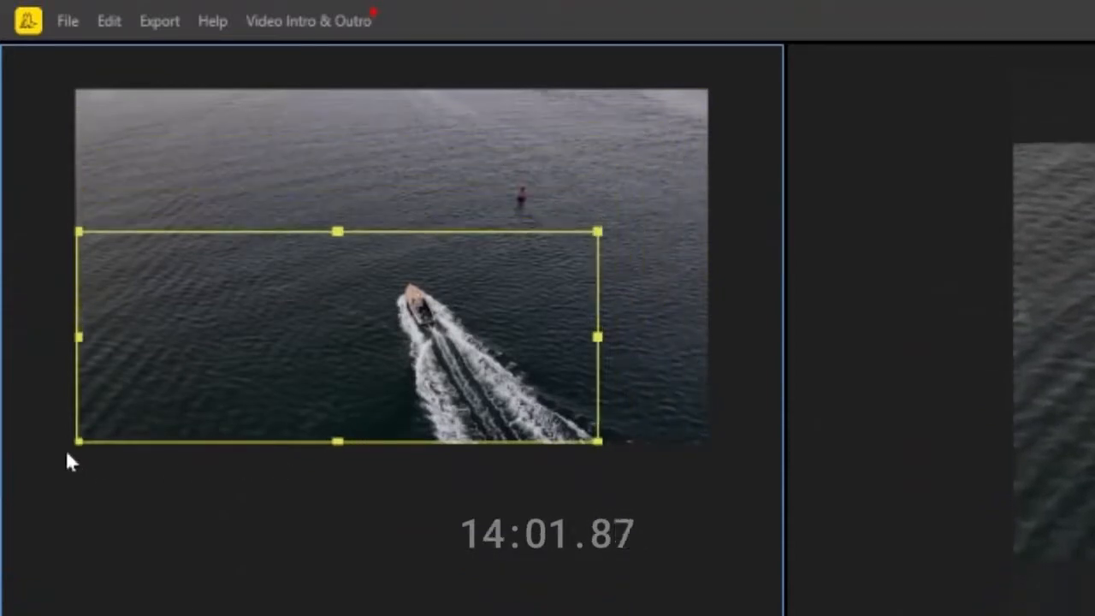
left_click_drag(84, 443, 221, 471)
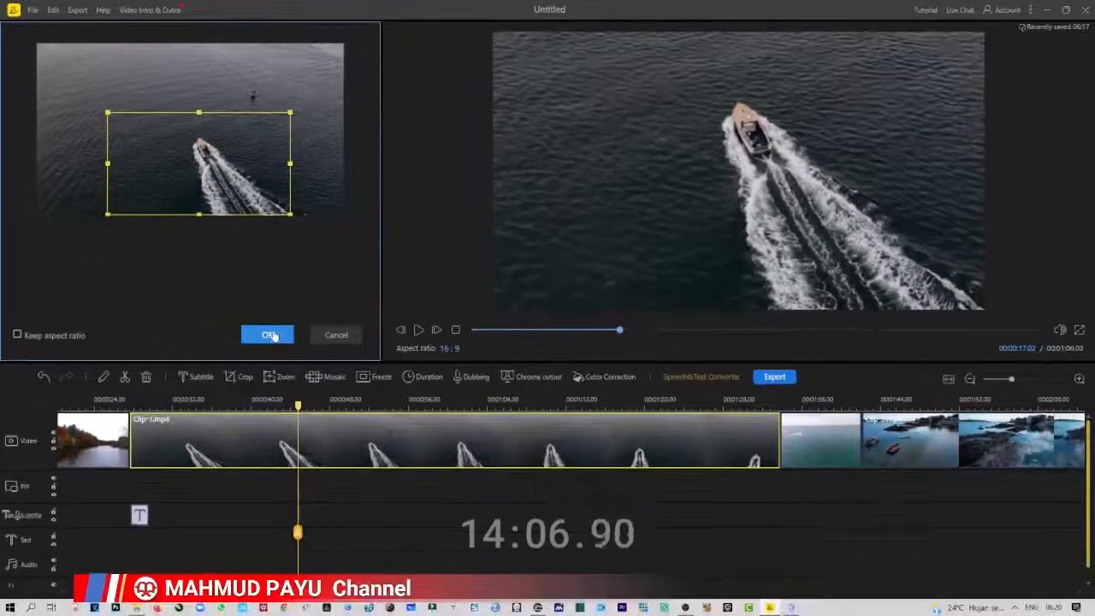
left_click(269, 335)
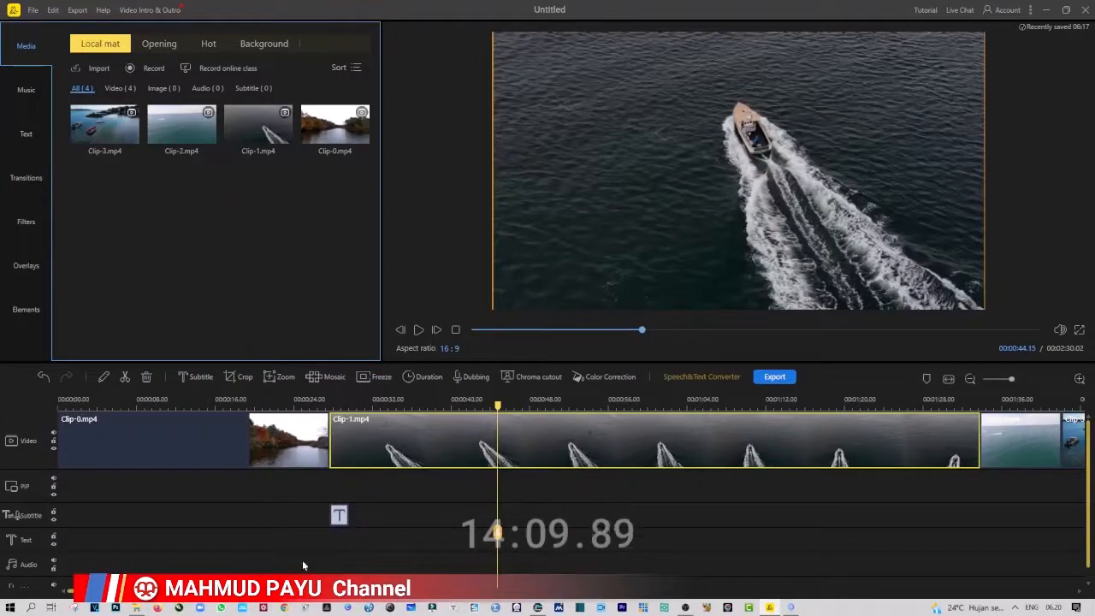
Add a zoom effect to Clip-2 at about 1:37, framing the two speedboats in the upper-left part of the picture
left_click_drag(257, 590, 507, 590)
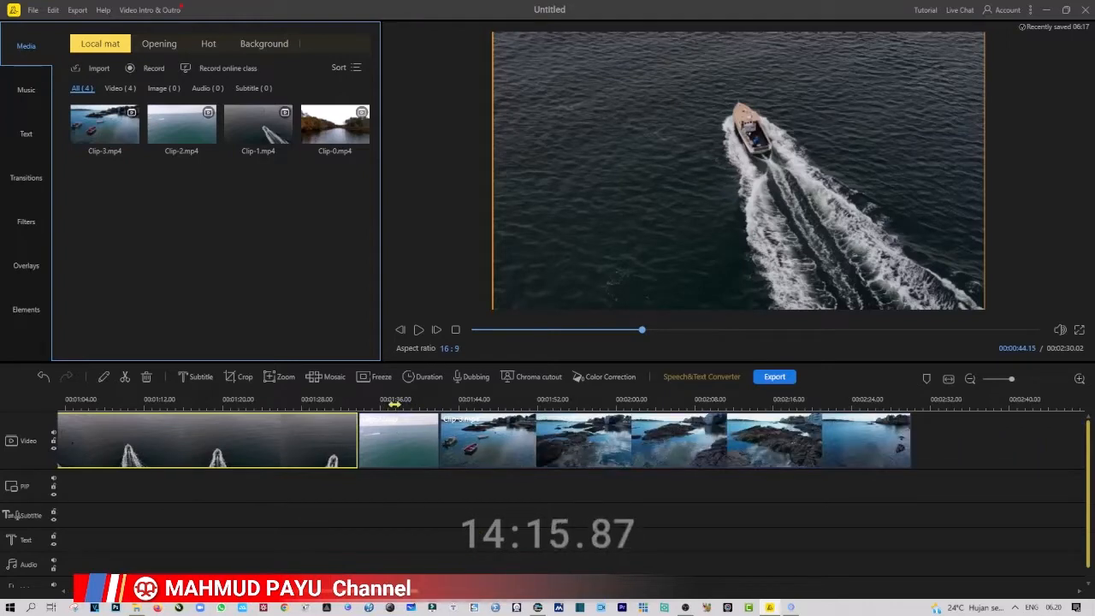
left_click(395, 400)
left_click(387, 441)
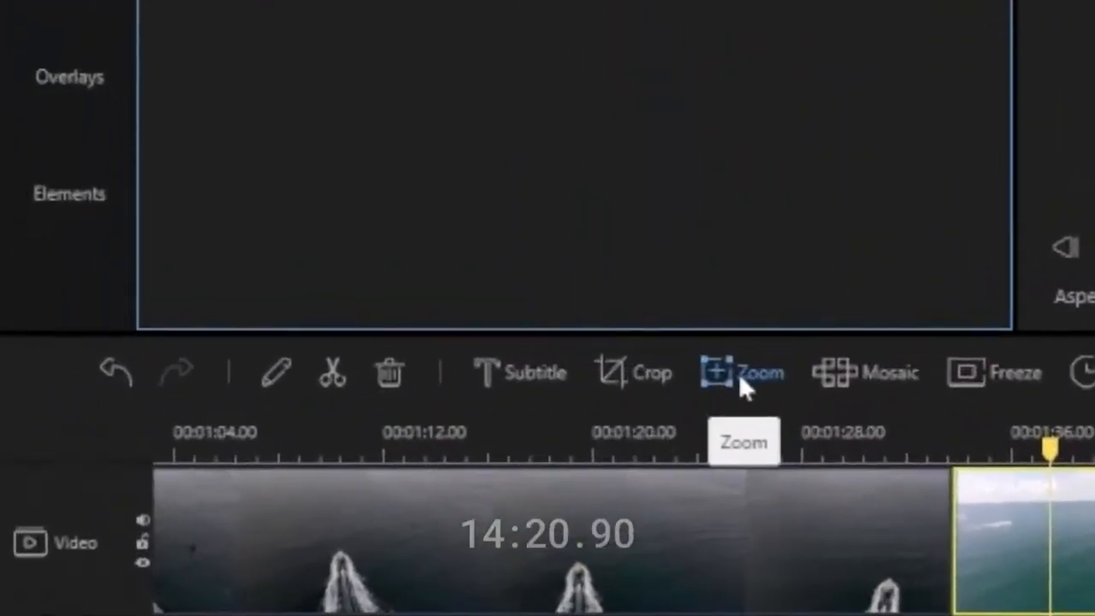
left_click(738, 373)
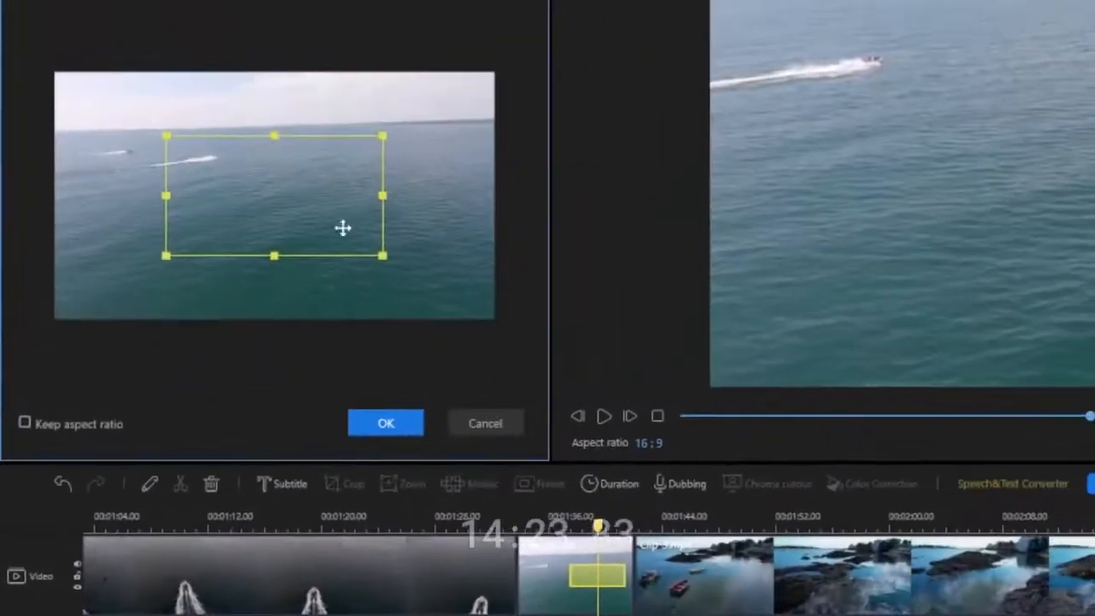
left_click_drag(343, 227, 294, 173)
left_click_drag(255, 171, 233, 163)
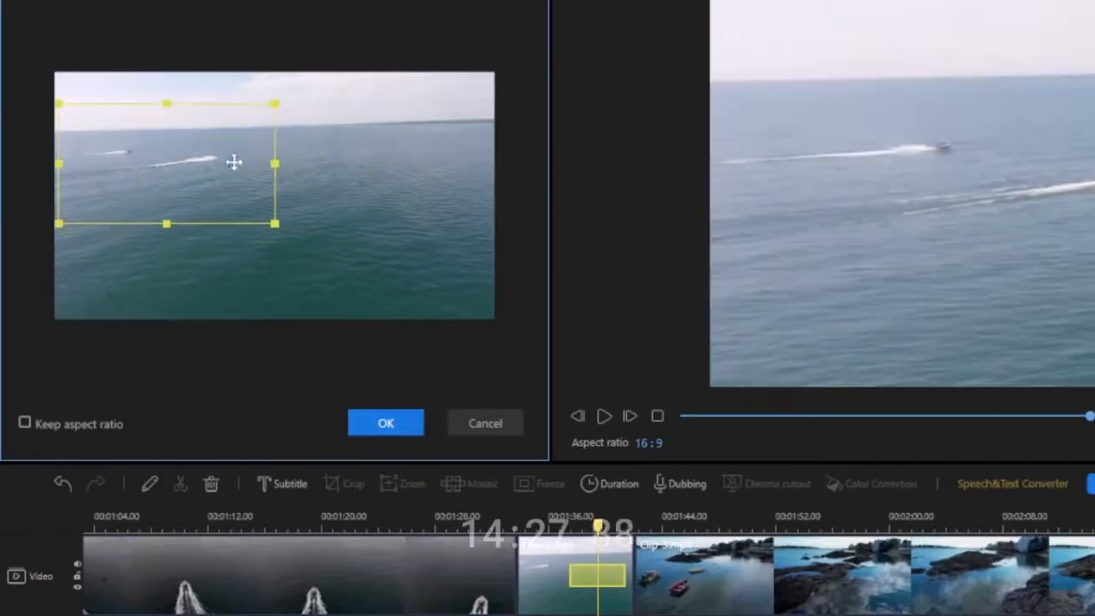
left_click_drag(256, 209, 261, 176)
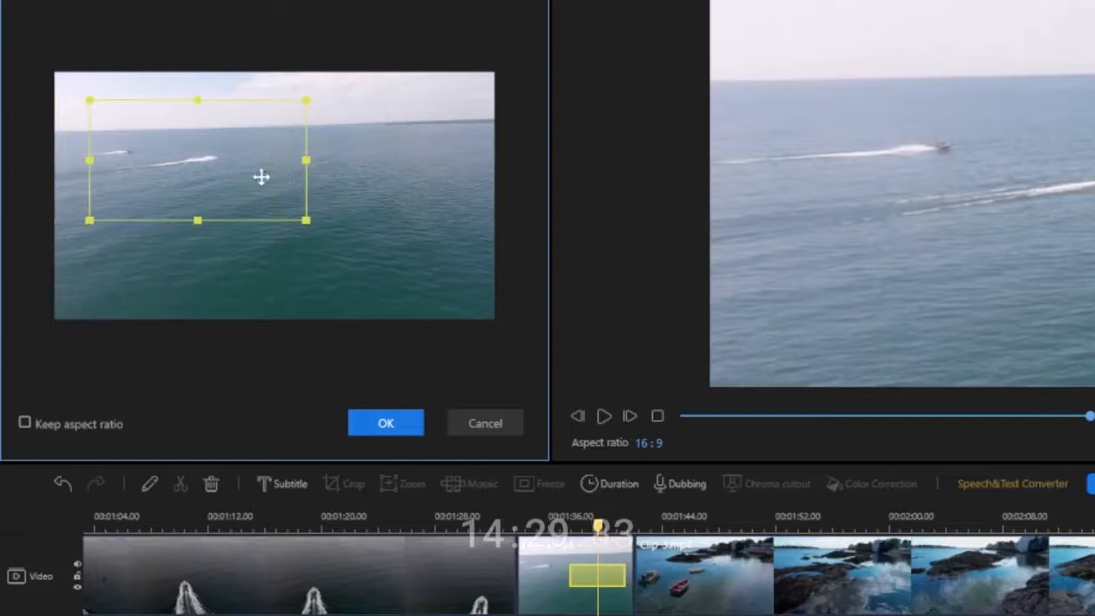
left_click(385, 423)
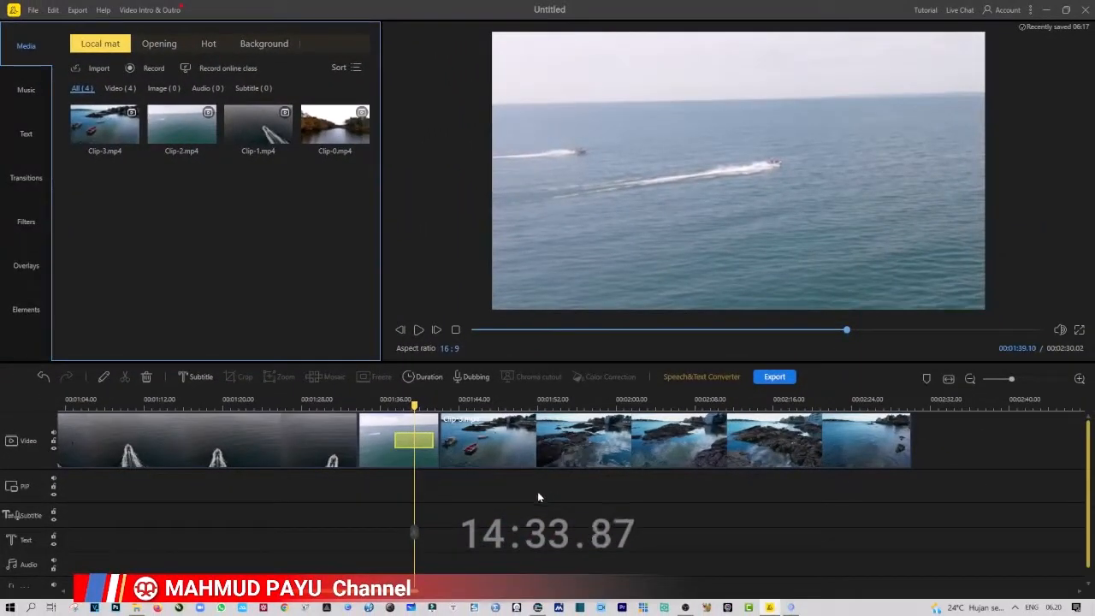
Set the duration of Clip-2 to 00:00:05.06
left_click(475, 406)
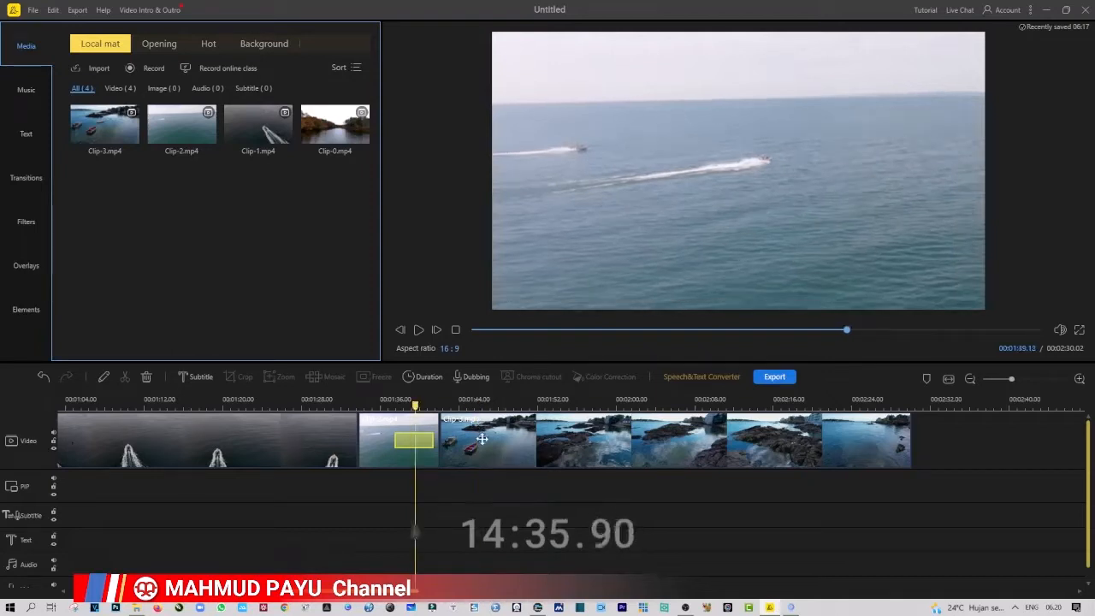
left_click(384, 403)
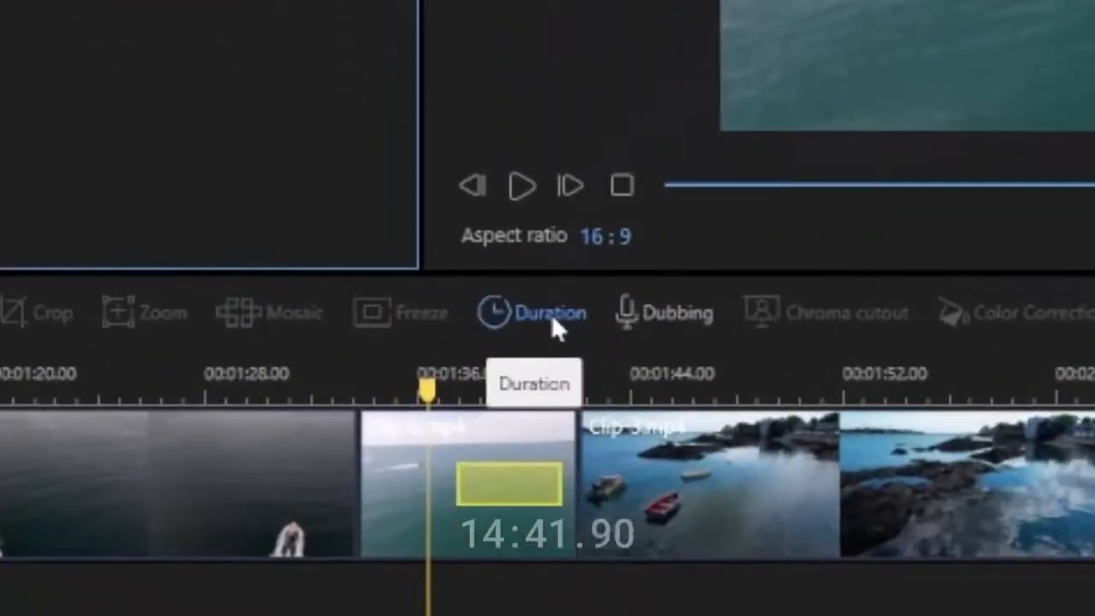
left_click(482, 508)
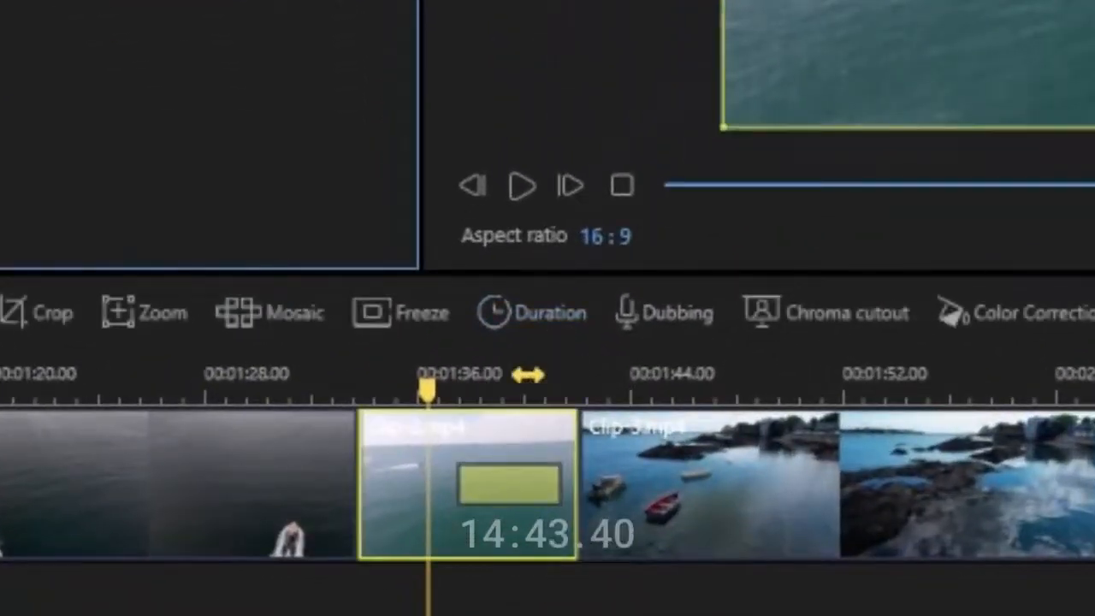
left_click(547, 325)
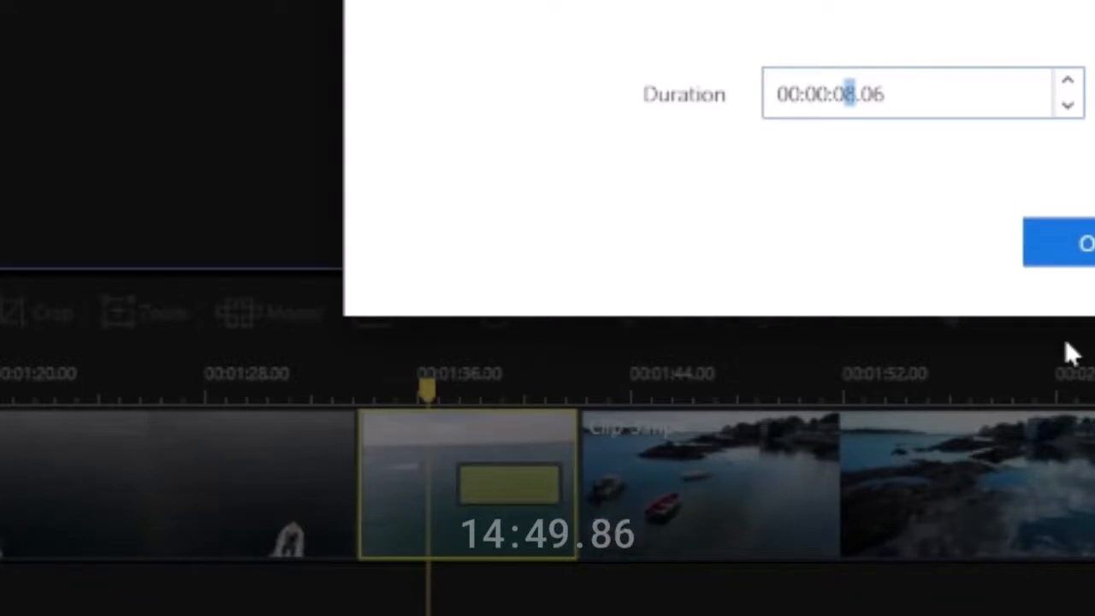
left_click(1066, 107)
left_click(1066, 107)
left_click(1066, 107)
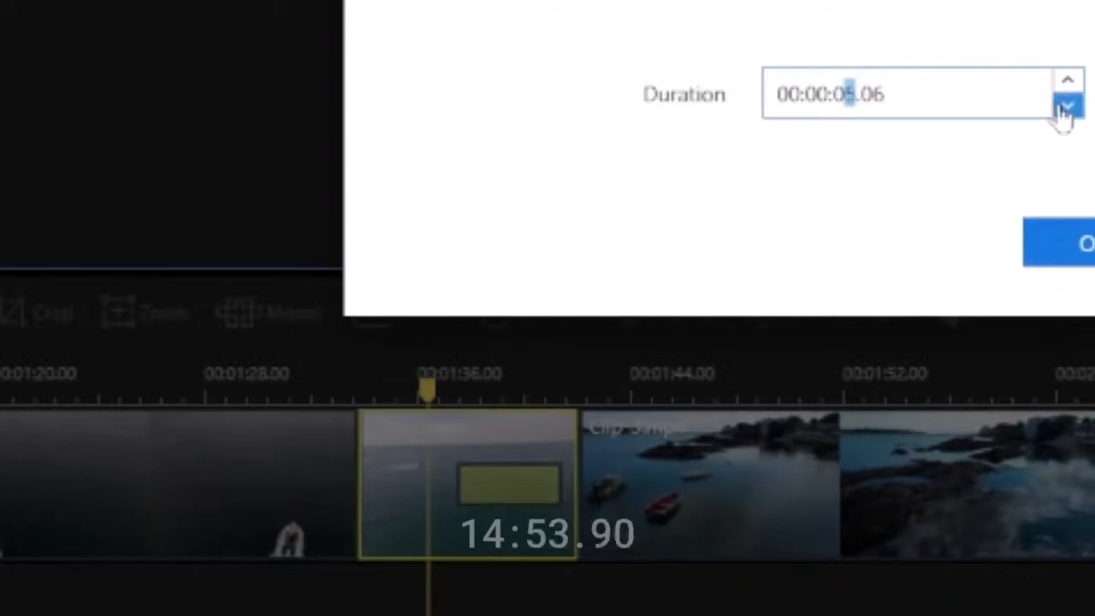
left_click(1061, 242)
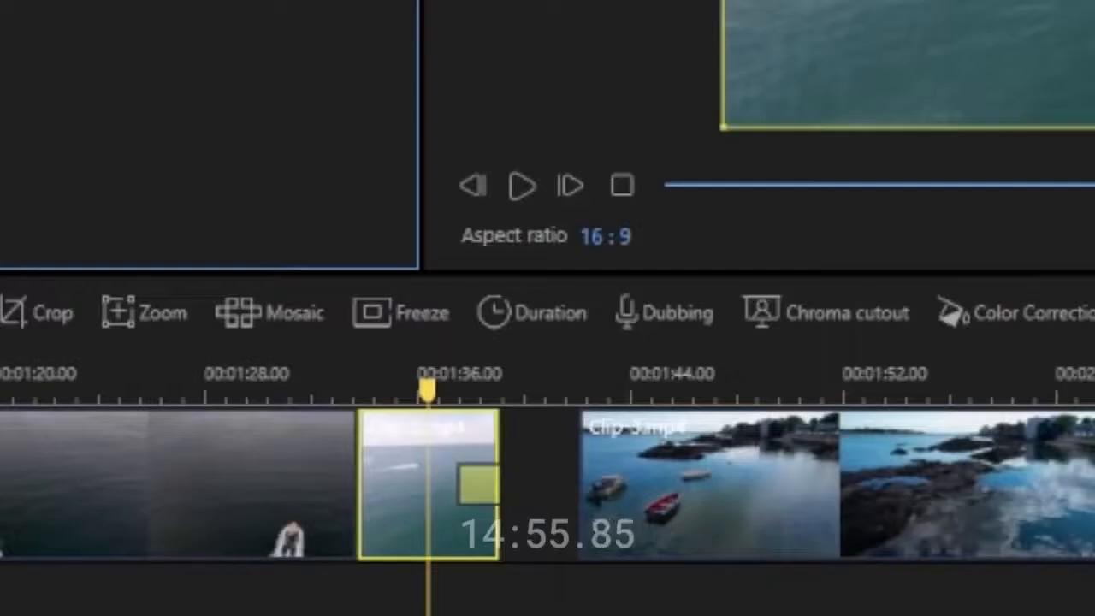
left_click(364, 565)
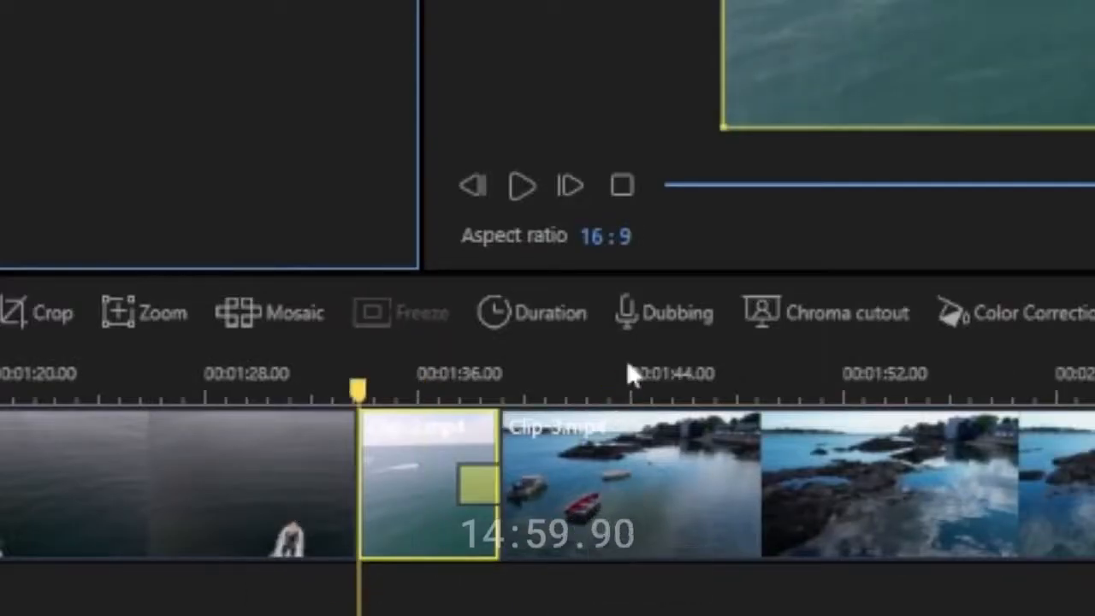
Record a voiceover about 18 seconds long over Clip-3 from about 1:44, with Mute and noise reduction enabled
left_click(635, 482)
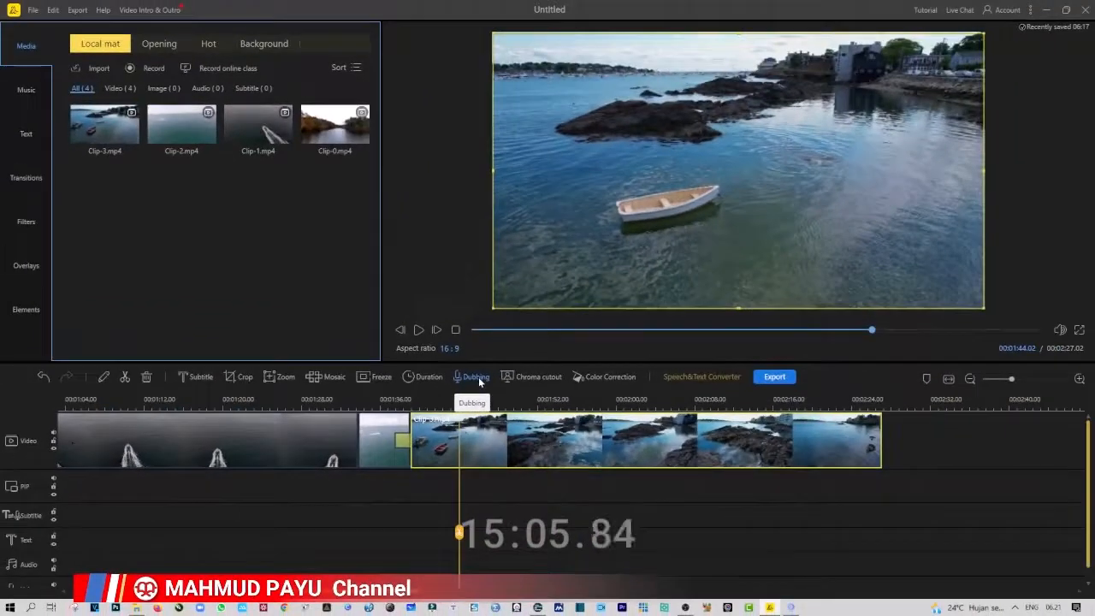
left_click(477, 378)
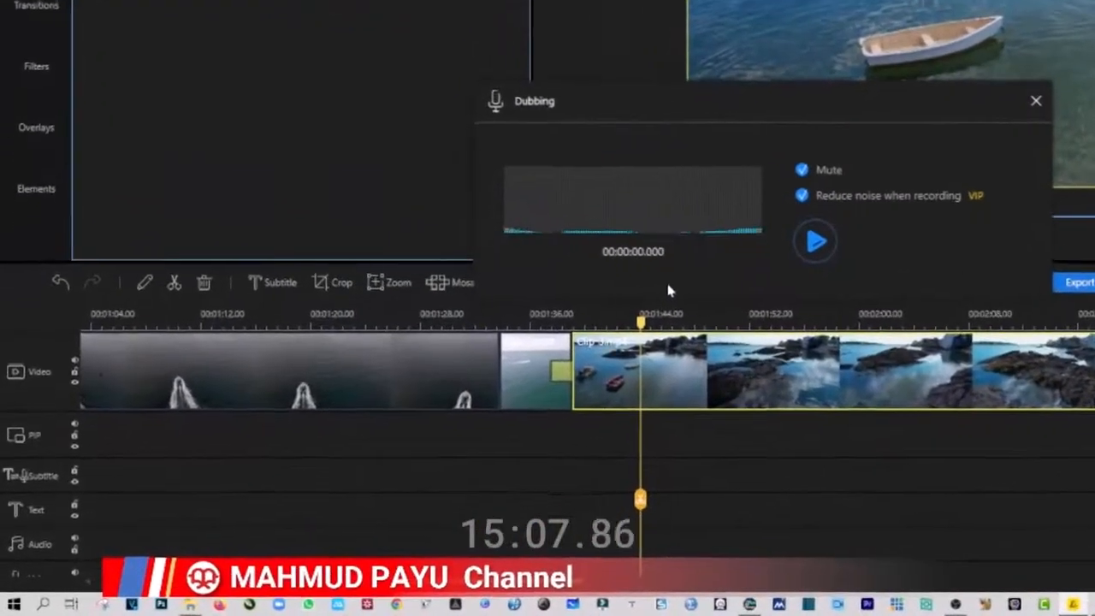
left_click_drag(701, 120, 443, 26)
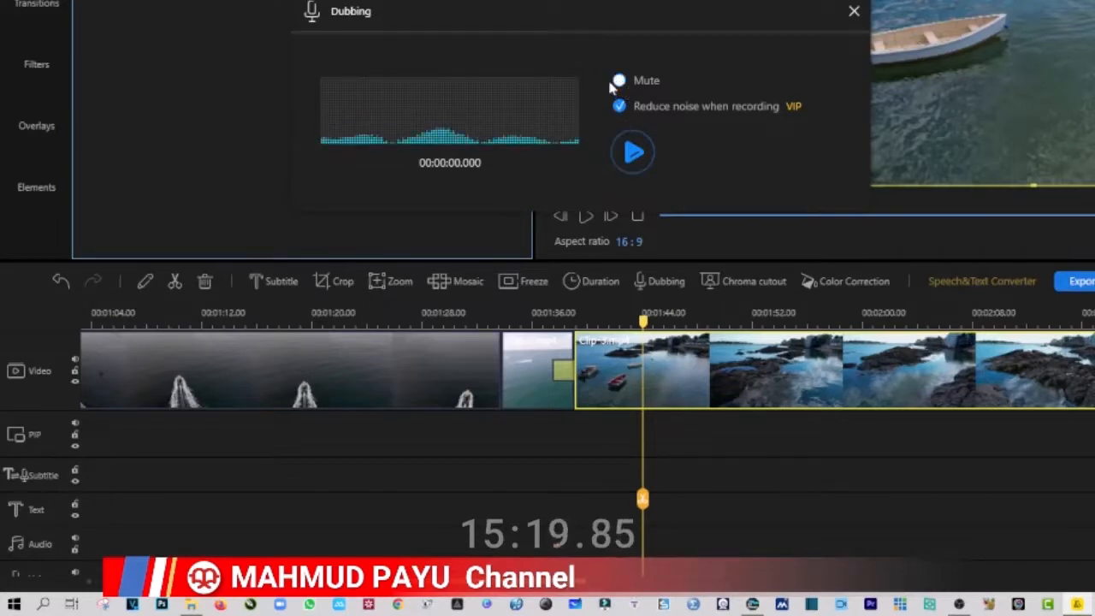
left_click(633, 157)
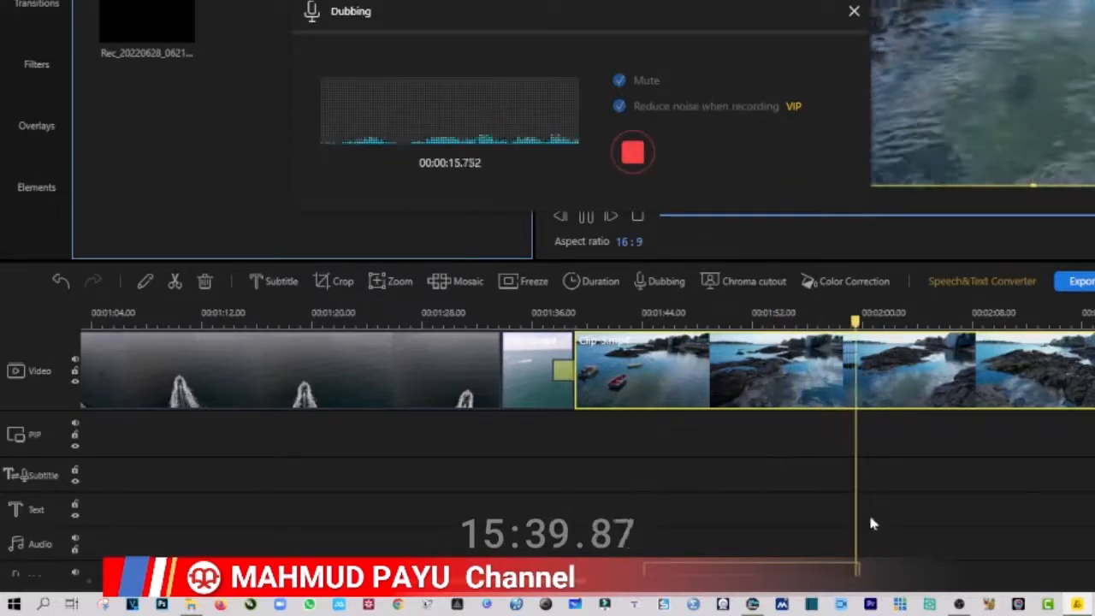
left_click(633, 154)
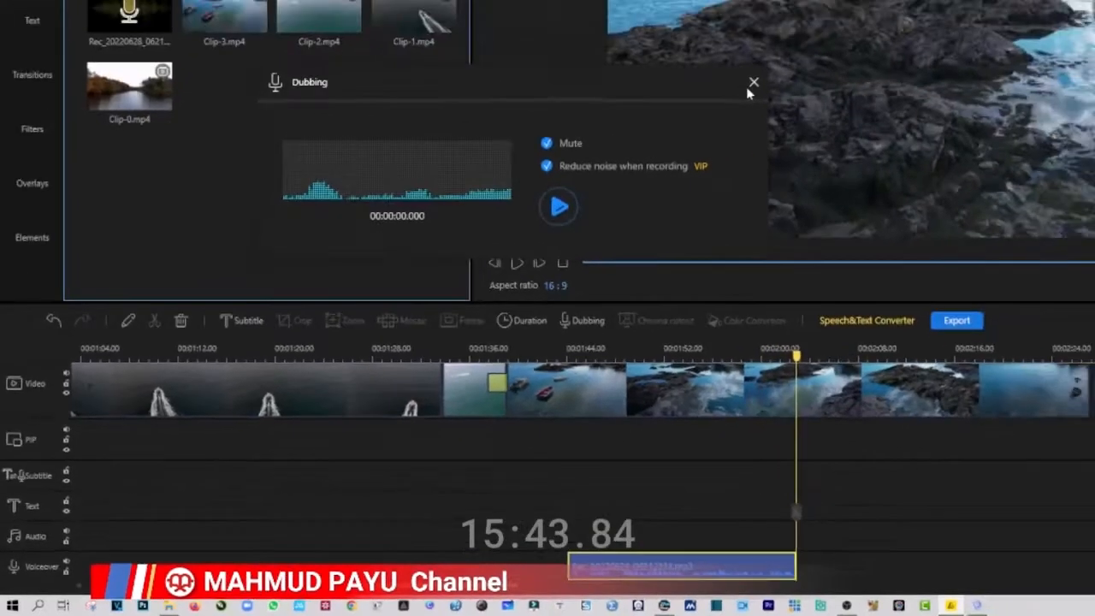
left_click(753, 82)
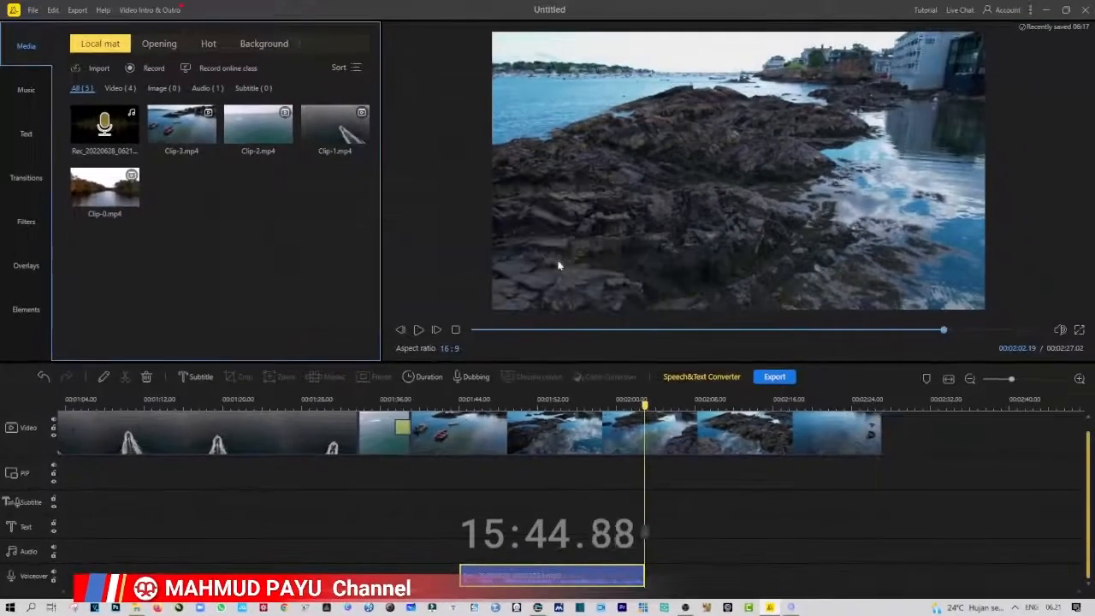
Play back the recorded voiceover from about 1:43 for a few seconds
left_click(450, 403)
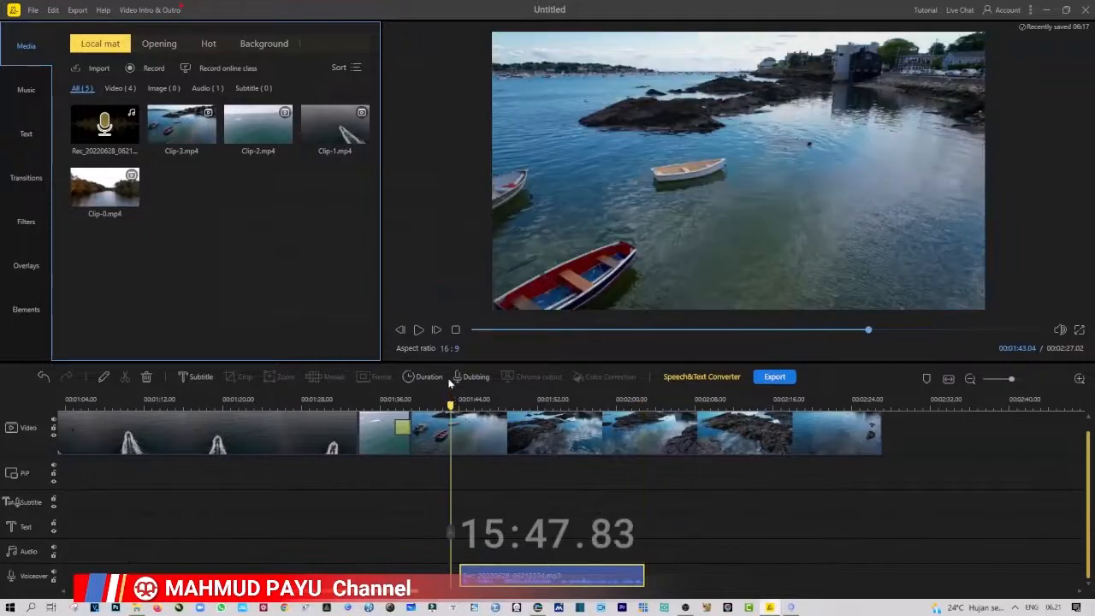
left_click(418, 330)
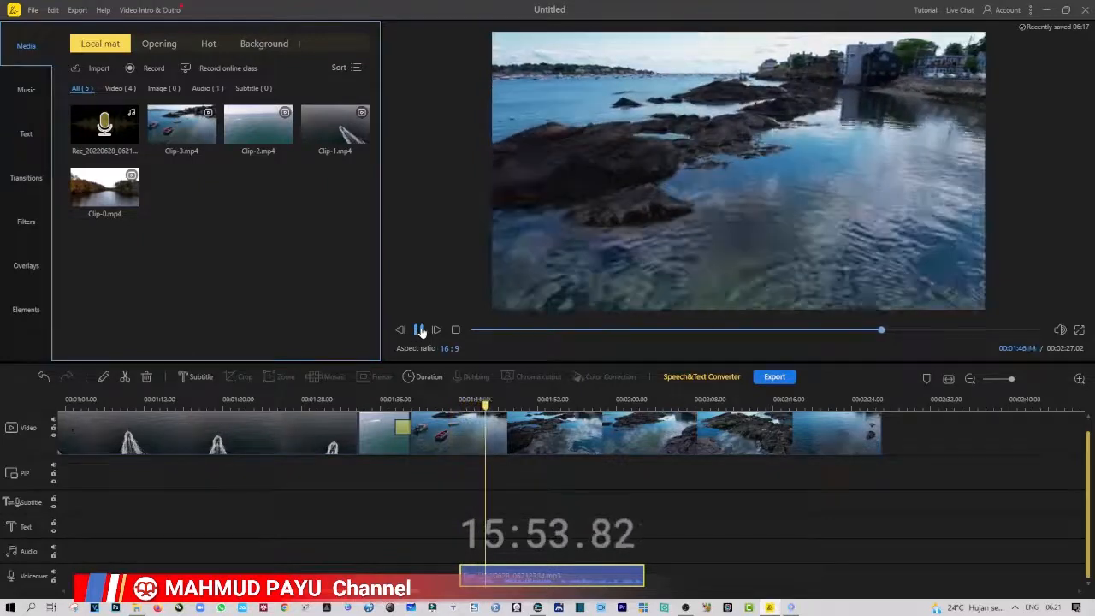
left_click(420, 330)
left_click(619, 520)
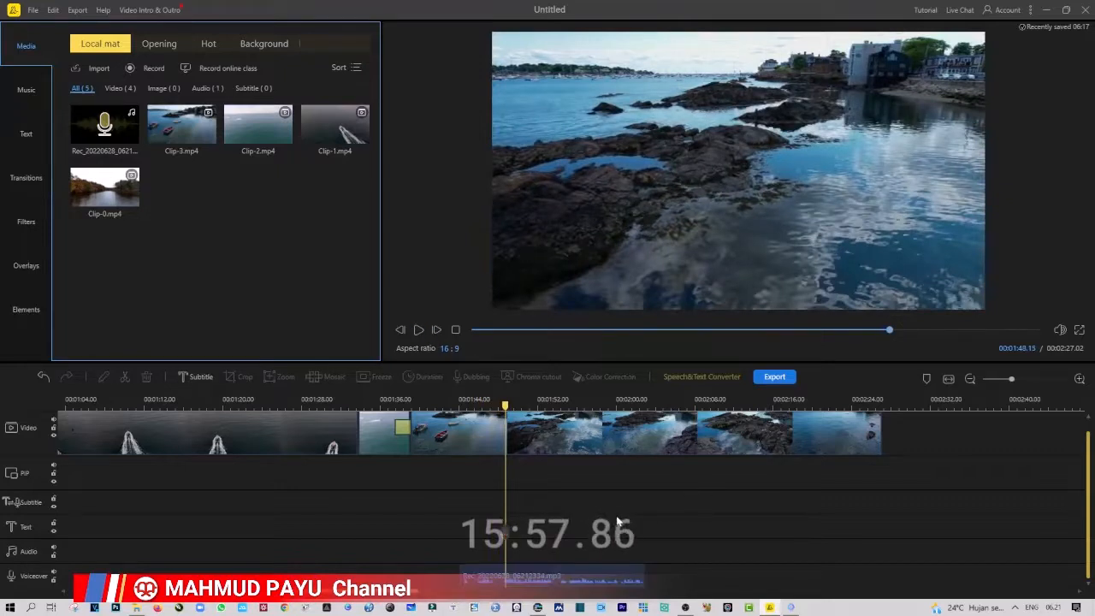
Look at the color and level options in the chroma cutout settings of Clip-3
left_click(562, 428)
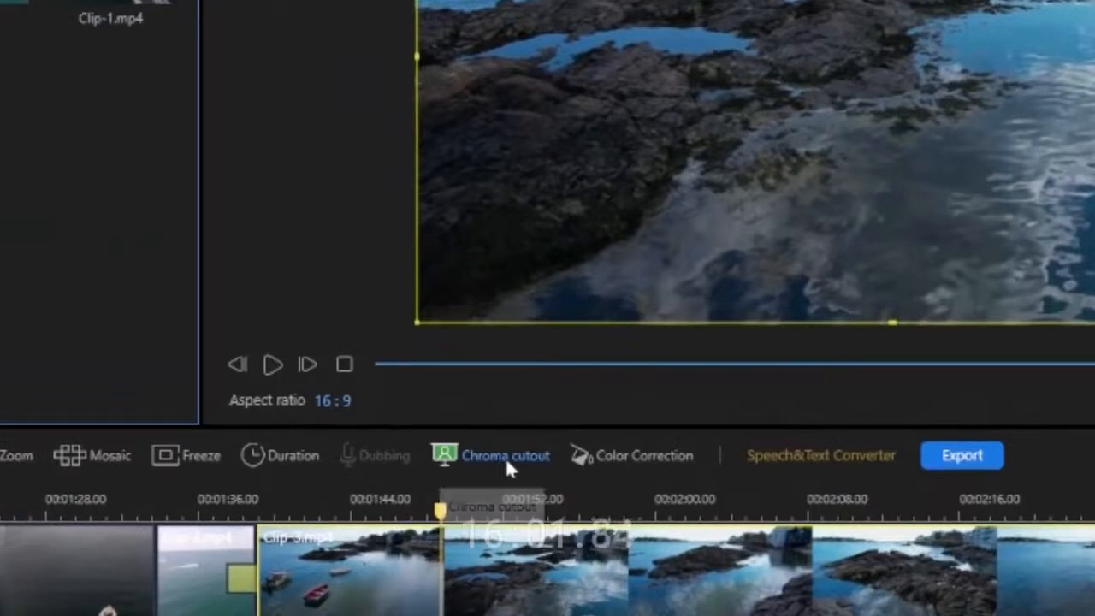
left_click(505, 457)
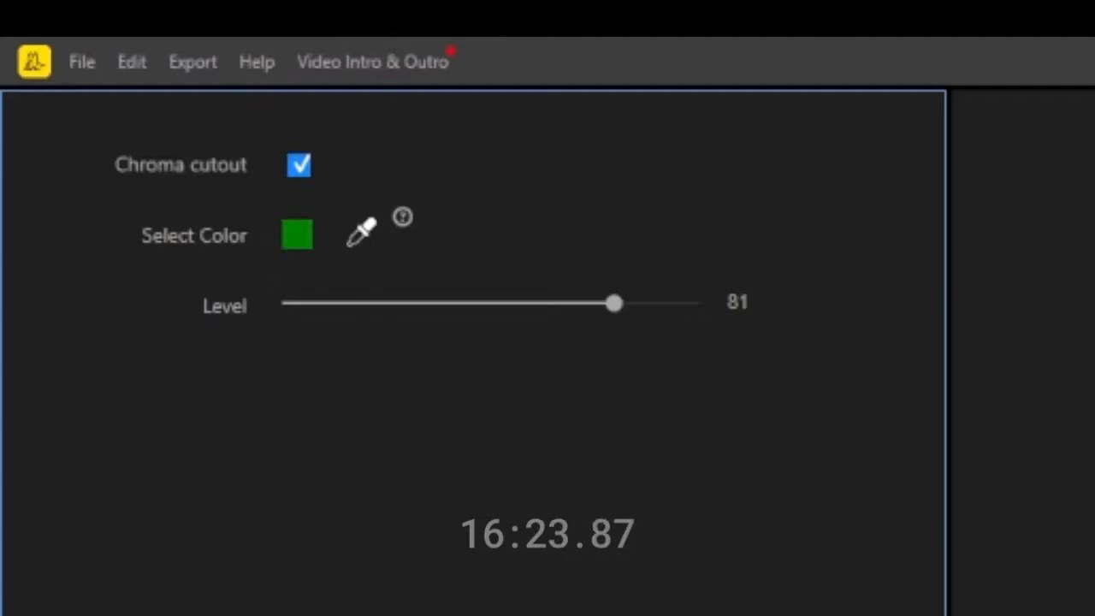
left_click(618, 532)
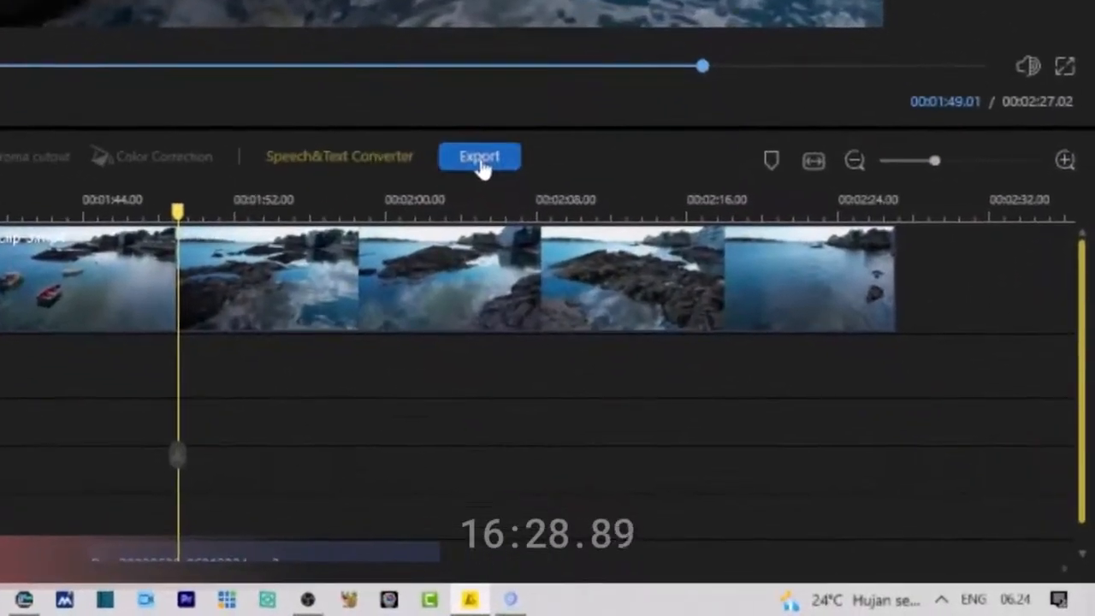
Open the export settings and look through the Subtitle and Audio export types before returning to Video
left_click(774, 376)
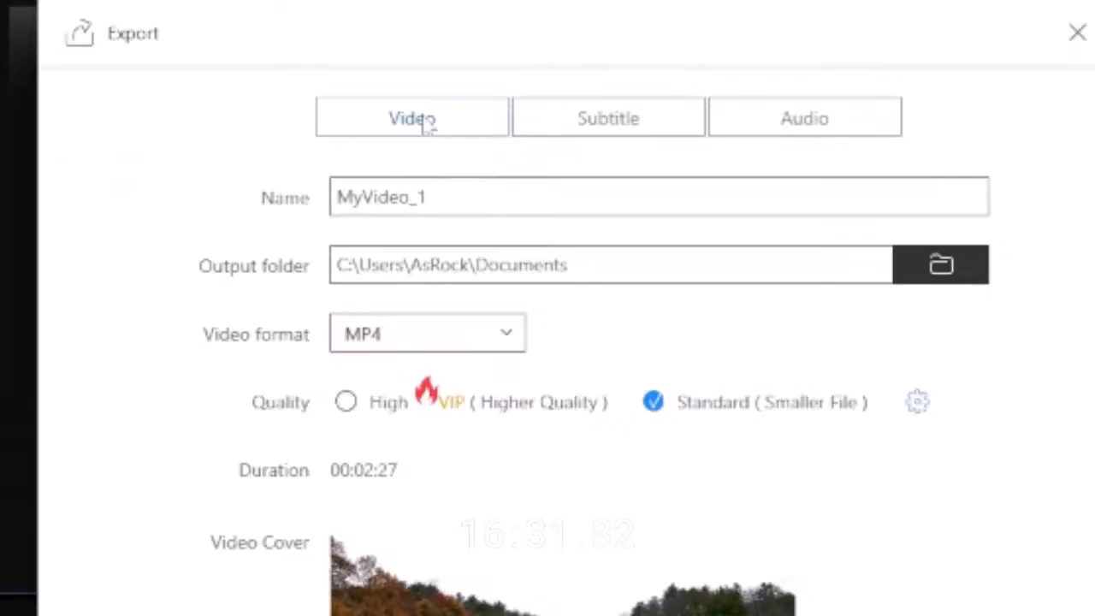
left_click(627, 126)
left_click(798, 136)
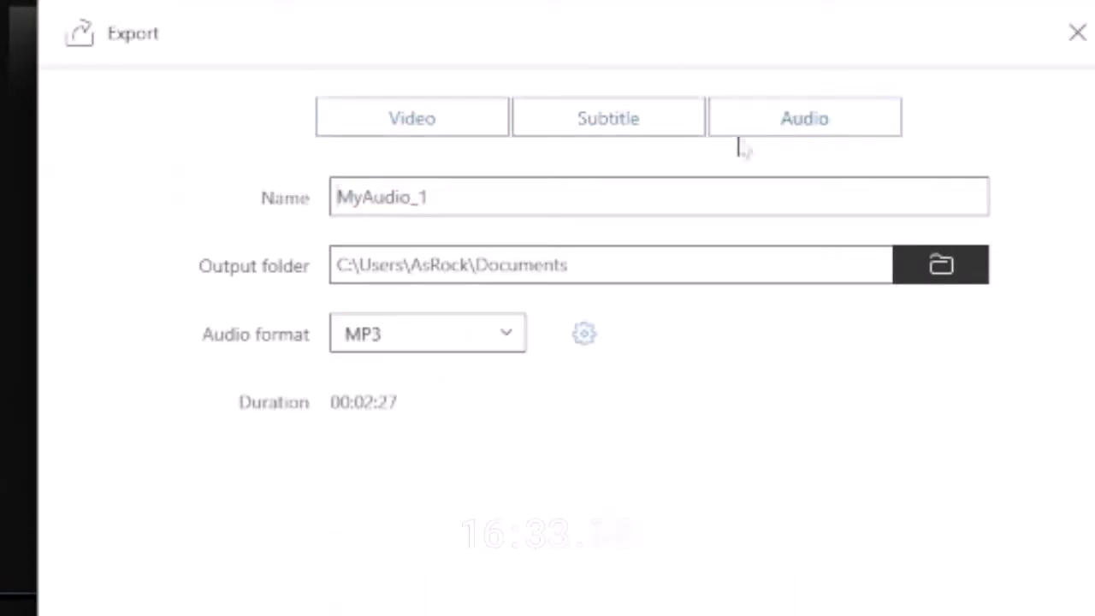
left_click(452, 122)
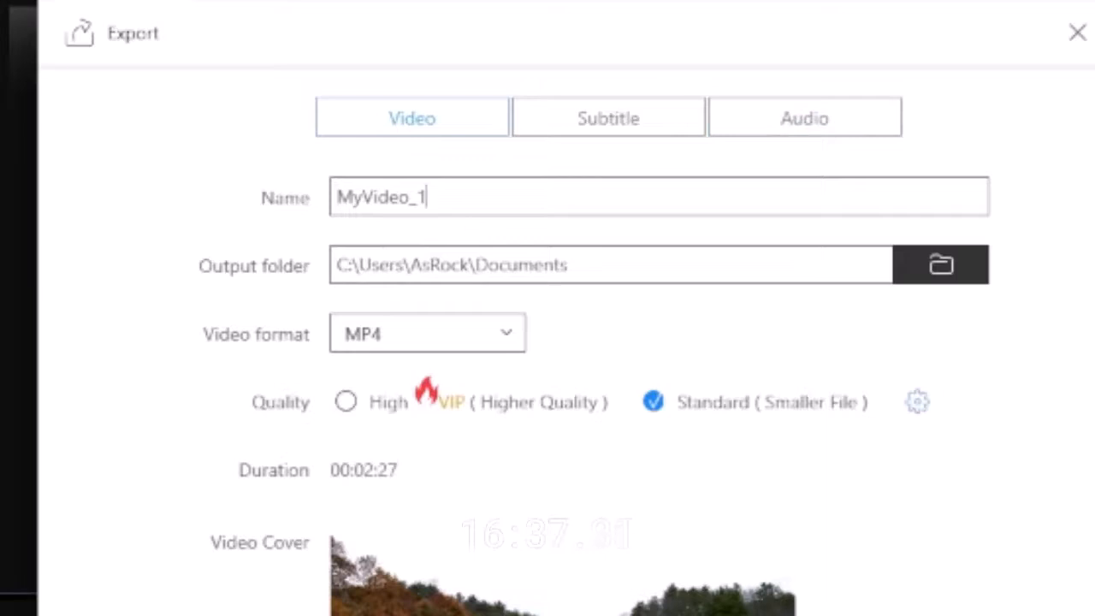
Look at the export file name, the output folder choice and the available video formats, keeping MP4
left_click_drag(426, 197, 323, 210)
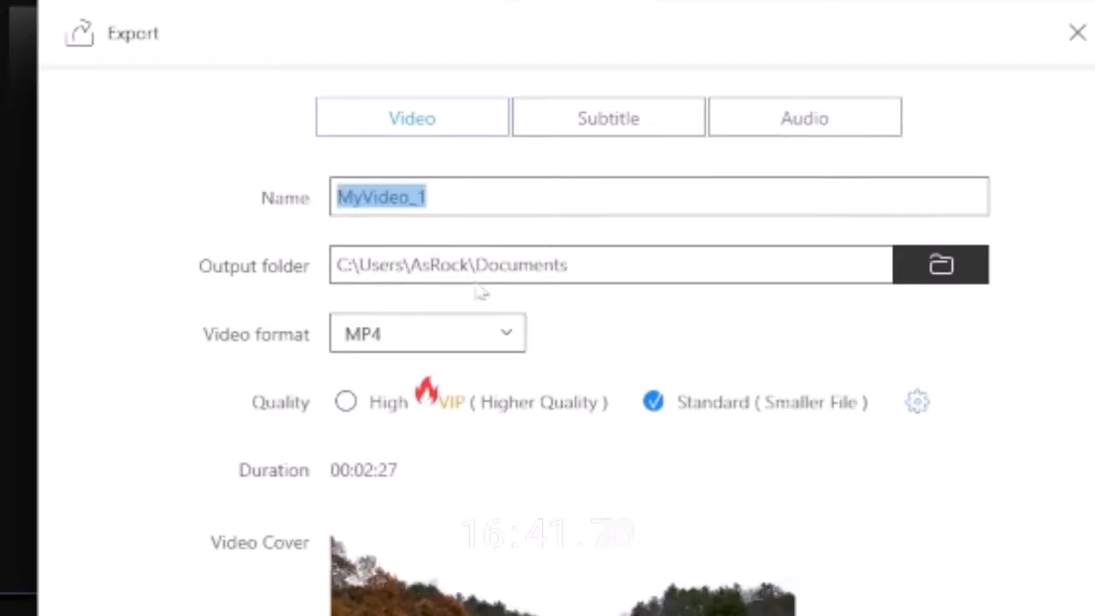
left_click(959, 278)
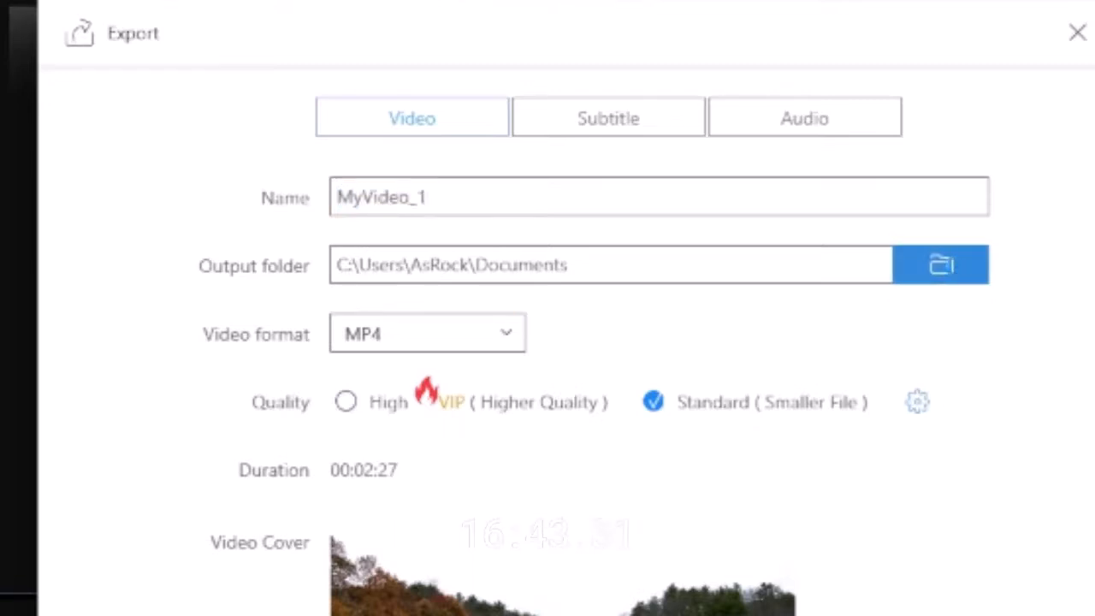
left_click(390, 358)
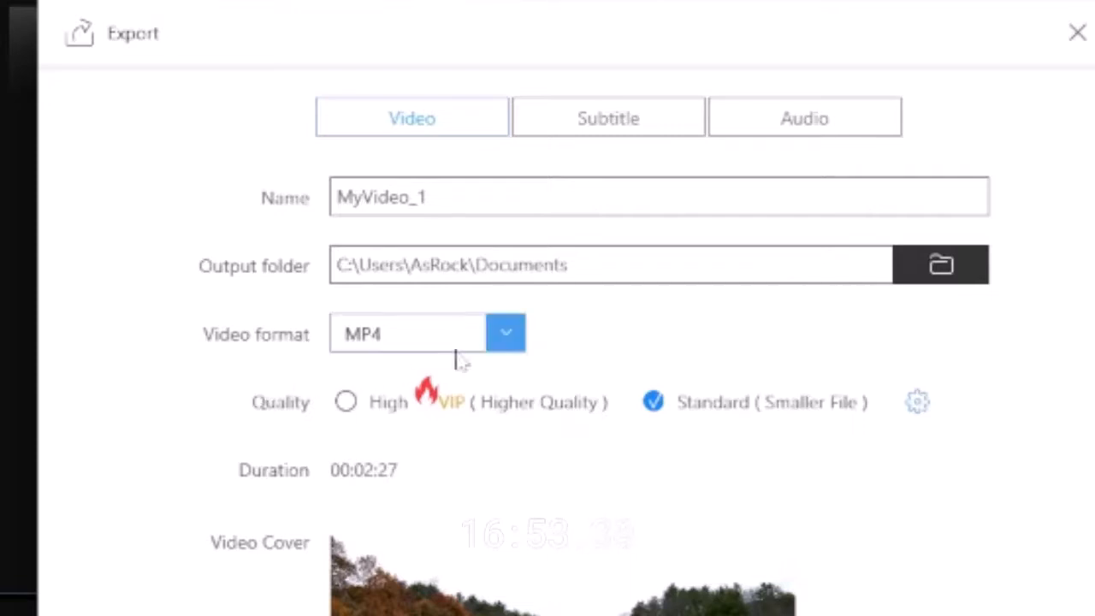
left_click(507, 334)
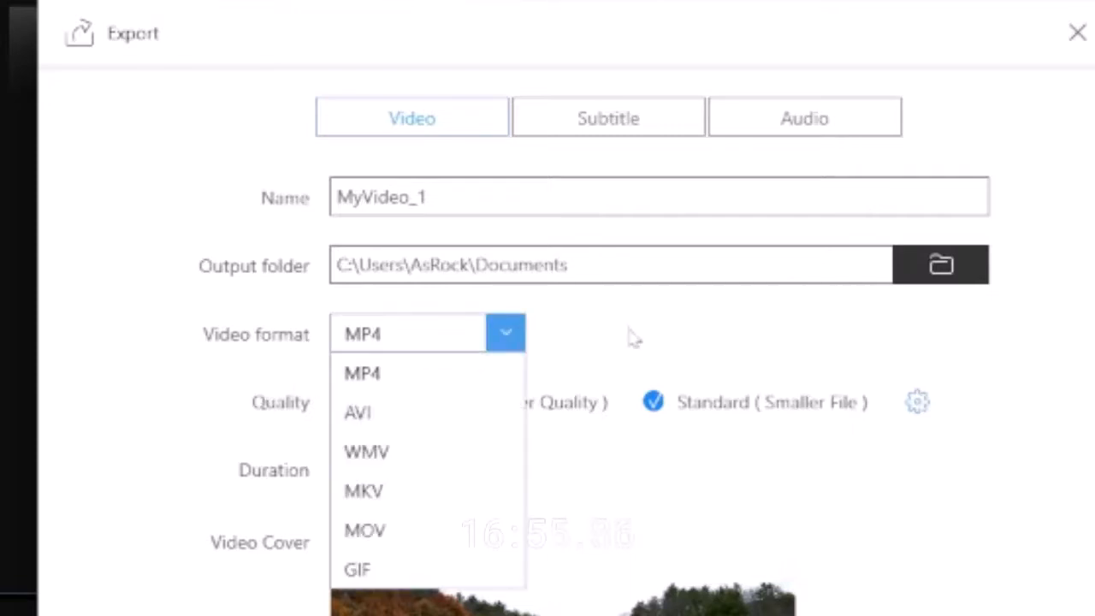
left_click(633, 338)
left_click(513, 344)
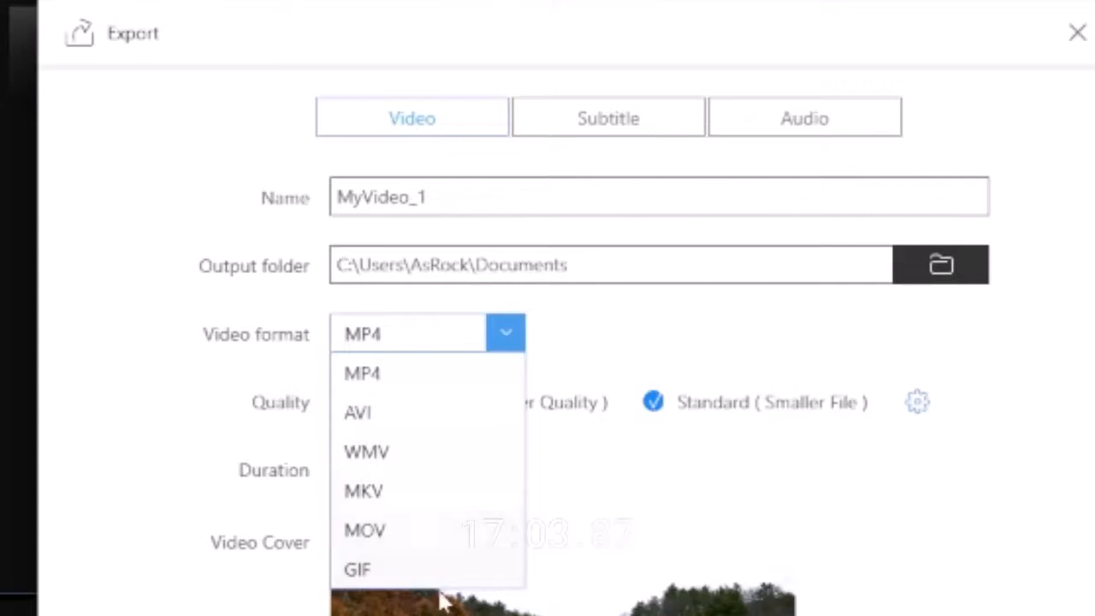
left_click(674, 511)
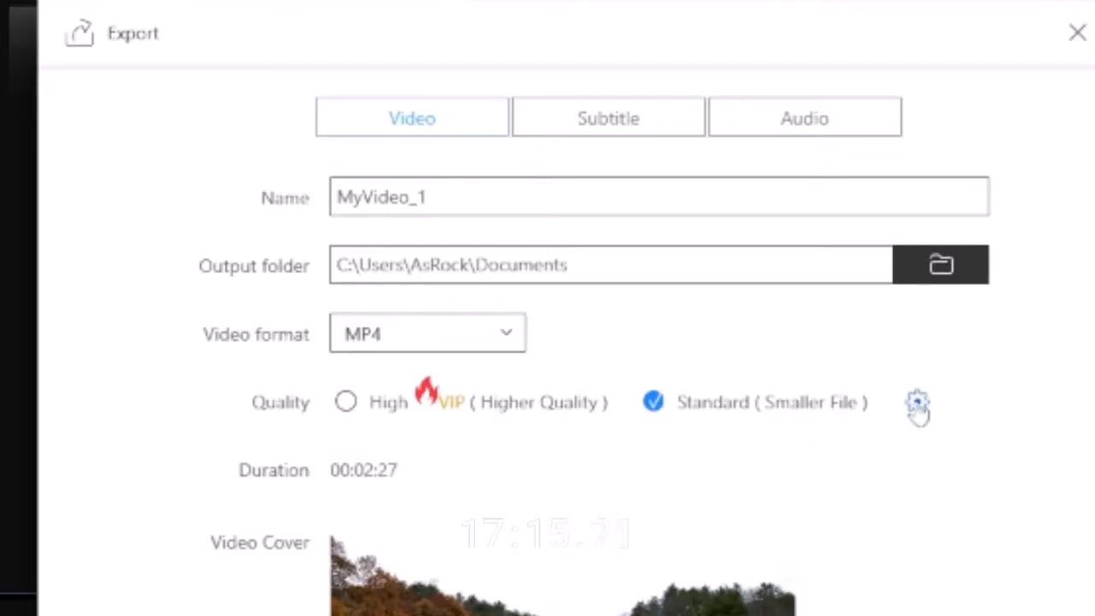
In the Standard quality's detailed settings, set the video resolution to 1280 x 720 and the frame rate to 30
left_click(918, 405)
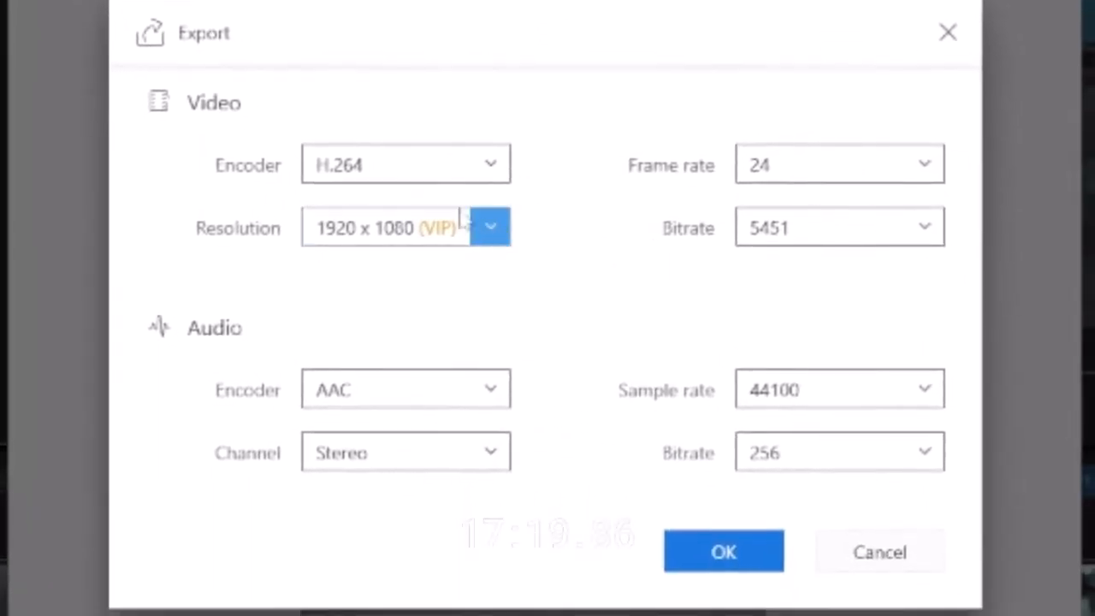
left_click(490, 167)
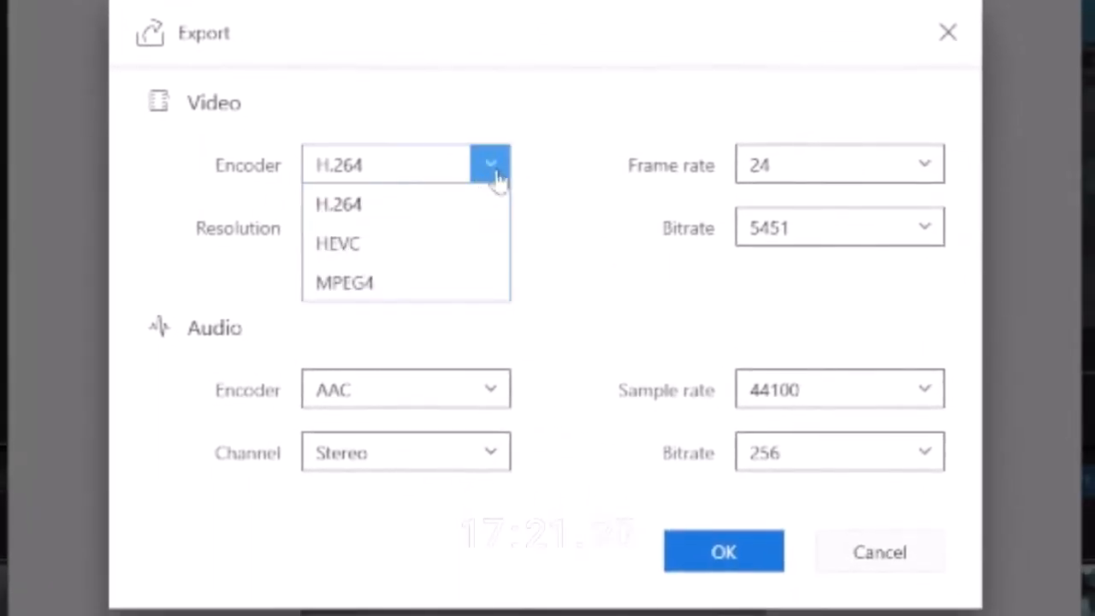
left_click(580, 113)
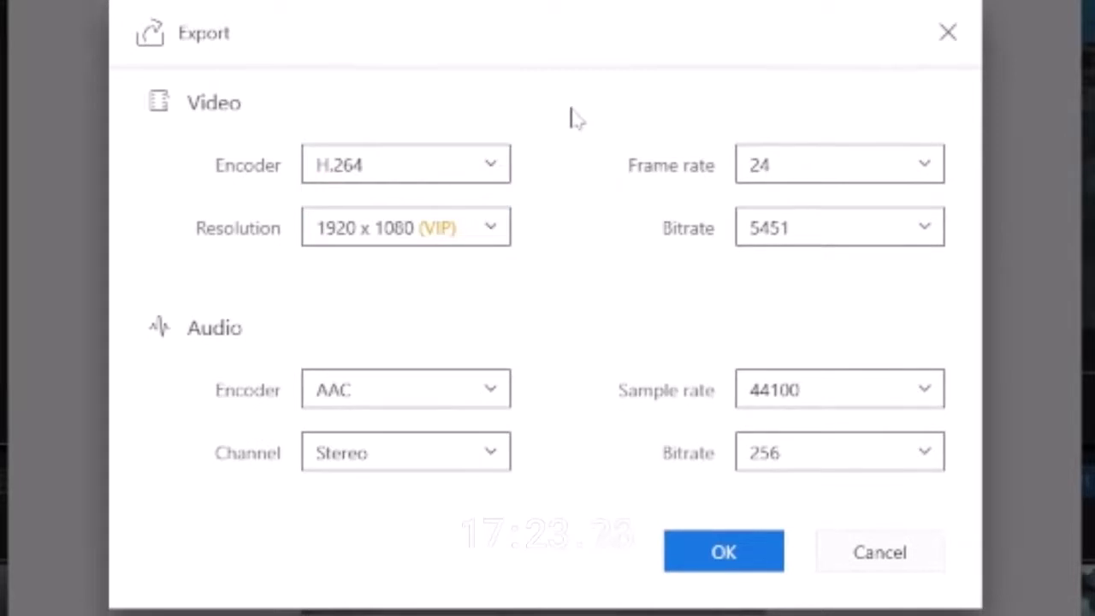
left_click(494, 233)
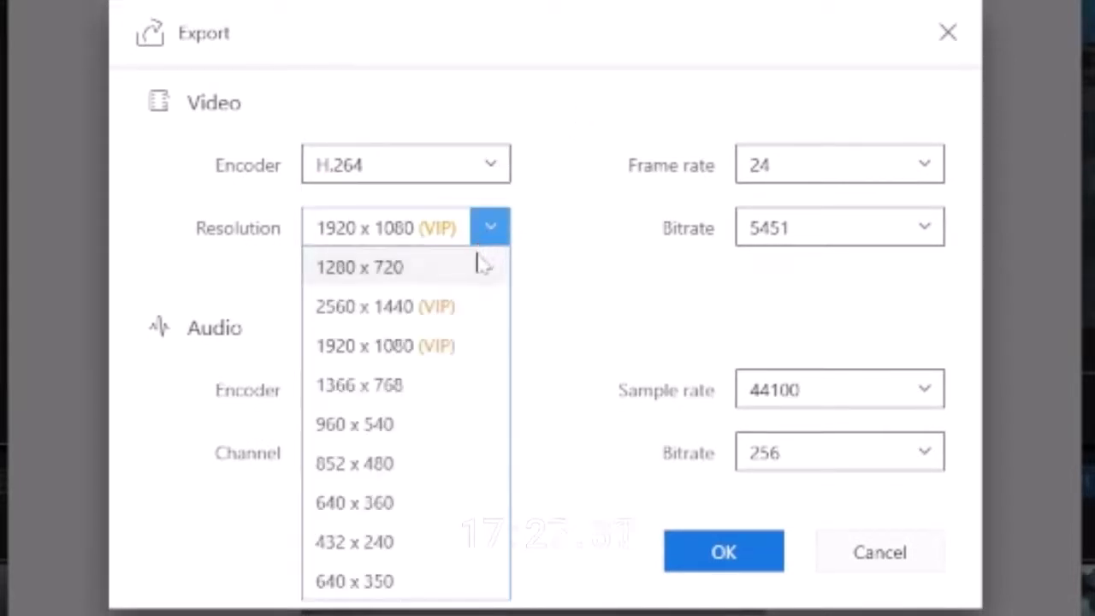
left_click(357, 272)
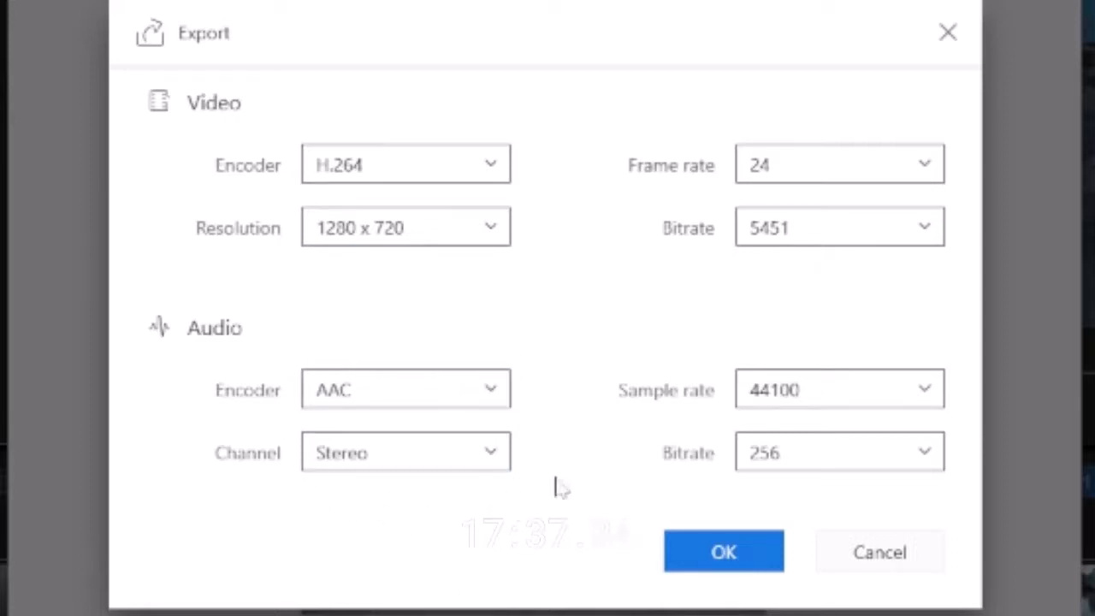
left_click(924, 173)
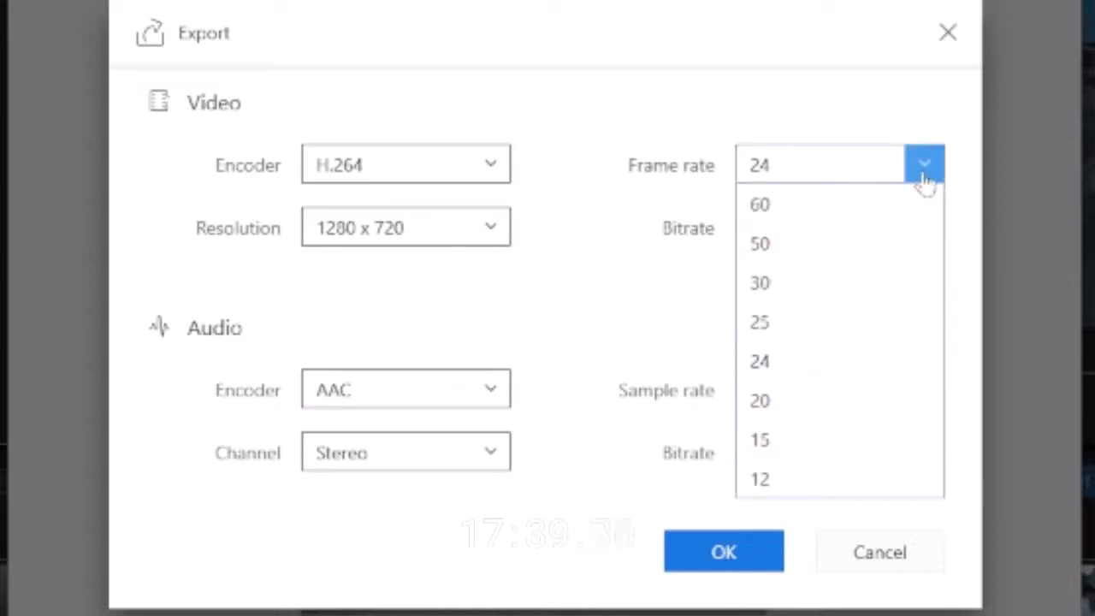
left_click(808, 291)
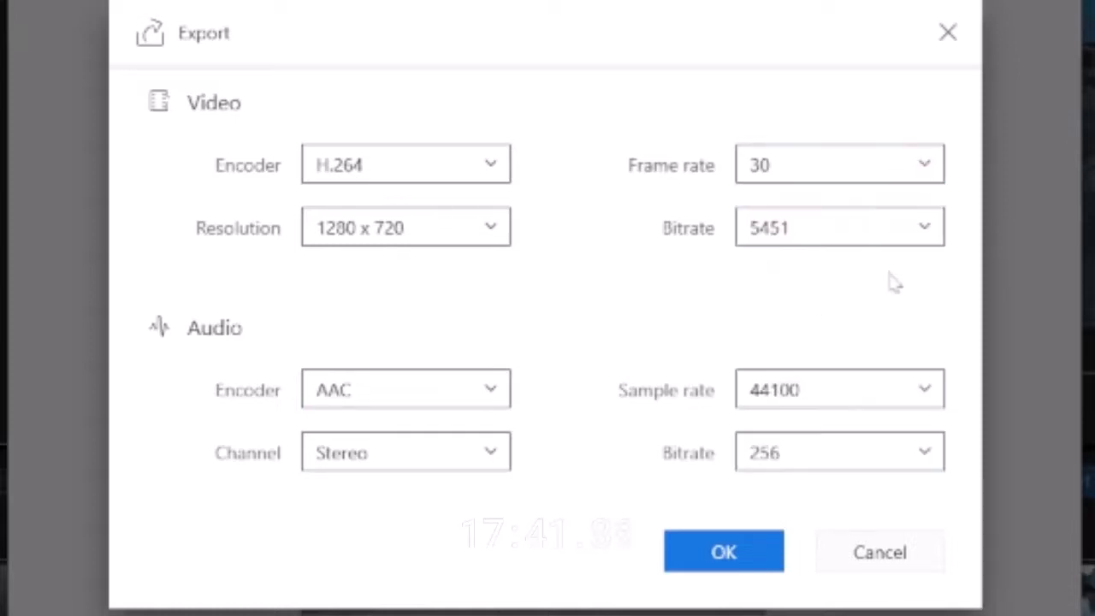
Look at the video bitrate, audio bitrate and sample rate options without changing them
left_click(922, 233)
left_click(769, 454)
left_click(872, 457)
left_click(892, 398)
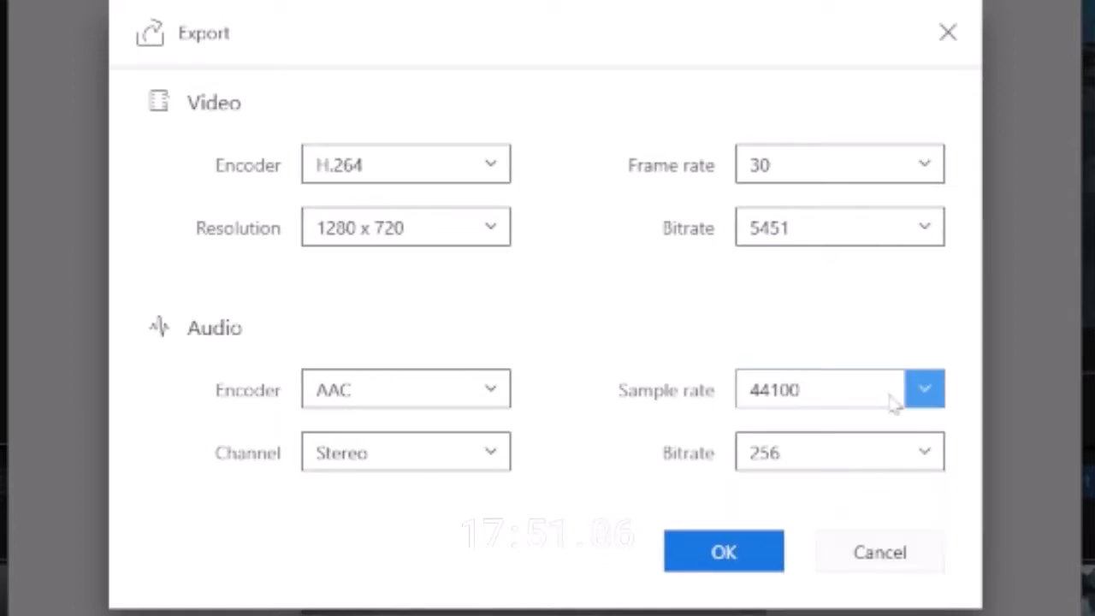
left_click(895, 396)
left_click(910, 340)
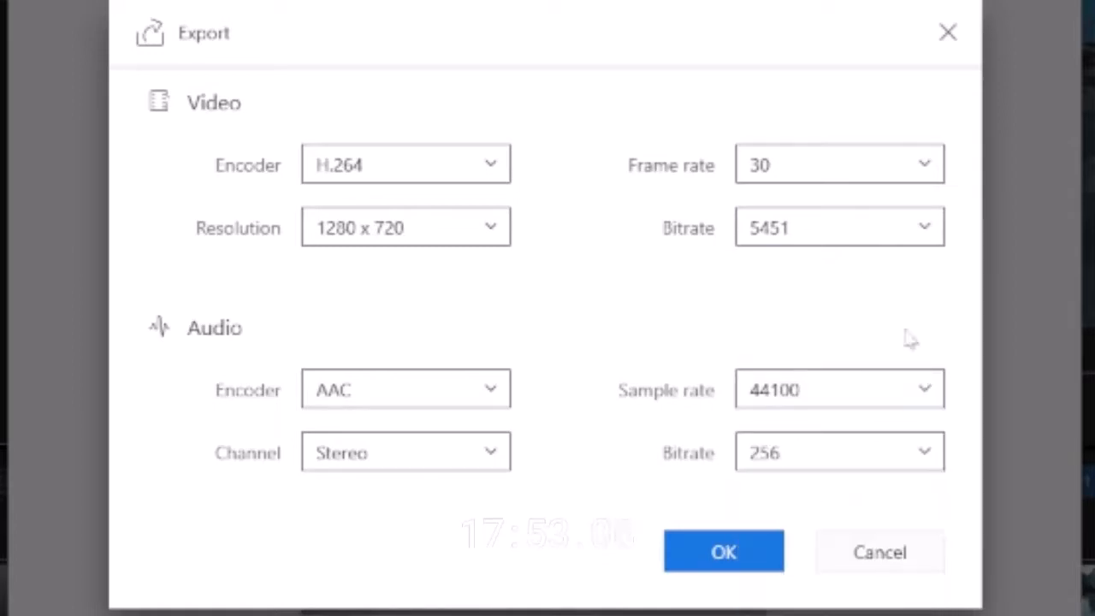
Apply the detailed quality settings and close the export window without exporting
left_click(725, 554)
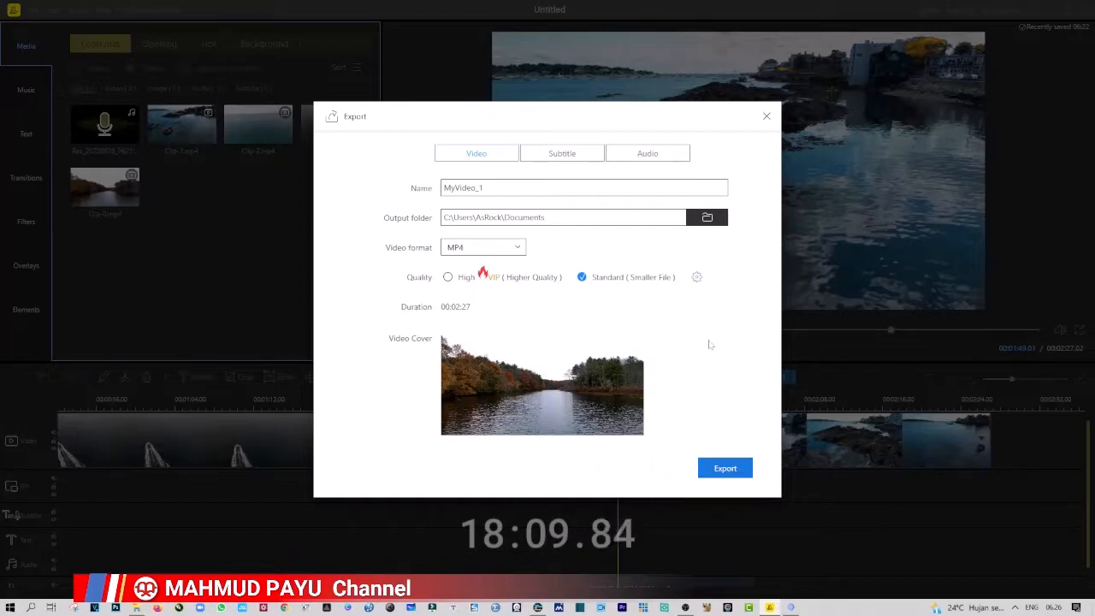
left_click(766, 115)
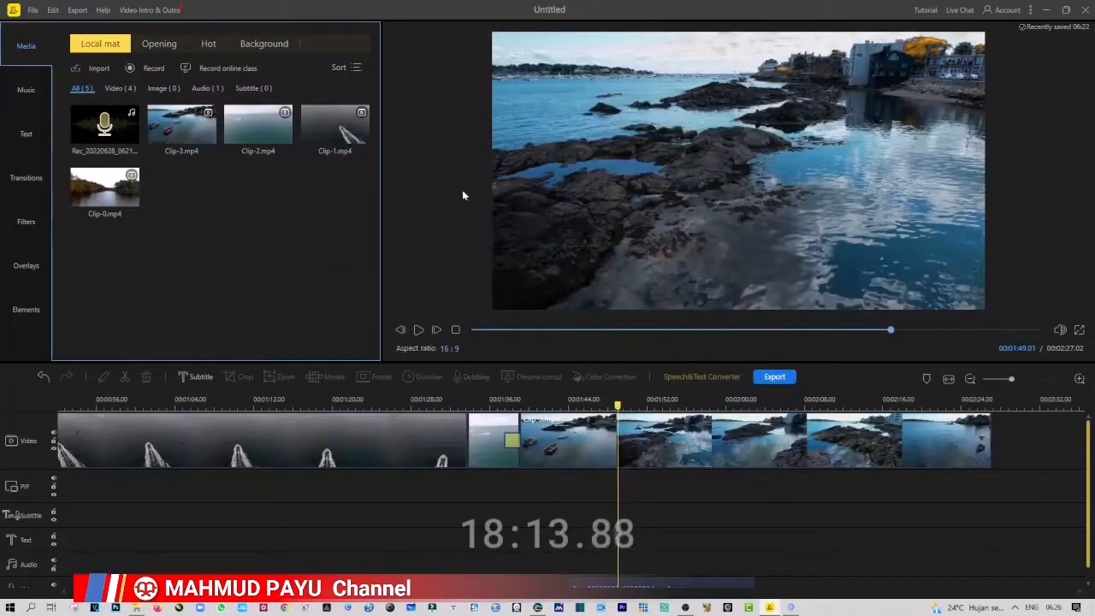